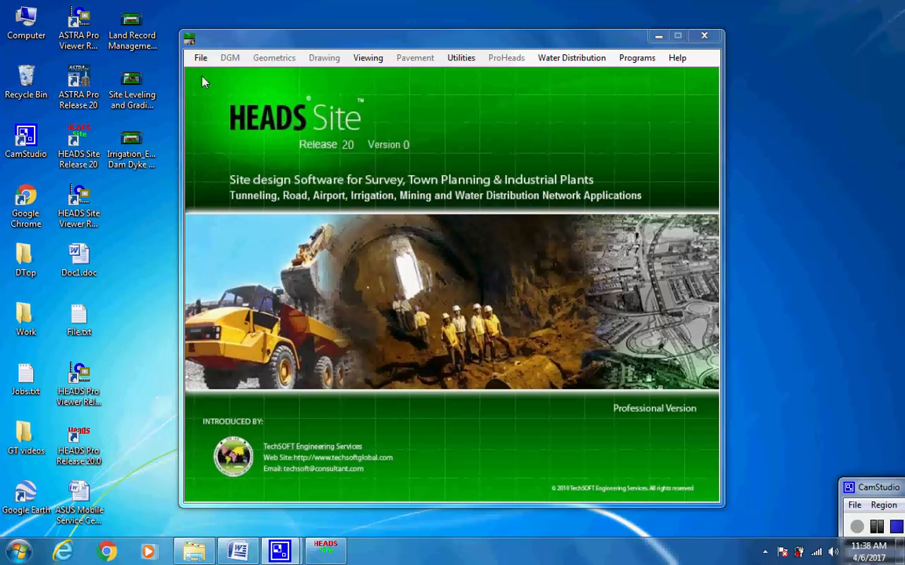
Set the working folder to the Work folder on the desktop
{"action": "left_click", "coordinate": [201, 58]}
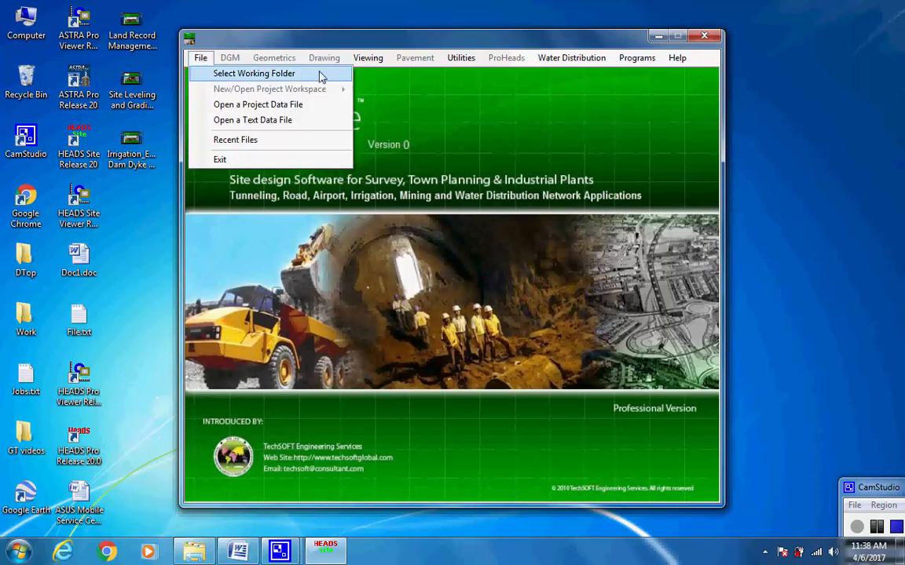
{"action": "left_click", "coordinate": [287, 71]}
{"action": "left_click_drag", "start_coordinate": [406, 237], "coordinate": [347, 237]}
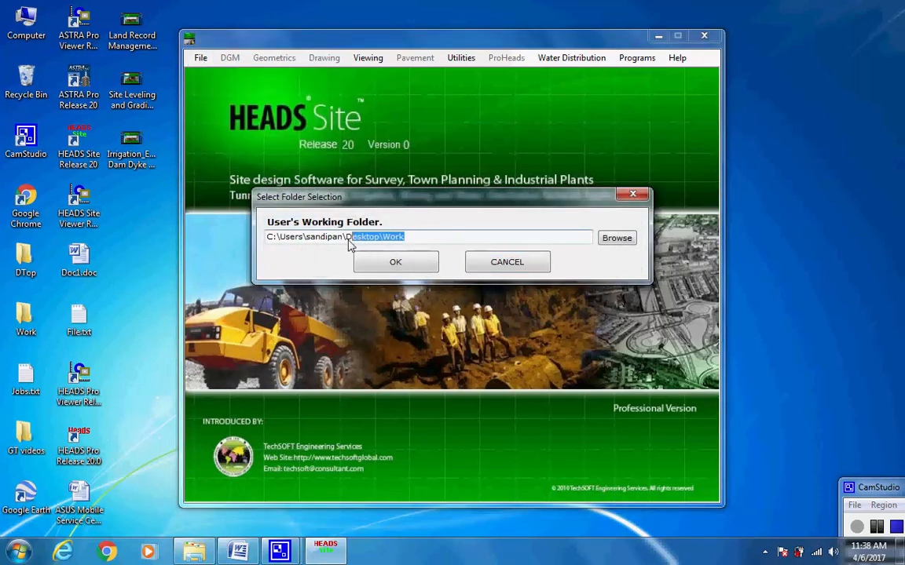
{"action": "left_click", "coordinate": [389, 263]}
Open a new Canal Design project workspace from the irrigation applications
{"action": "left_click", "coordinate": [201, 59]}
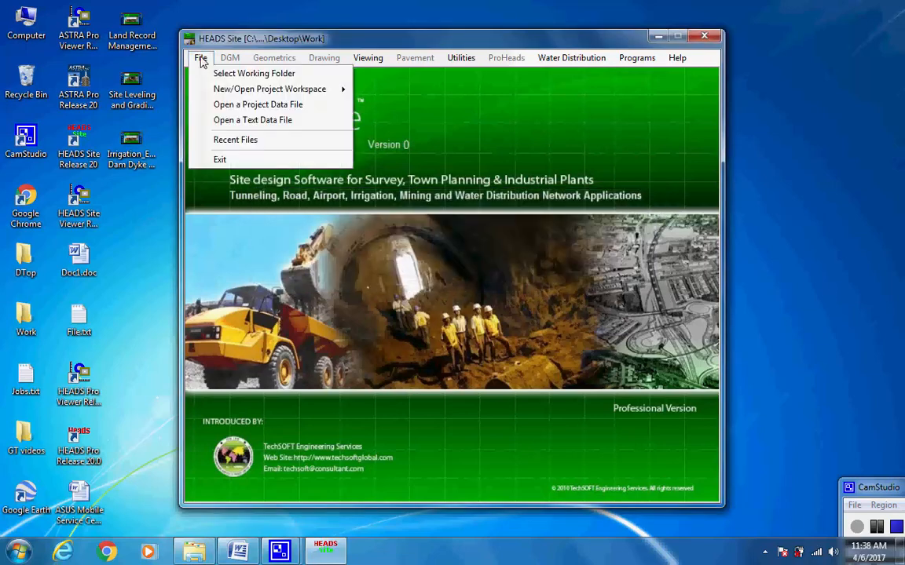
{"action": "mouse_move", "coordinate": [231, 94]}
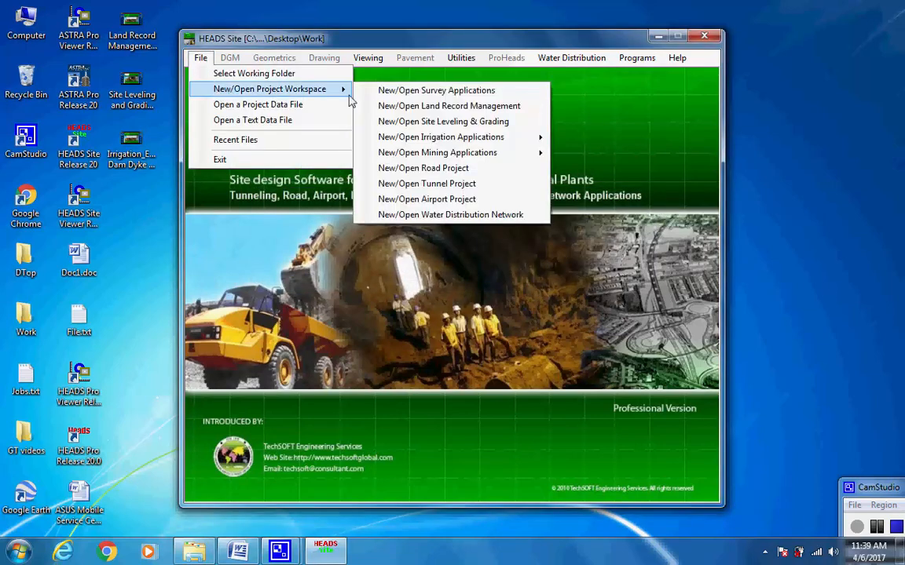
{"action": "mouse_move", "coordinate": [419, 142]}
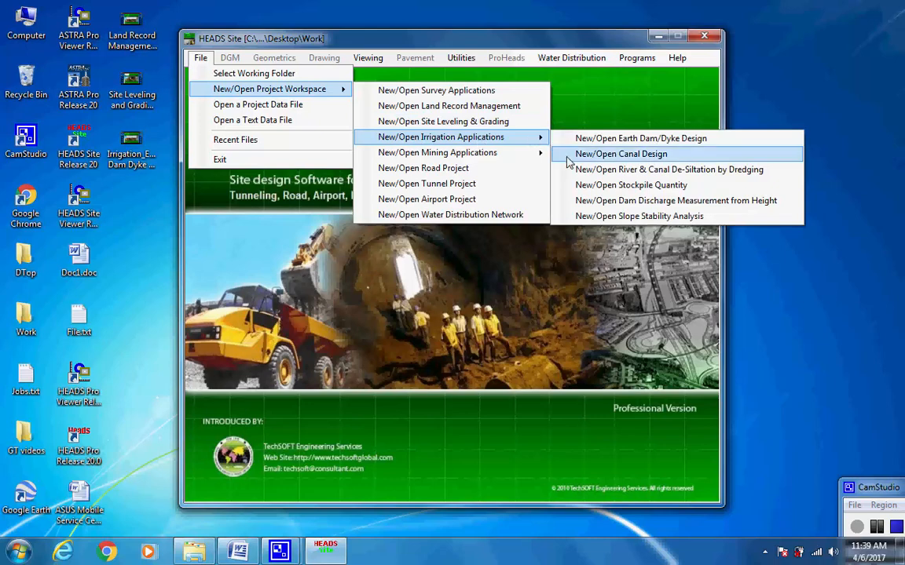
{"action": "left_click", "coordinate": [659, 155]}
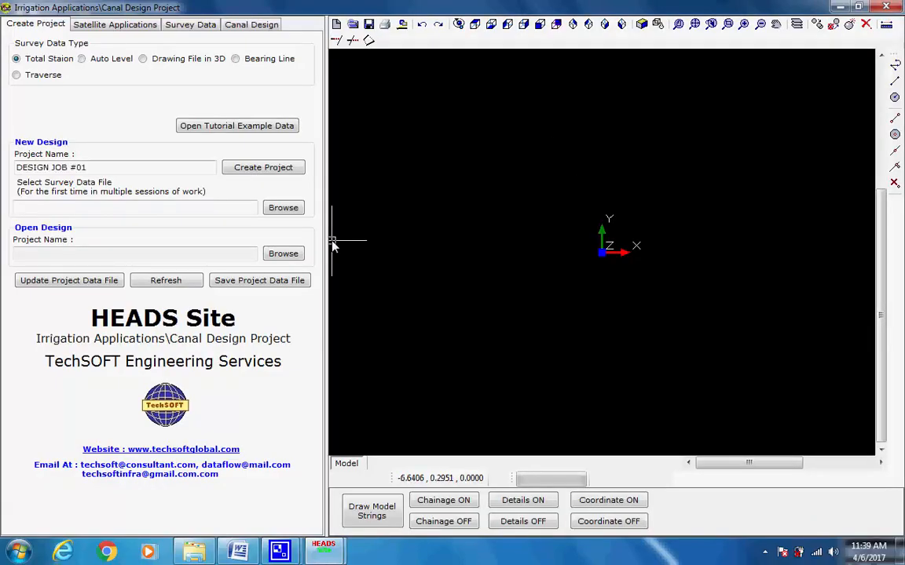
Load the tutorial example data for the Total Station canal design project
{"action": "double_click", "coordinate": [82, 167]}
{"action": "left_click_drag", "start_coordinate": [46, 173], "coordinate": [10, 171]}
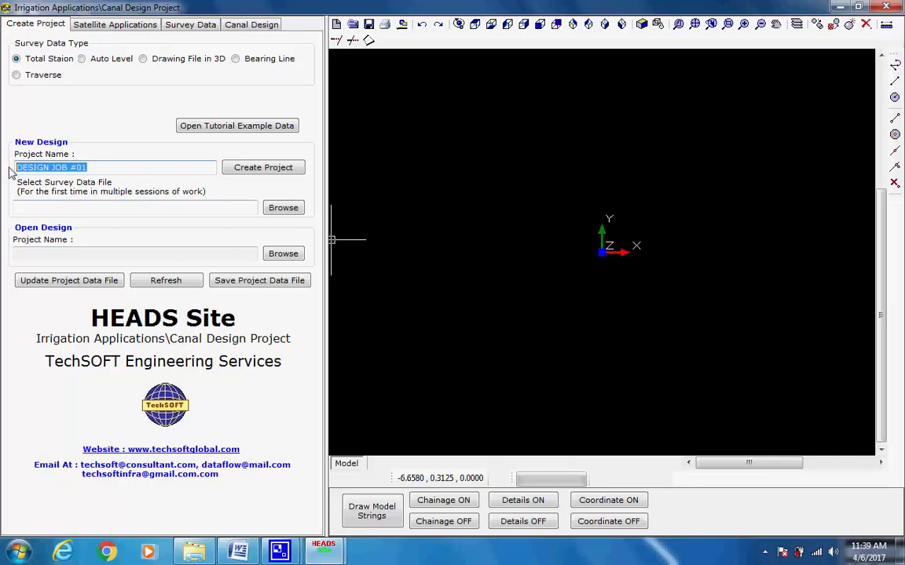
{"action": "left_click", "coordinate": [110, 167]}
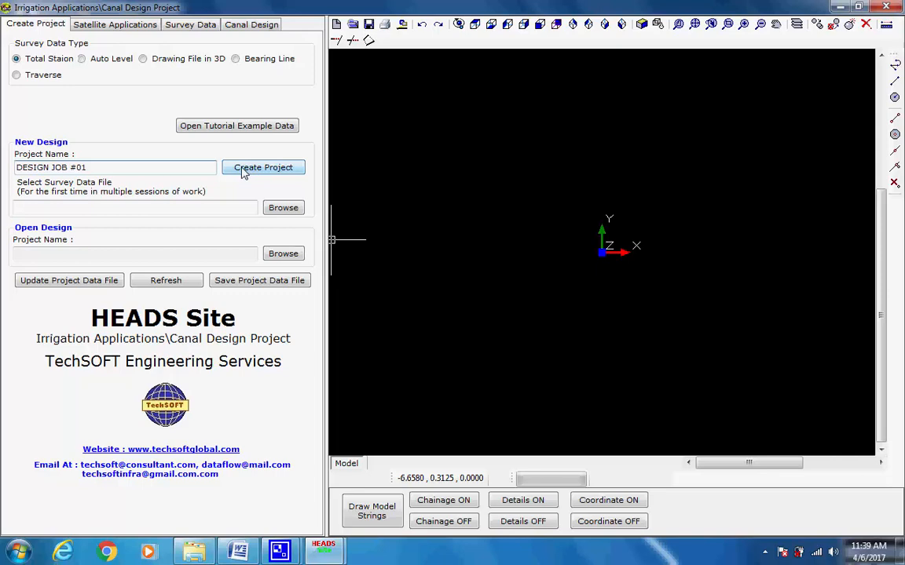
{"action": "left_click", "coordinate": [210, 128]}
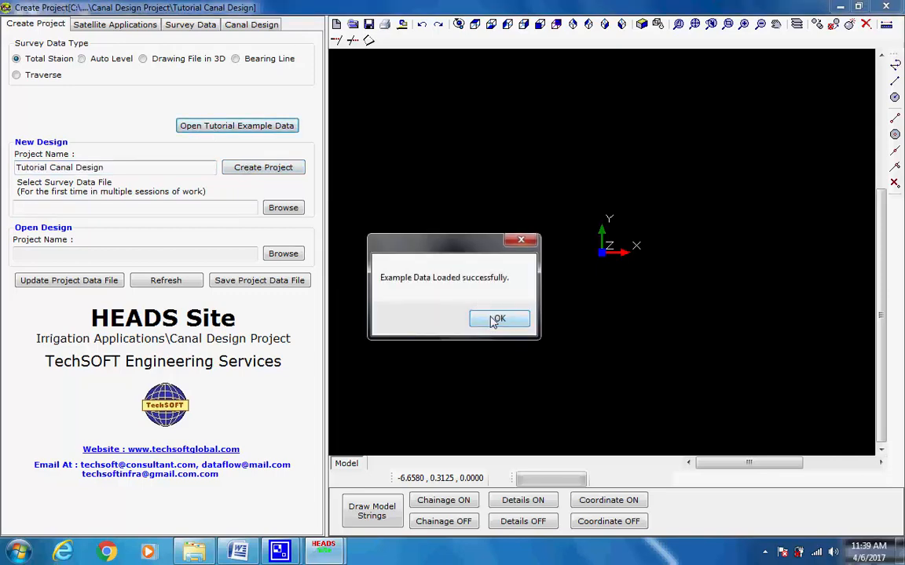
{"action": "left_click", "coordinate": [497, 318]}
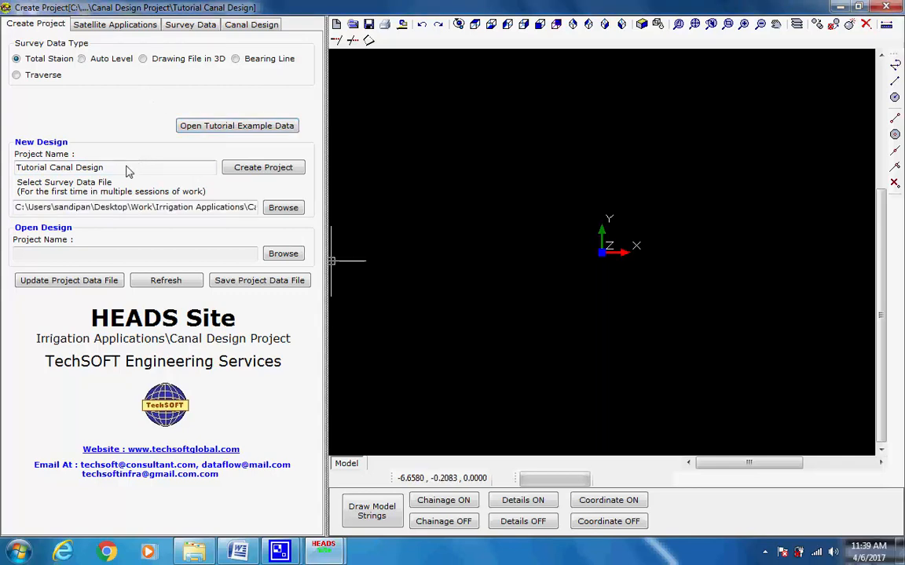
{"action": "left_click_drag", "start_coordinate": [102, 168], "coordinate": [18, 168]}
{"action": "left_click", "coordinate": [102, 168]}
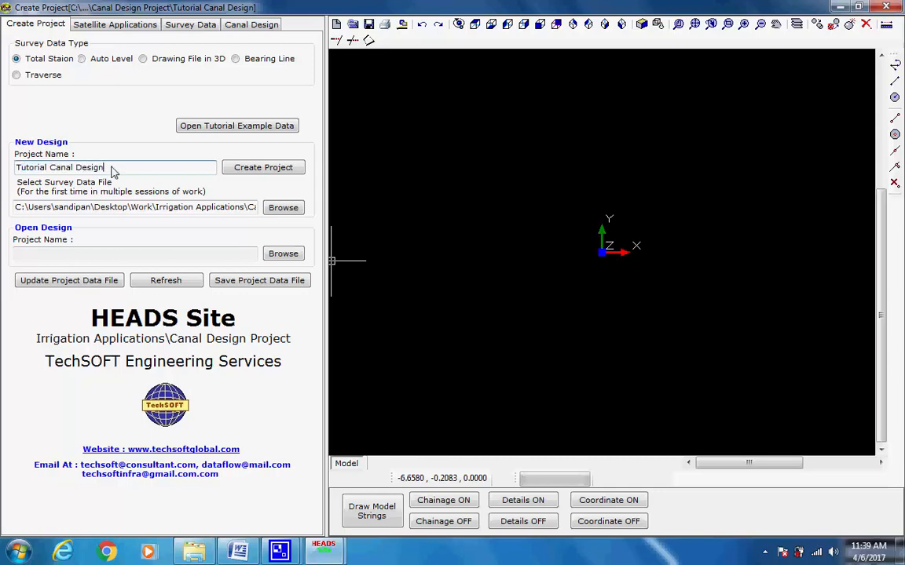
Switch to Windows Explorer and examine the Tutorial Canal Design folder inside Irrigation Applications > Canal Design Project, then return to HEADS Site
{"action": "left_click", "coordinate": [194, 552]}
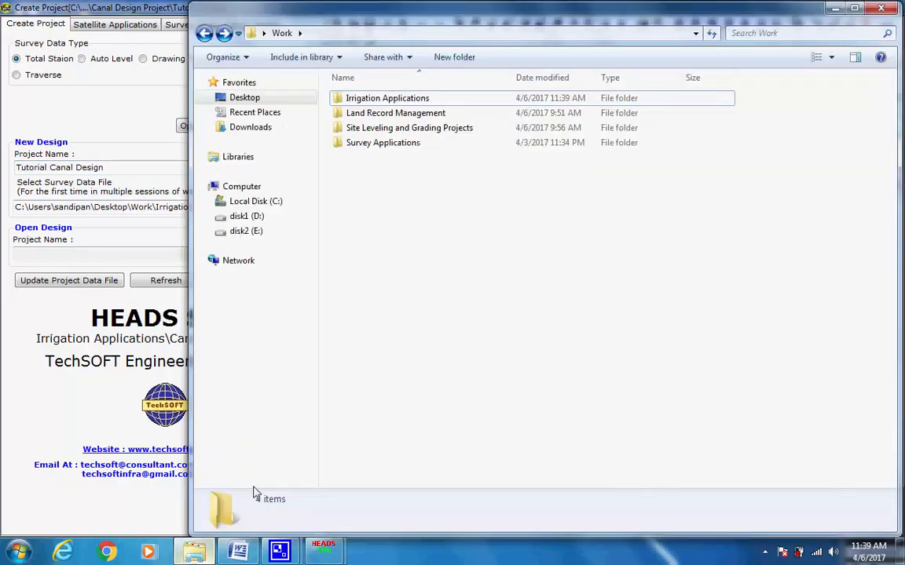
{"action": "left_click", "coordinate": [340, 99]}
{"action": "double_click", "coordinate": [340, 99]}
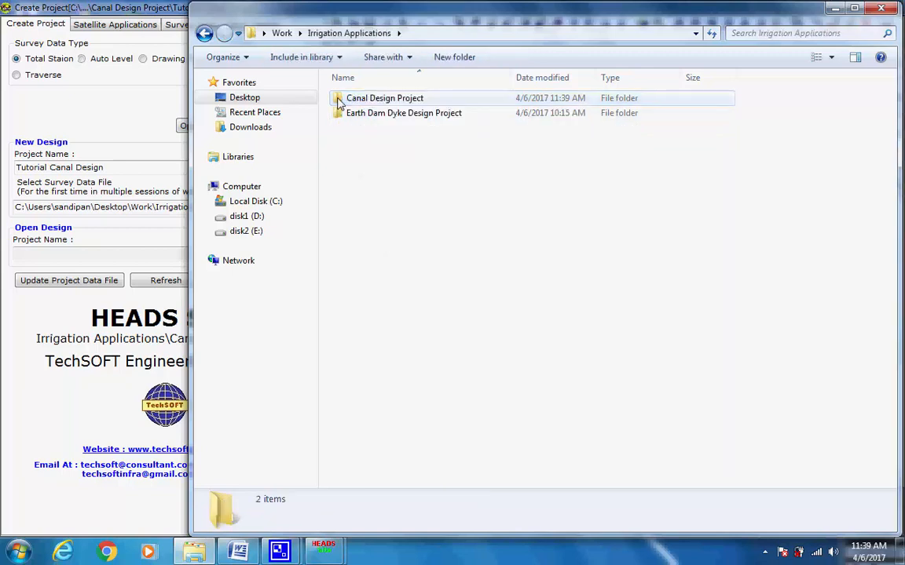
{"action": "left_click", "coordinate": [337, 113]}
{"action": "left_click", "coordinate": [339, 100]}
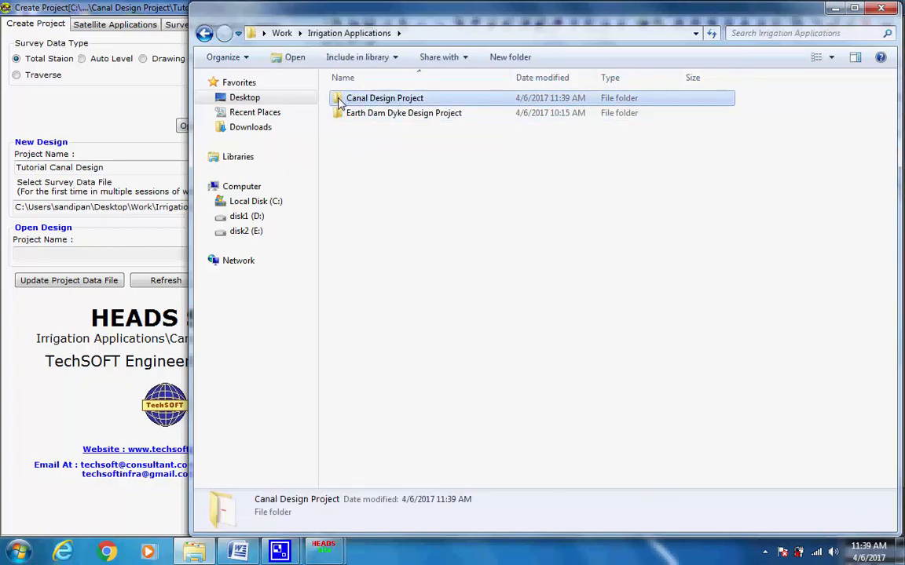
{"action": "double_click", "coordinate": [339, 99]}
{"action": "left_click", "coordinate": [339, 100]}
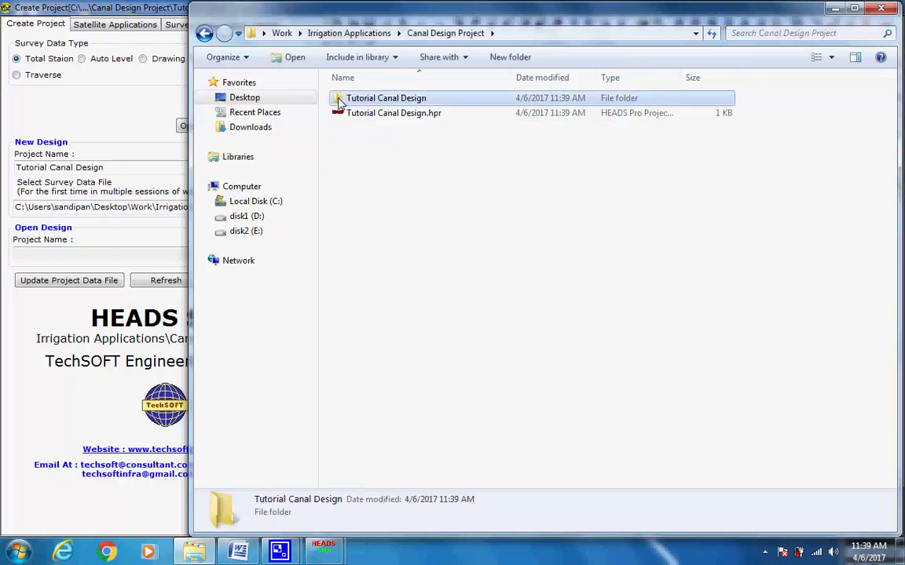
{"action": "double_click", "coordinate": [339, 99]}
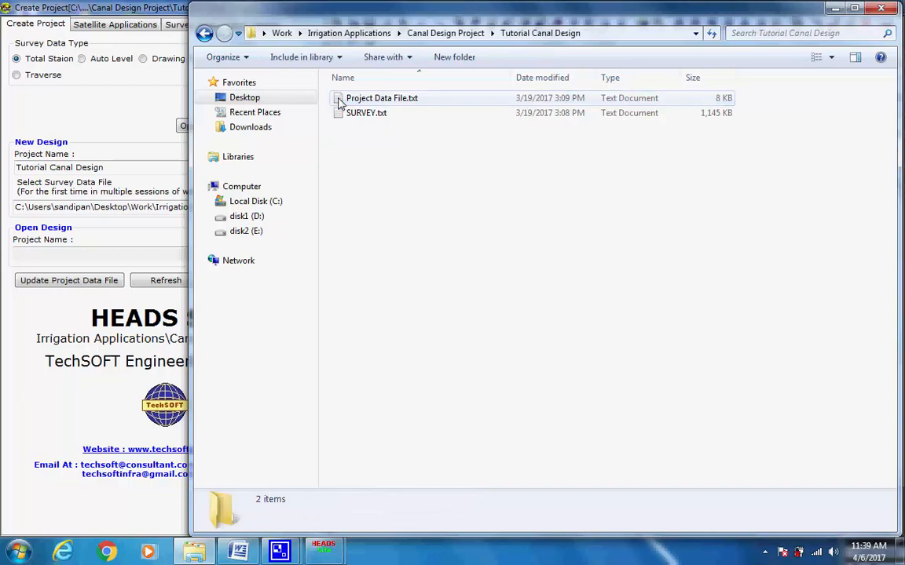
{"action": "left_click", "coordinate": [204, 35]}
{"action": "left_click", "coordinate": [205, 34]}
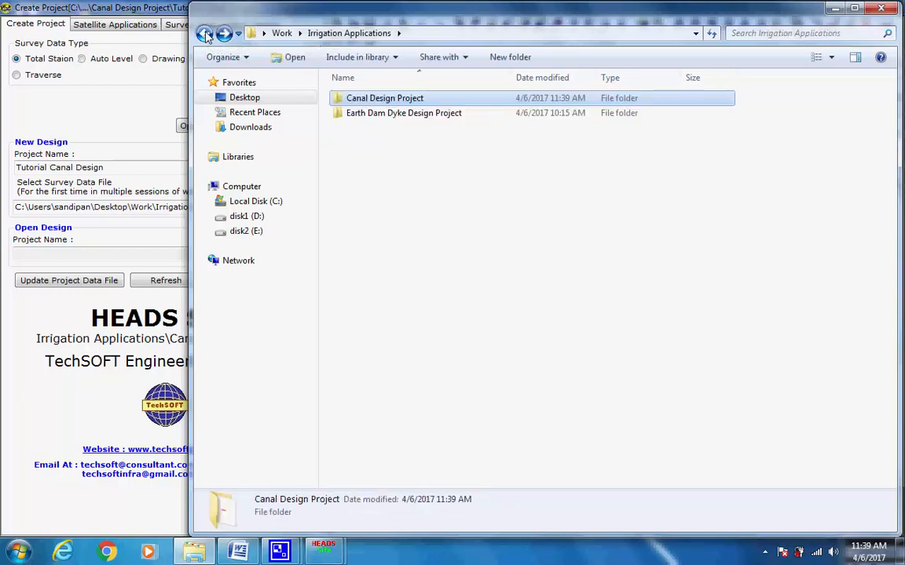
{"action": "left_click", "coordinate": [204, 35]}
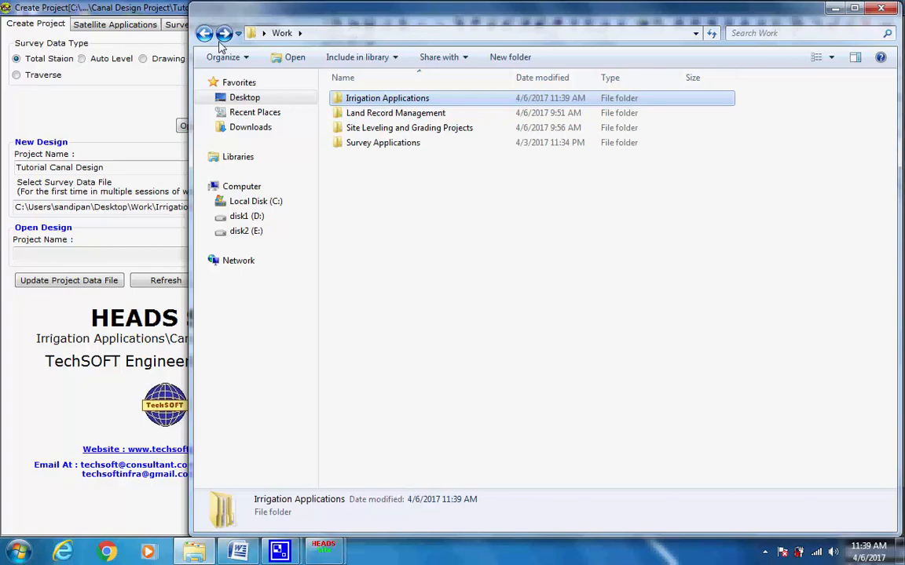
{"action": "left_click", "coordinate": [454, 222]}
{"action": "left_click", "coordinate": [834, 11]}
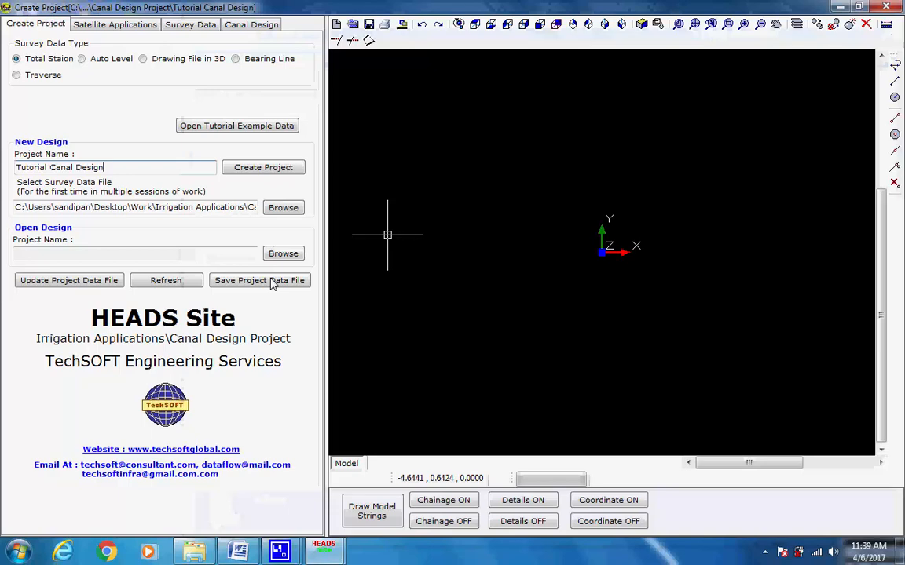
Create the ground model from the project's Total Station survey data, leaving UTM data conversion off
{"action": "left_click", "coordinate": [272, 281]}
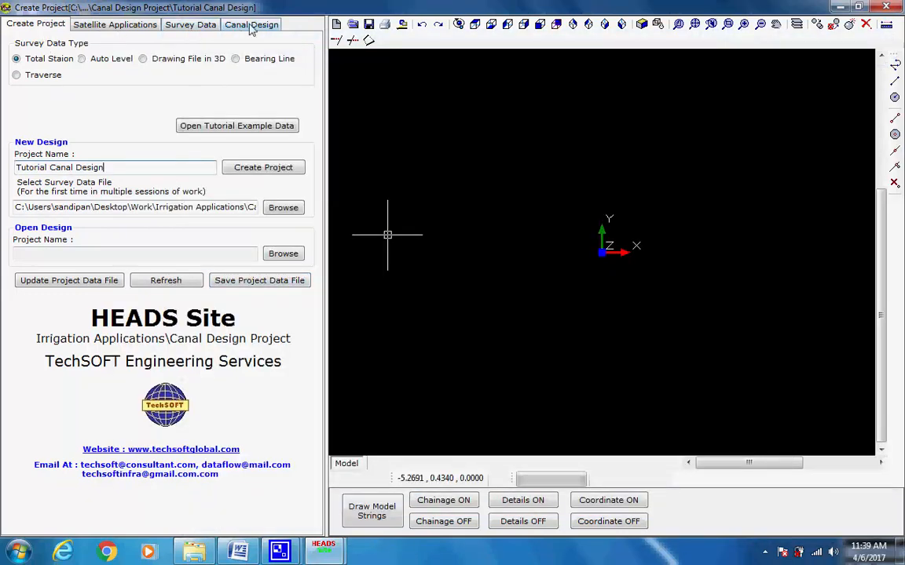
{"action": "left_click", "coordinate": [191, 25]}
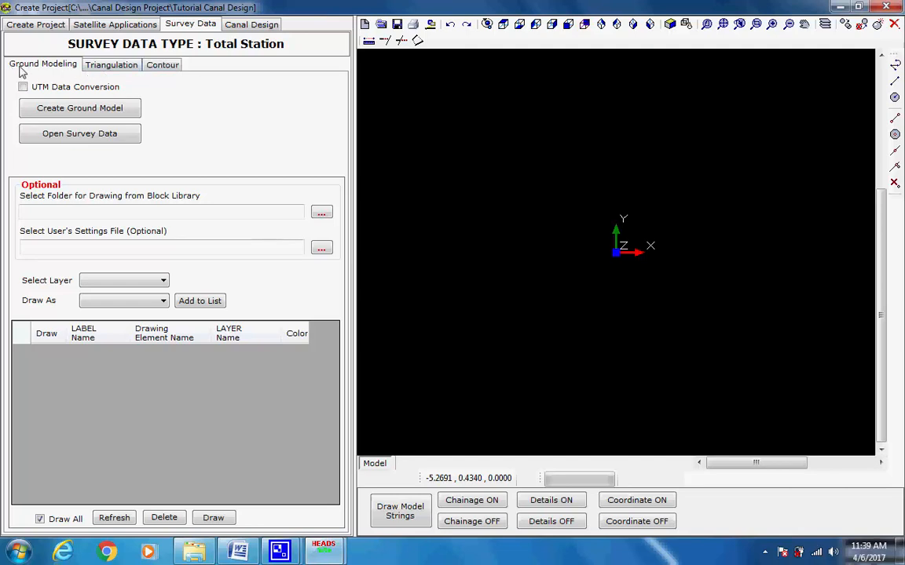
{"action": "left_click", "coordinate": [79, 111]}
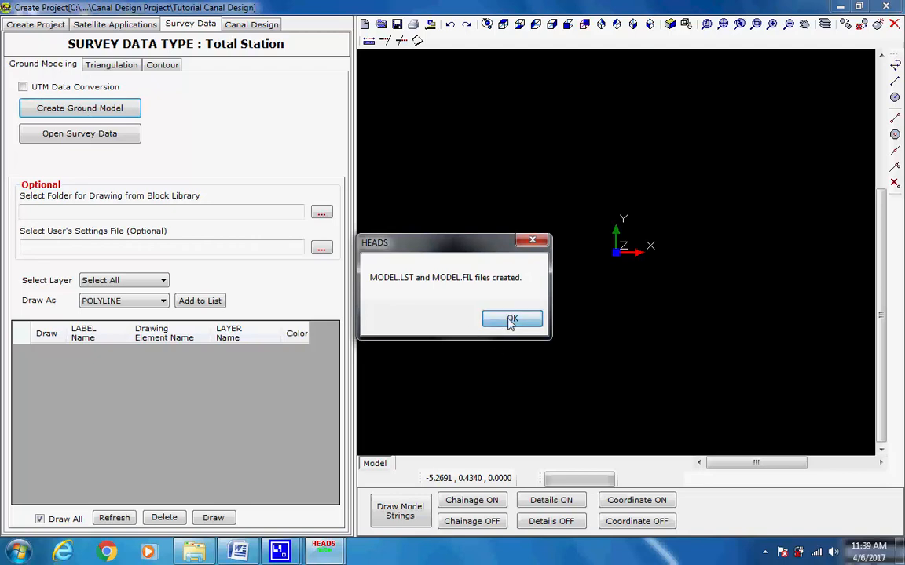
{"action": "left_click", "coordinate": [511, 320]}
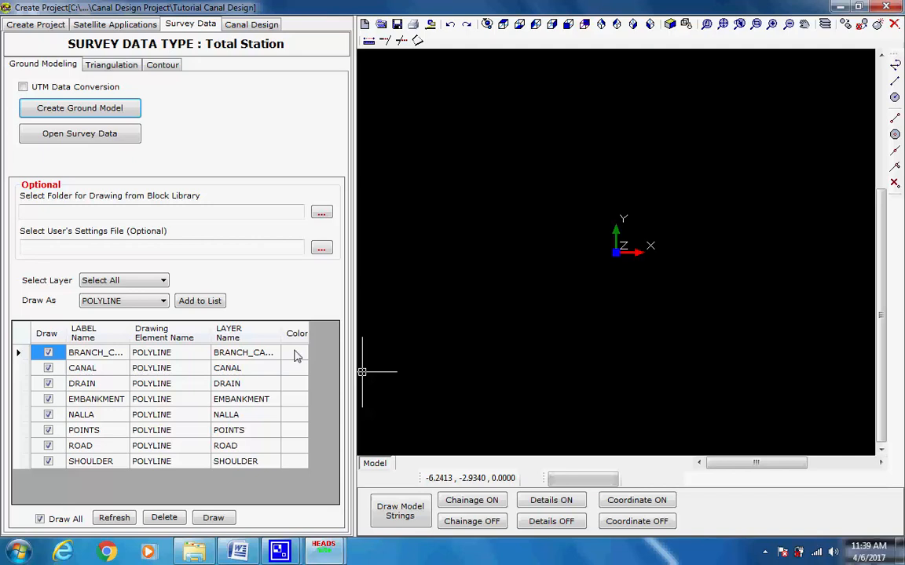
Assign light lavender to the branch canal layer and cyan to the CANAL layer in the ground model list
{"action": "left_click", "coordinate": [297, 354]}
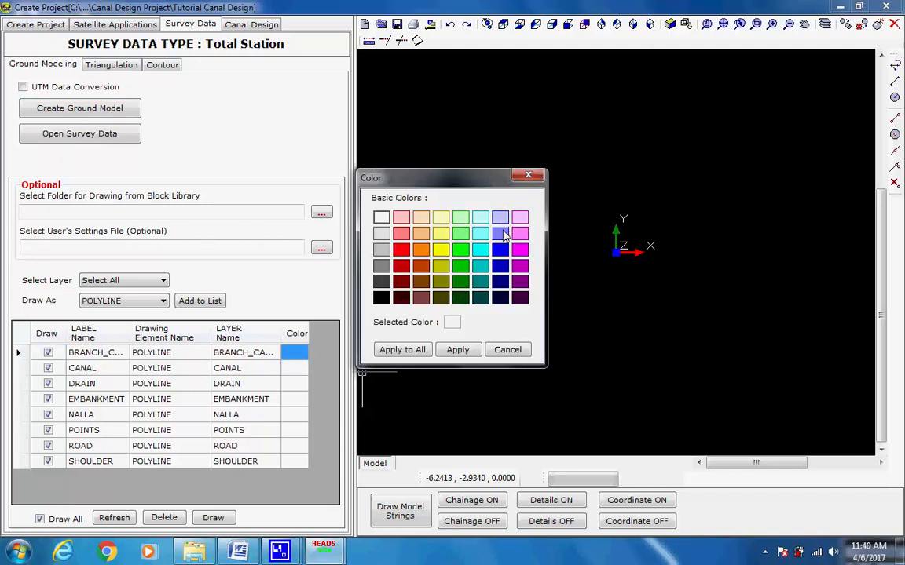
{"action": "left_click", "coordinate": [500, 218]}
{"action": "left_click", "coordinate": [458, 350]}
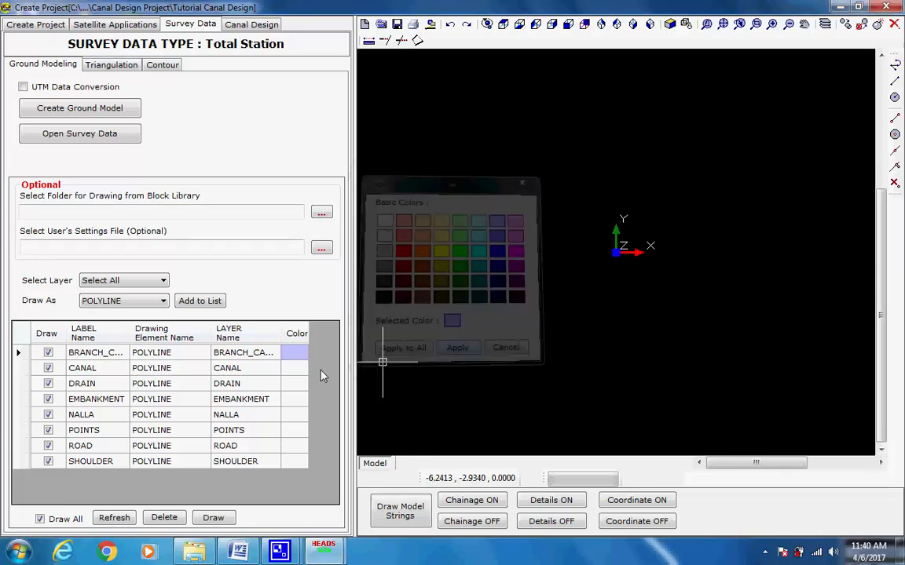
{"action": "left_click", "coordinate": [302, 368]}
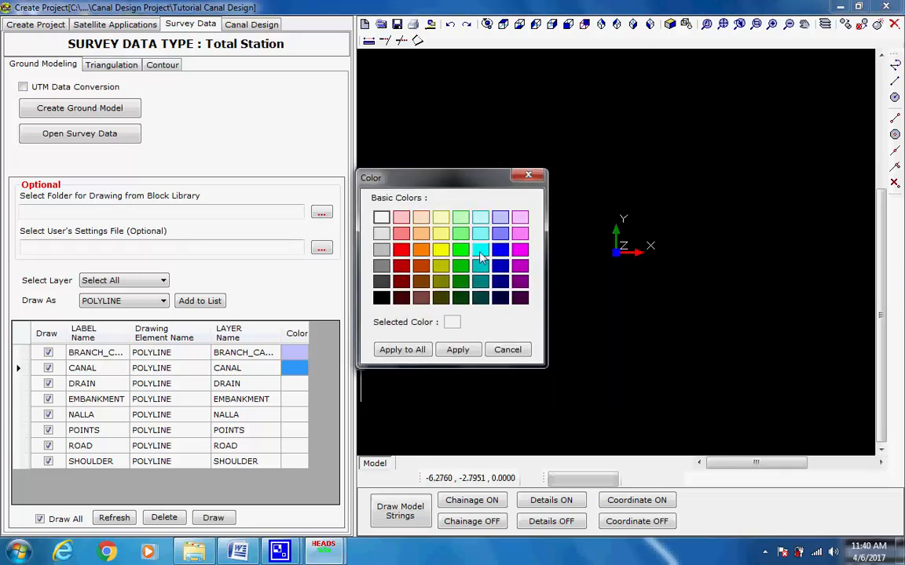
{"action": "left_click", "coordinate": [480, 250]}
{"action": "left_click", "coordinate": [458, 350]}
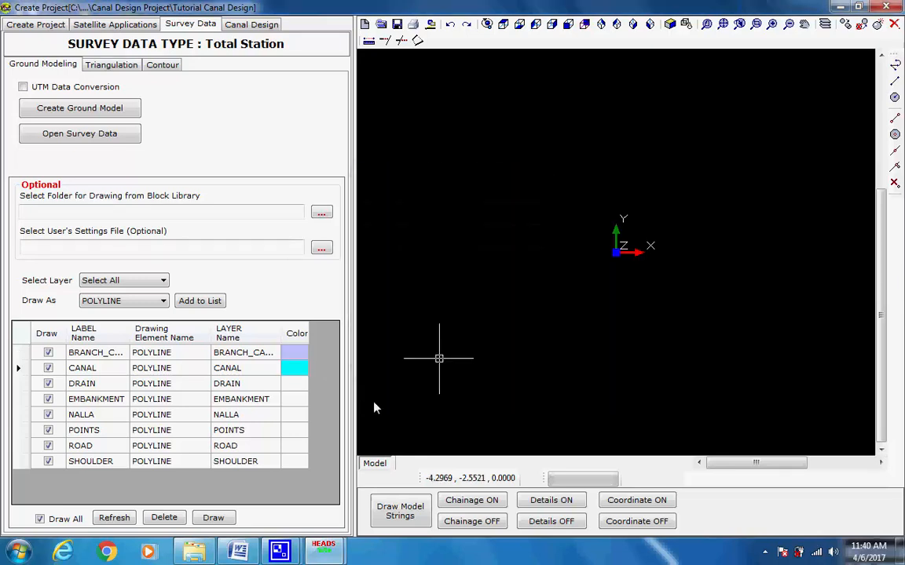
Assign blue to the DRAIN layer and magenta to the EMBANKMENT layer
{"action": "left_click", "coordinate": [303, 383]}
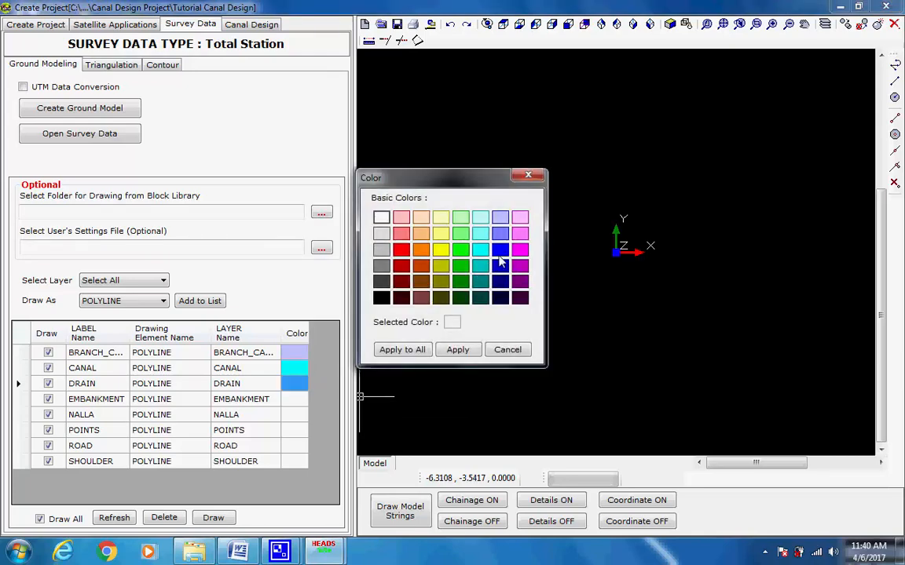
{"action": "left_click", "coordinate": [500, 250]}
{"action": "left_click", "coordinate": [458, 350]}
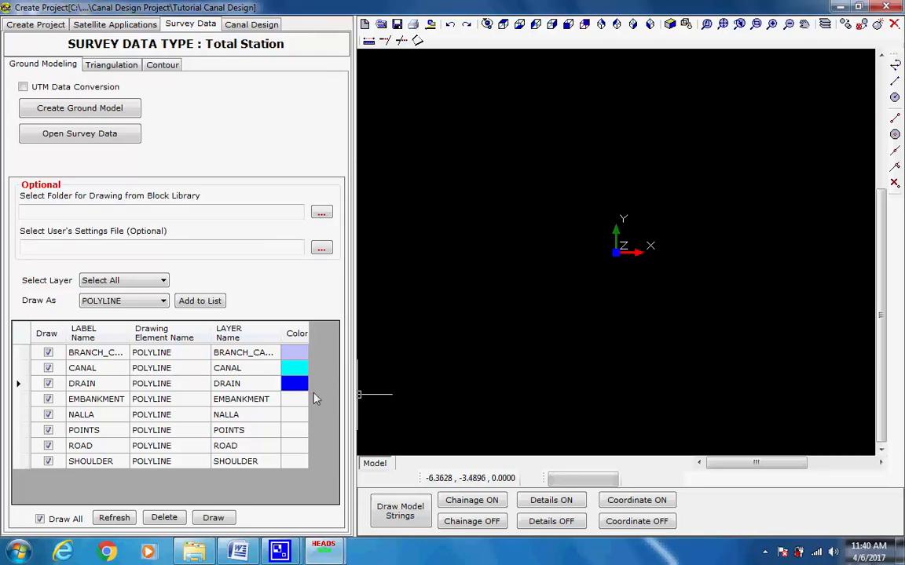
{"action": "left_click", "coordinate": [303, 402]}
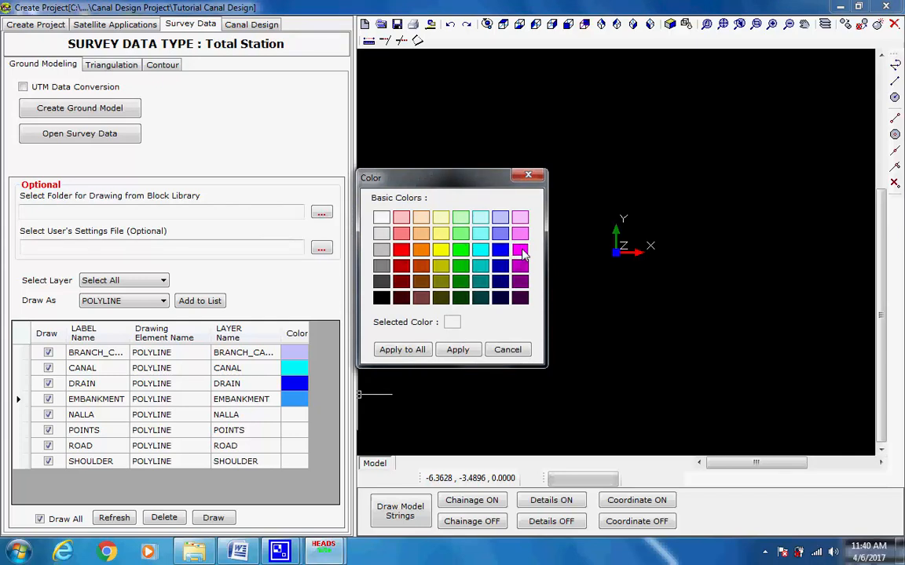
{"action": "left_click", "coordinate": [520, 250]}
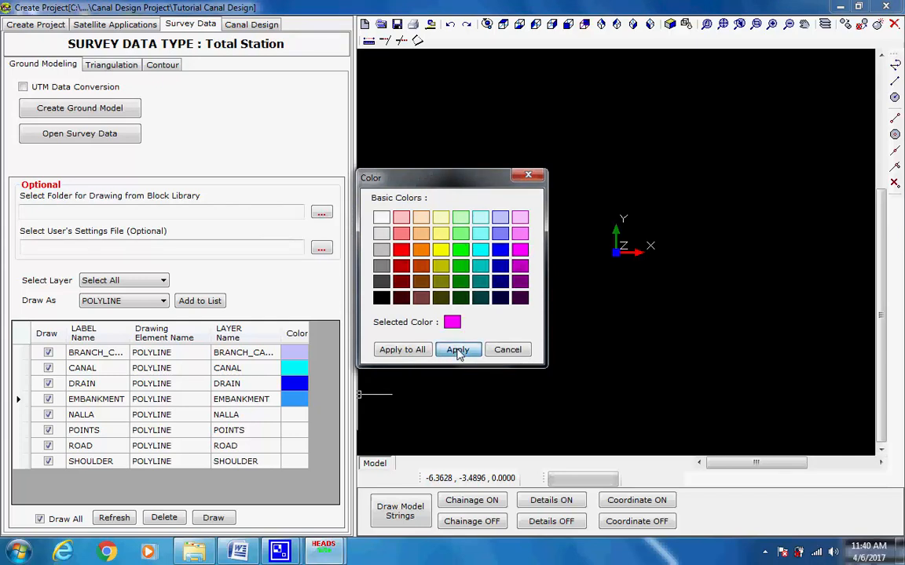
{"action": "left_click", "coordinate": [457, 350]}
Assign light gray to the NALLA layer and light pink to the POINTS layer
{"action": "left_click", "coordinate": [297, 416]}
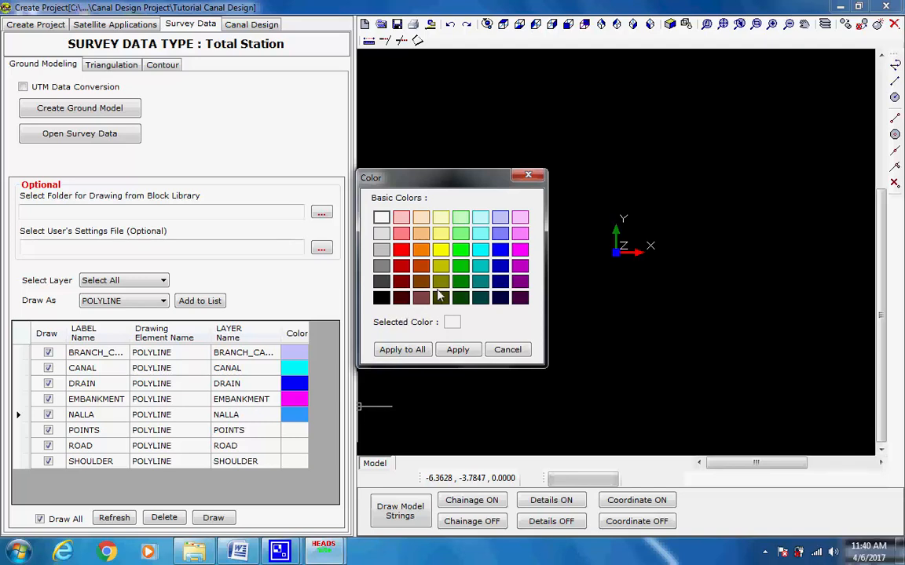
{"action": "left_click", "coordinate": [381, 235]}
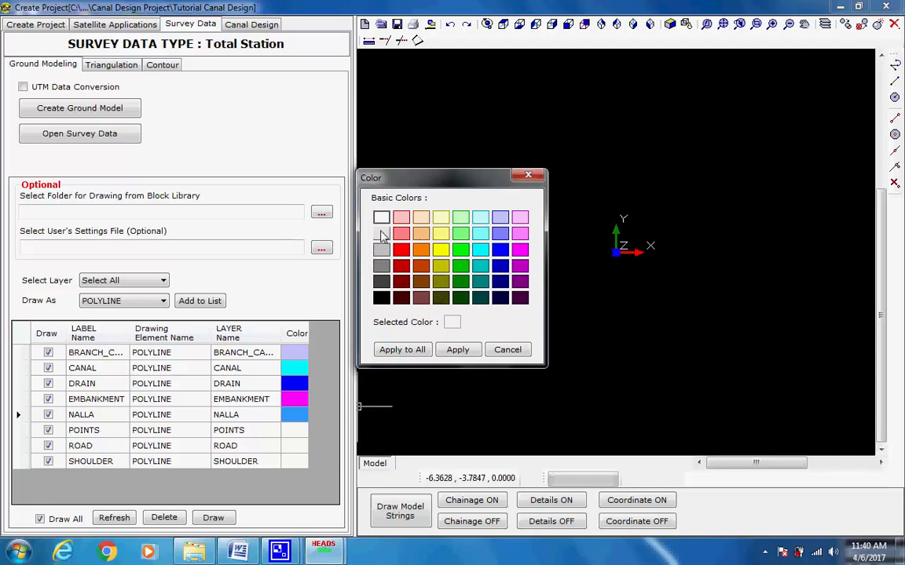
{"action": "left_click", "coordinate": [458, 350]}
{"action": "left_click", "coordinate": [294, 430]}
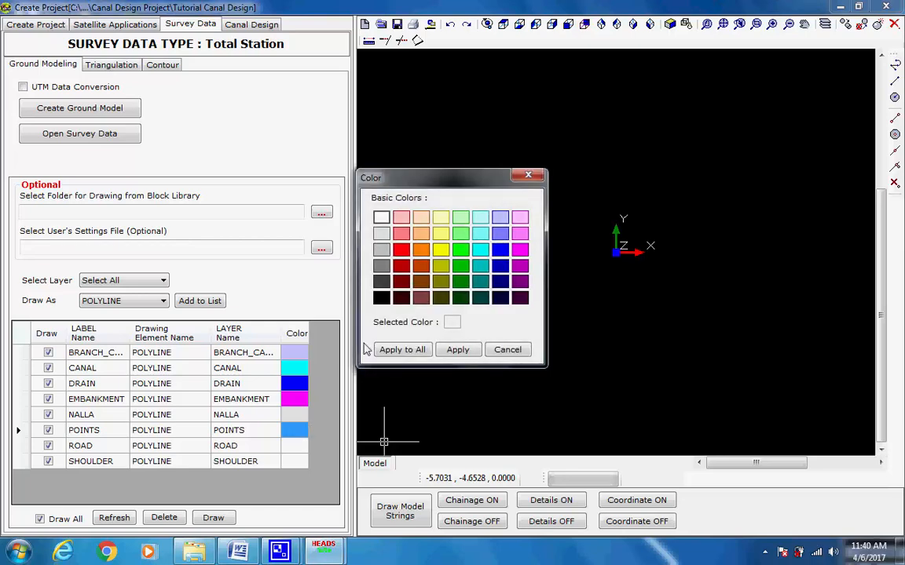
{"action": "left_click", "coordinate": [401, 218]}
{"action": "left_click", "coordinate": [457, 350]}
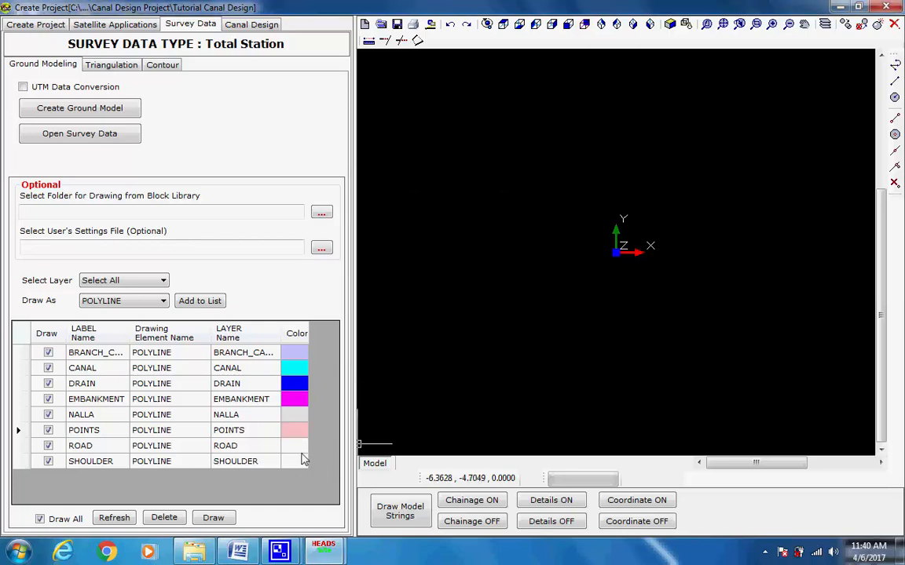
Assign orange to the ROAD layer and bright green to the SHOULDER layer, and draw all listed ground model layers
{"action": "left_click", "coordinate": [298, 446]}
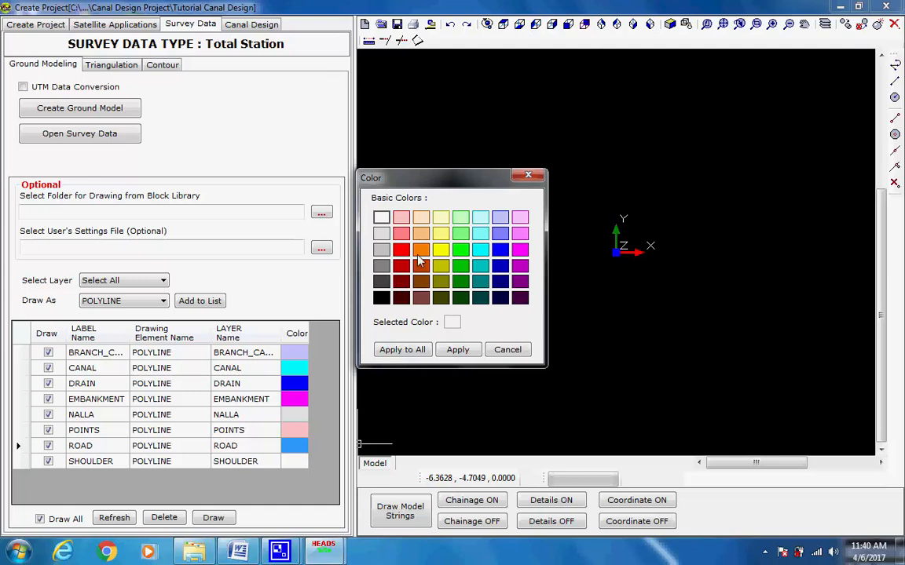
{"action": "left_click", "coordinate": [419, 251]}
{"action": "left_click", "coordinate": [459, 350]}
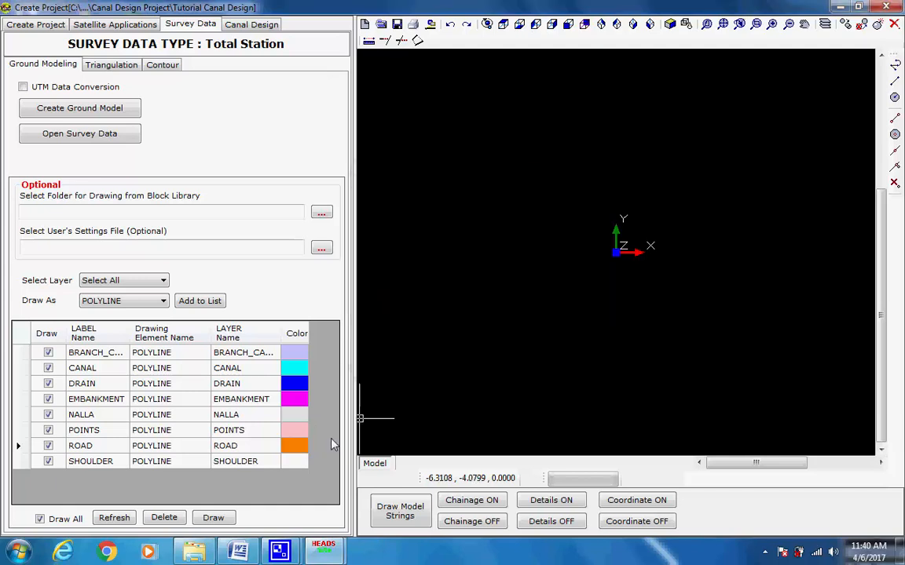
{"action": "left_click", "coordinate": [298, 463]}
{"action": "left_click", "coordinate": [460, 250]}
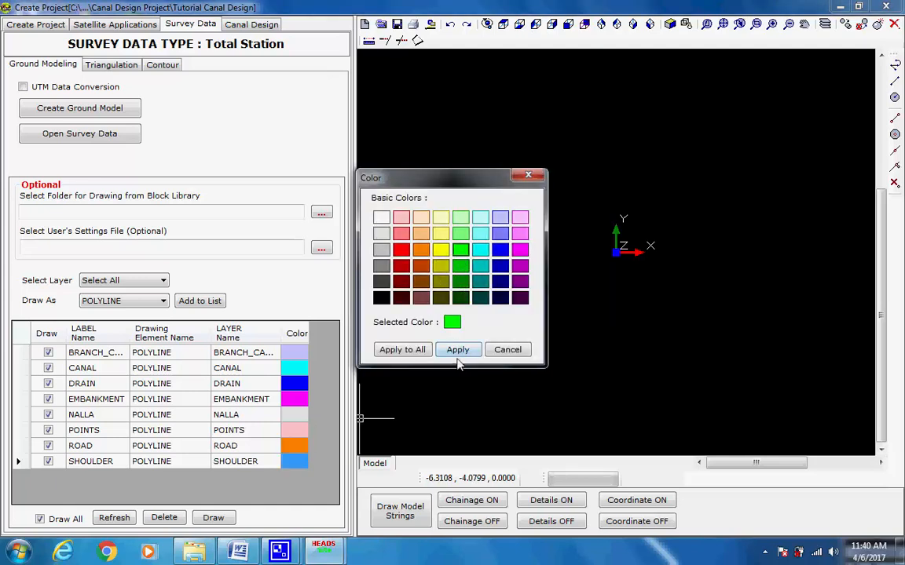
{"action": "left_click", "coordinate": [459, 350]}
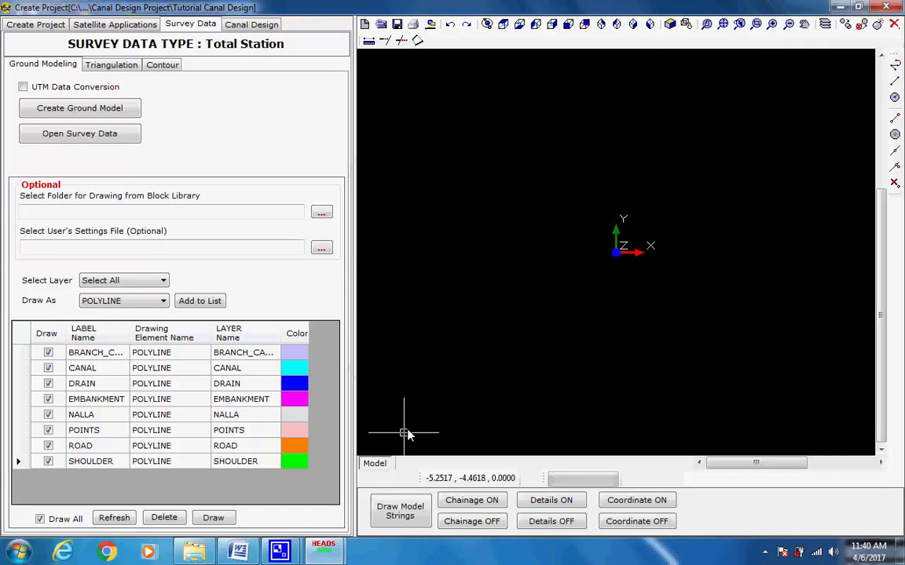
{"action": "left_click", "coordinate": [214, 519]}
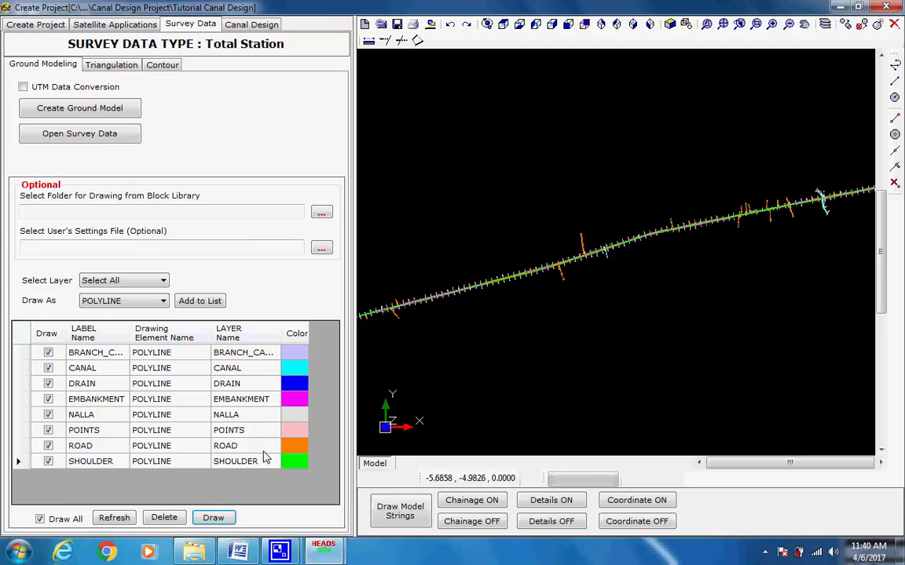
Create the triangulation model from all survey strings, with model BOUND and string BDRY, and generate its DTM
{"action": "left_click", "coordinate": [119, 70]}
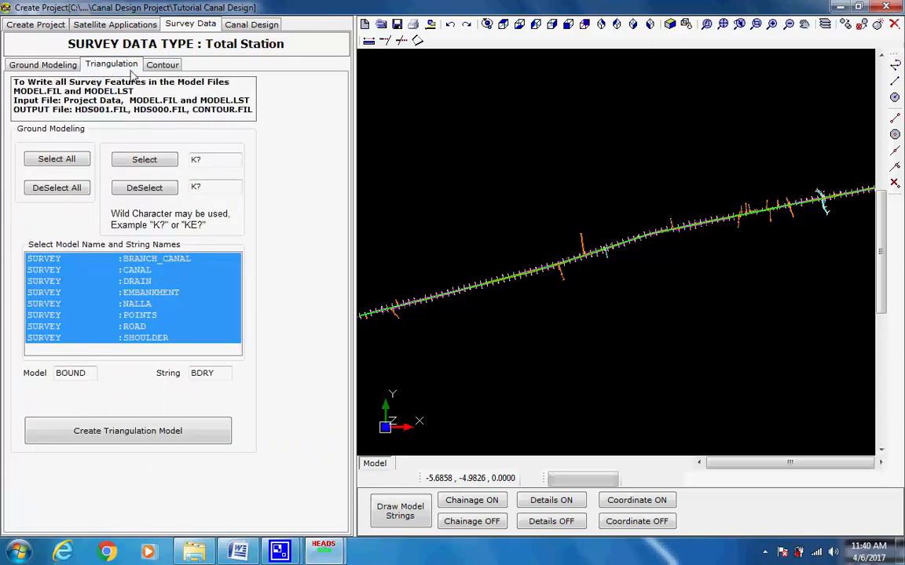
{"action": "left_click", "coordinate": [80, 191]}
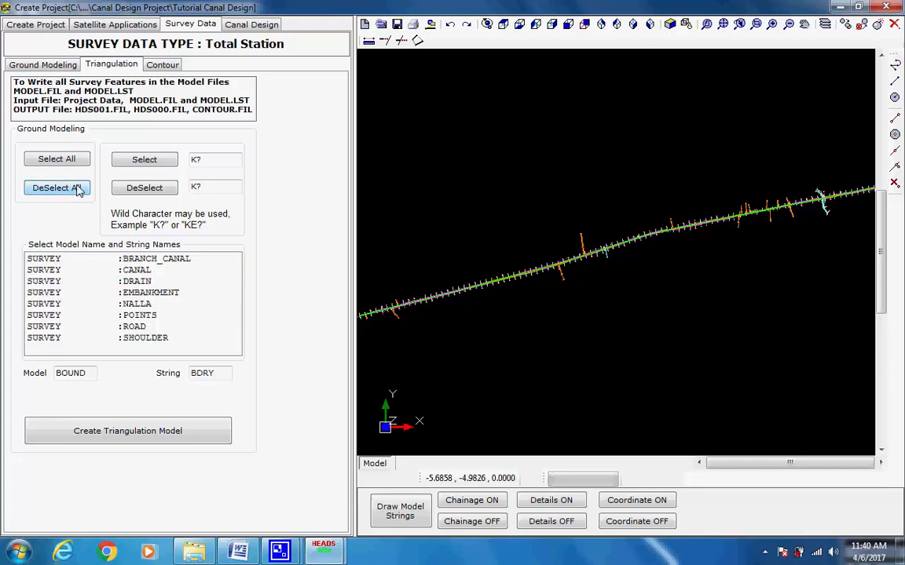
{"action": "left_click", "coordinate": [71, 158]}
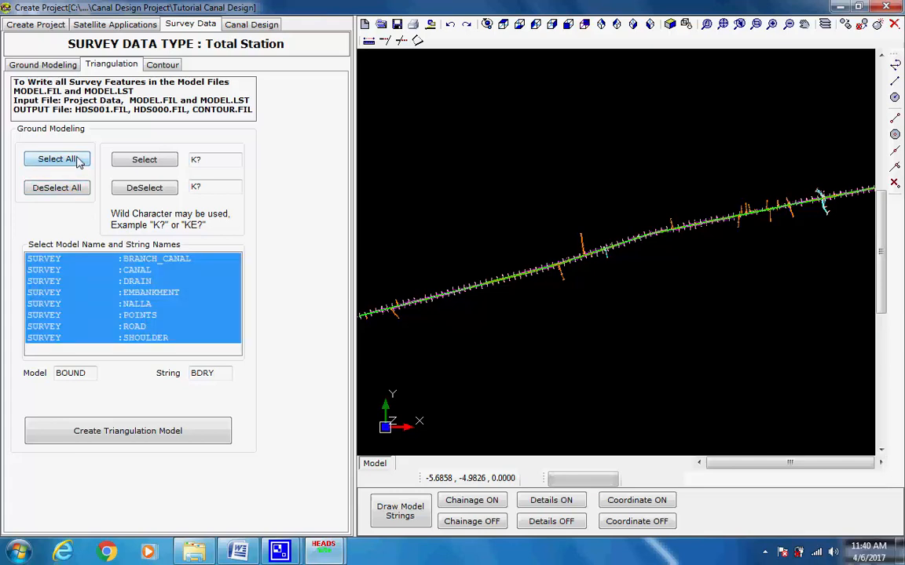
{"action": "left_click", "coordinate": [188, 436]}
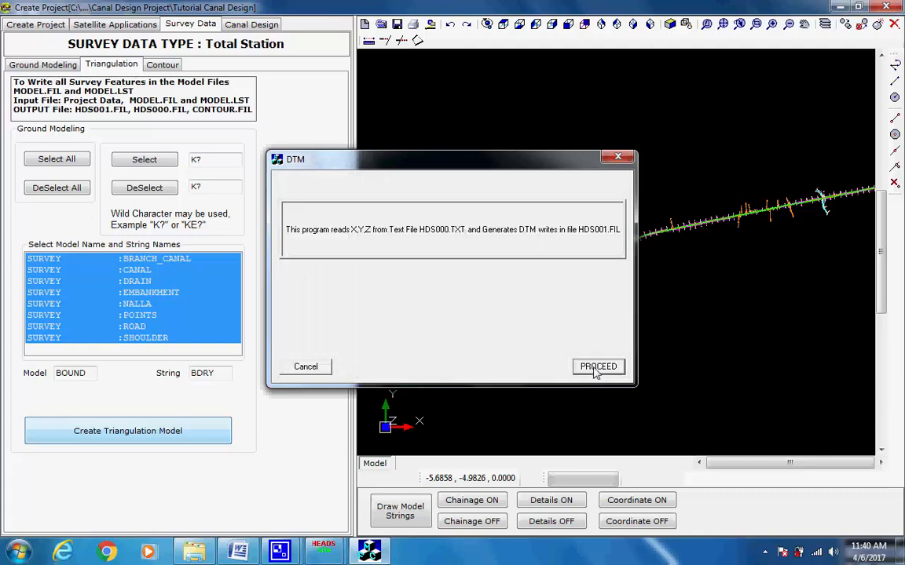
{"action": "left_click", "coordinate": [597, 367]}
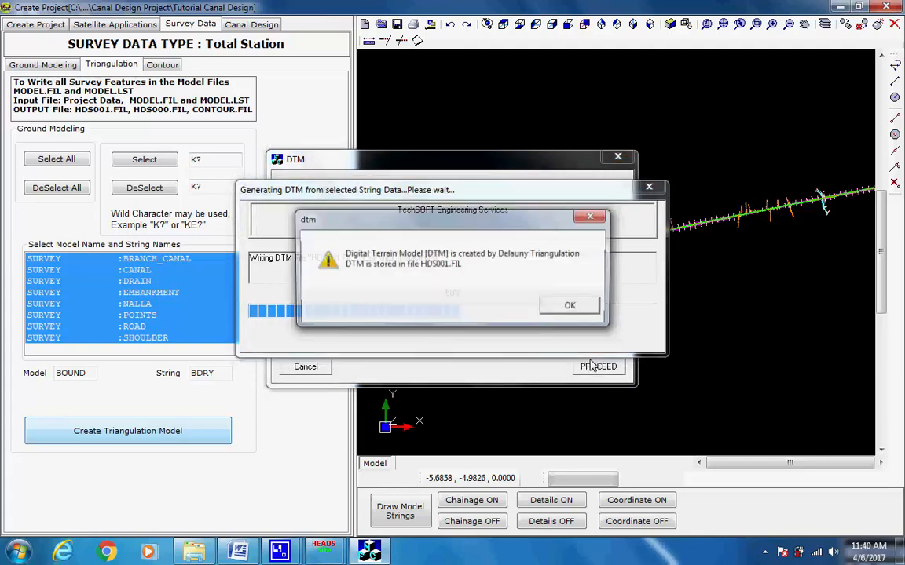
{"action": "left_click", "coordinate": [570, 306]}
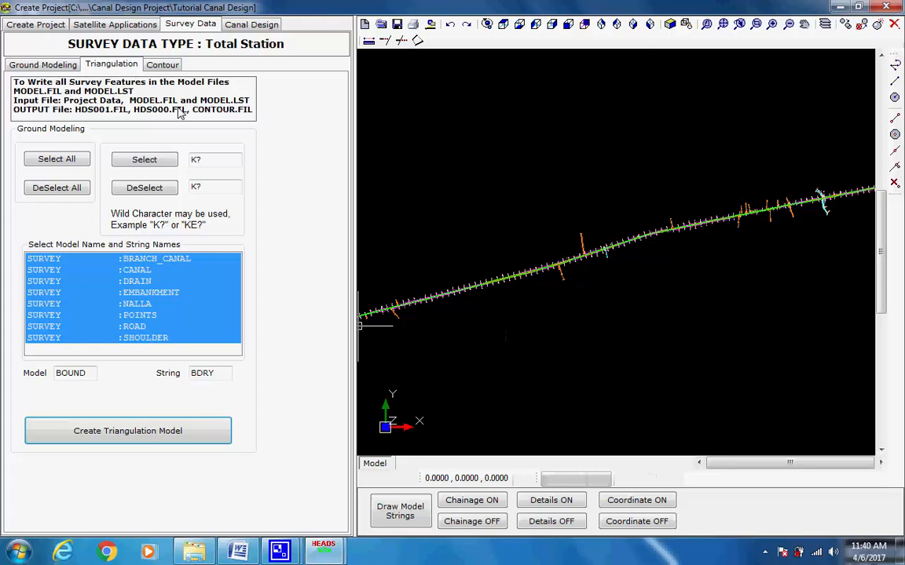
Create the contour model with increments of 1.0 for primary contours, 5.0 for secondary contours and 5.0 for elevation text
{"action": "left_click", "coordinate": [162, 66]}
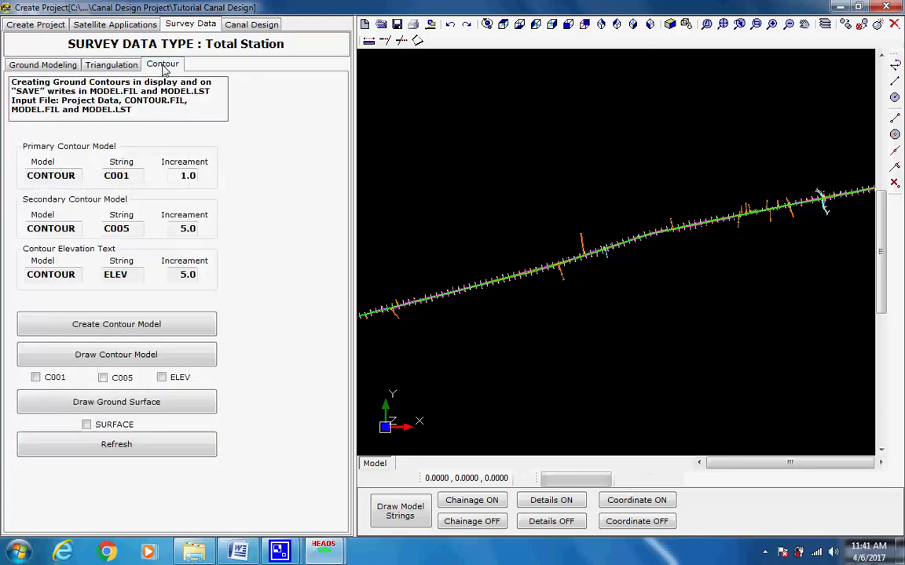
{"action": "left_click", "coordinate": [185, 176]}
{"action": "left_click", "coordinate": [183, 230]}
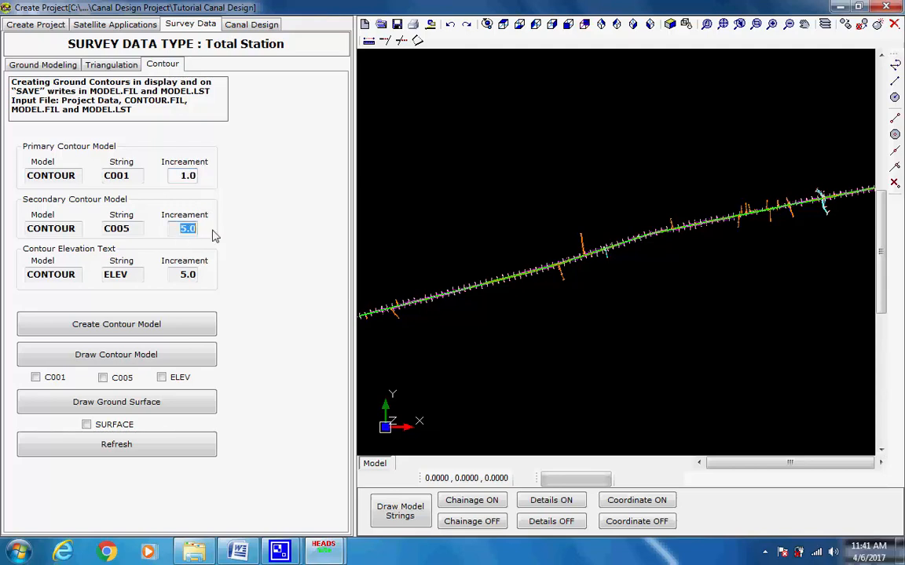
{"action": "left_click", "coordinate": [183, 275]}
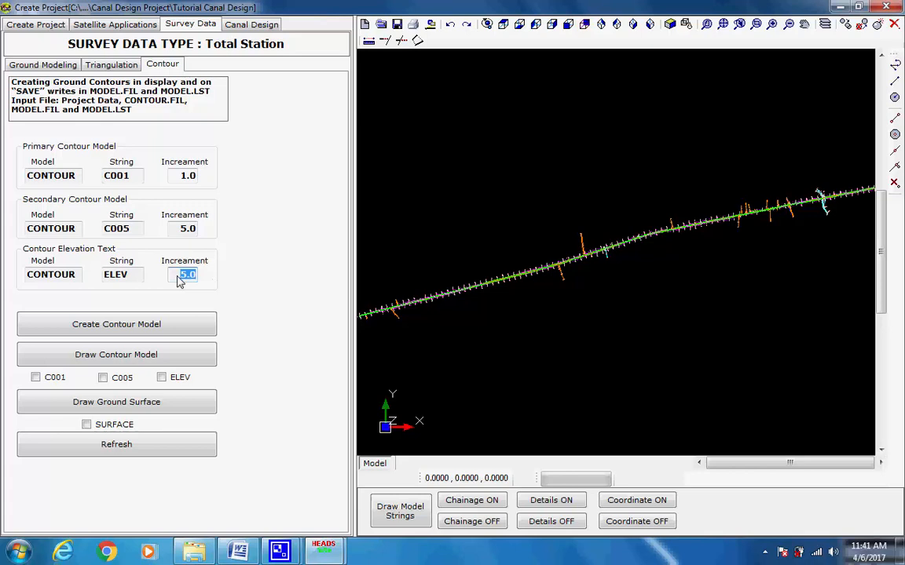
{"action": "left_click", "coordinate": [182, 327]}
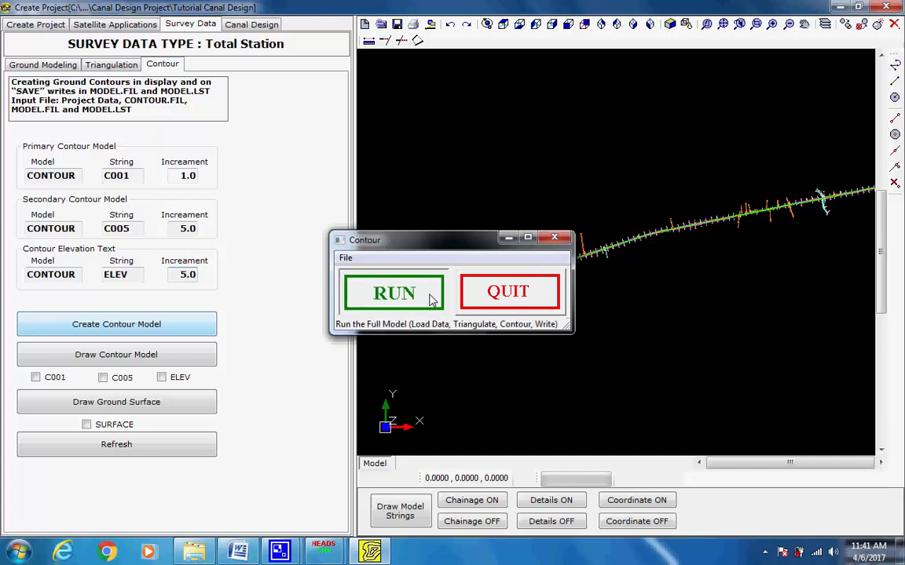
{"action": "left_click", "coordinate": [430, 299]}
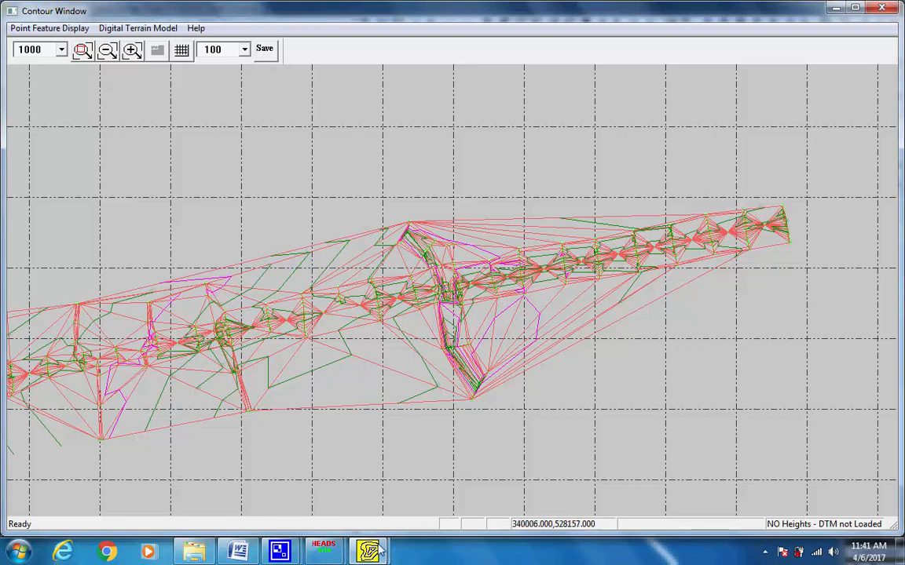
{"action": "mouse_move", "coordinate": [369, 552]}
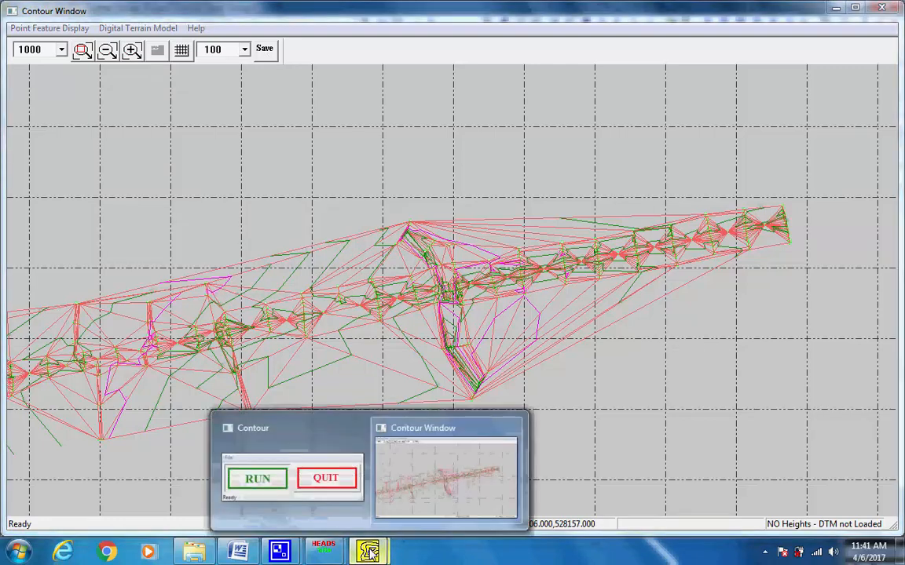
{"action": "left_click", "coordinate": [345, 487]}
{"action": "left_click", "coordinate": [509, 292]}
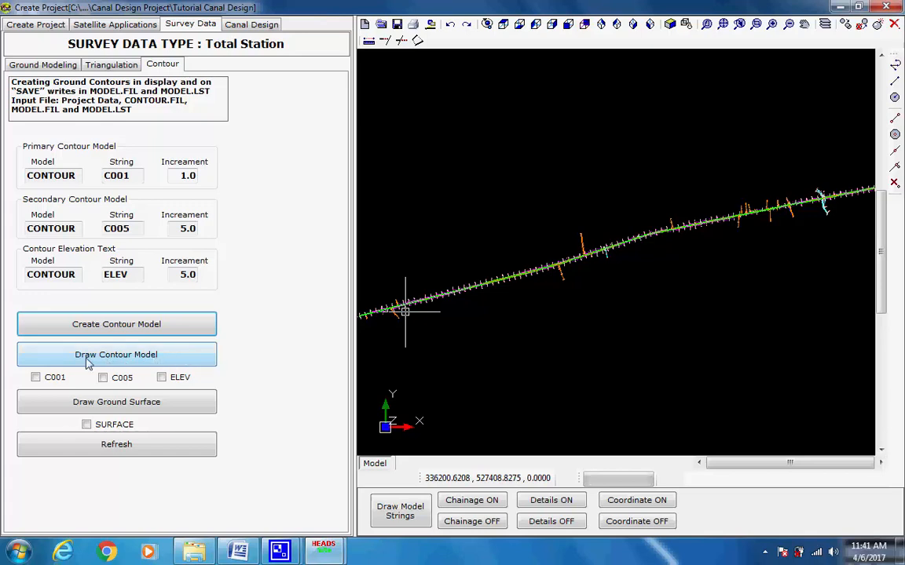
Draw the contour model with strings C001, C005 and ELEV over the survey and inspect the contours
{"action": "left_click", "coordinate": [201, 359]}
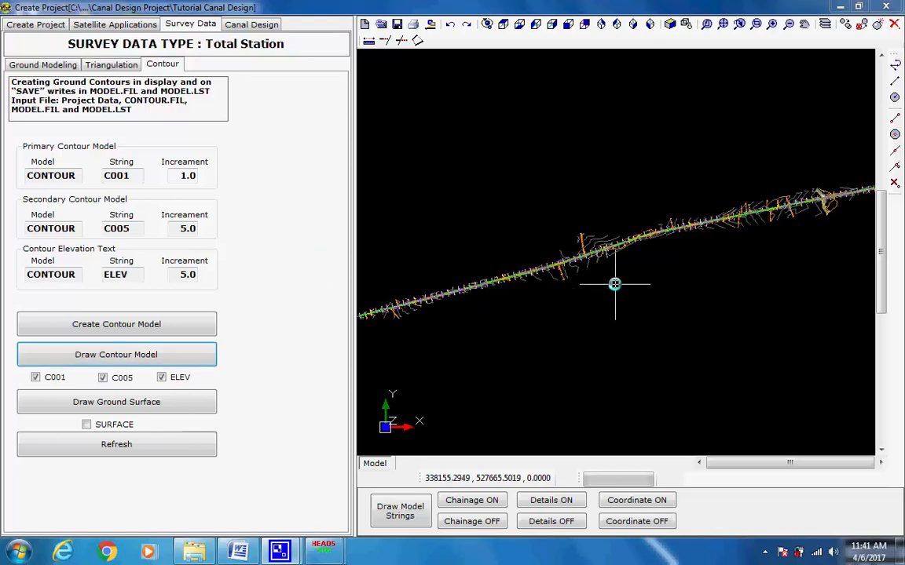
{"action": "scroll", "coordinate": [601, 259], "scroll_direction": "up", "scroll_amount": 2}
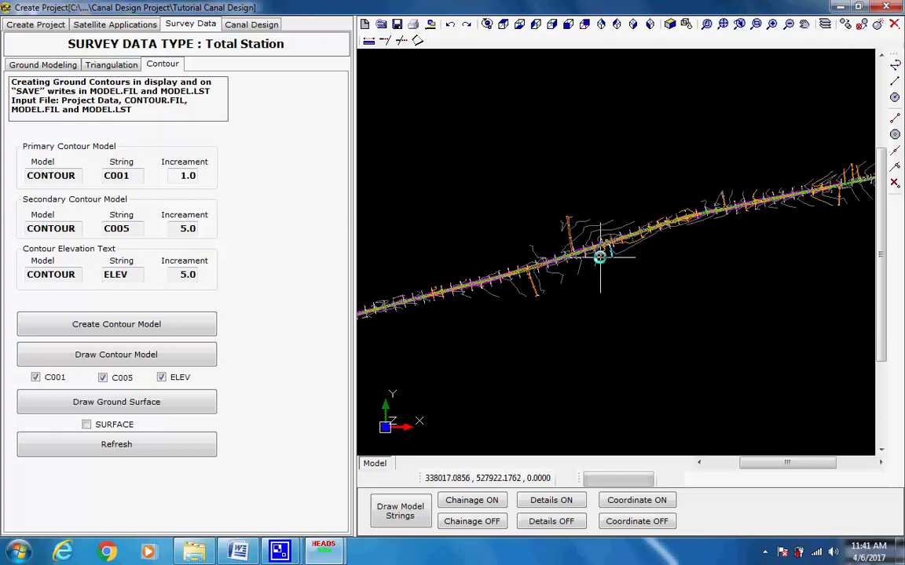
{"action": "scroll", "coordinate": [568, 239], "scroll_direction": "up", "scroll_amount": 3}
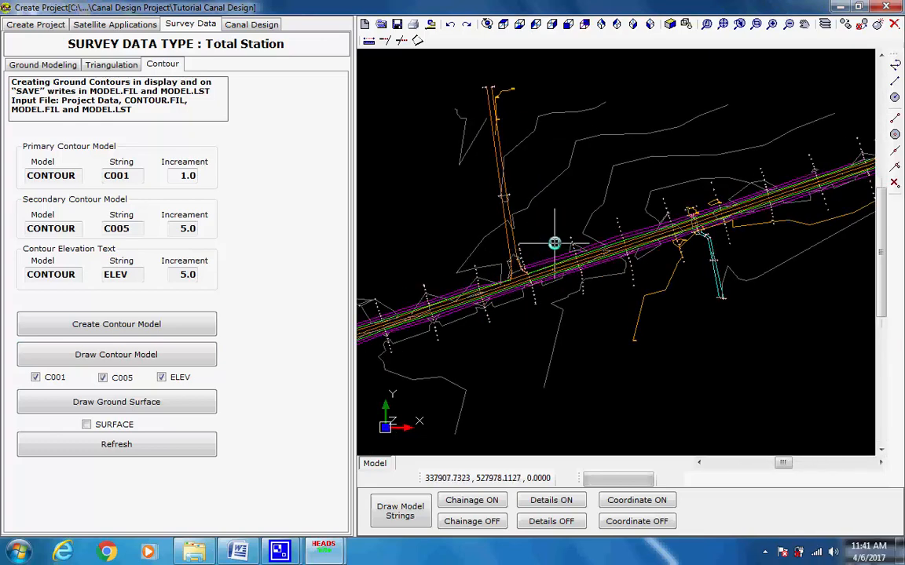
{"action": "left_click", "coordinate": [649, 23]}
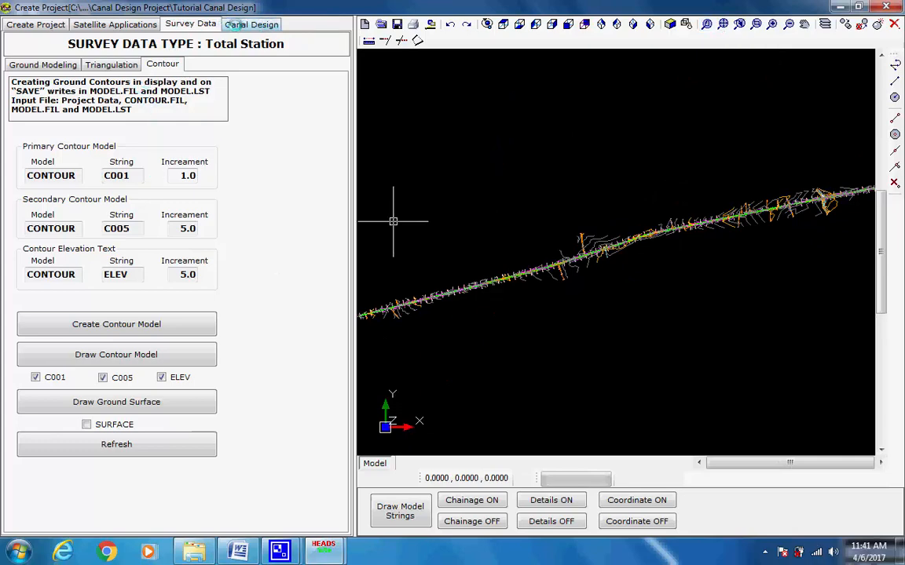
Process the HALIGN design data for the canal's horizontal alignment, string M001 of model DESIGN
{"action": "left_click", "coordinate": [252, 25]}
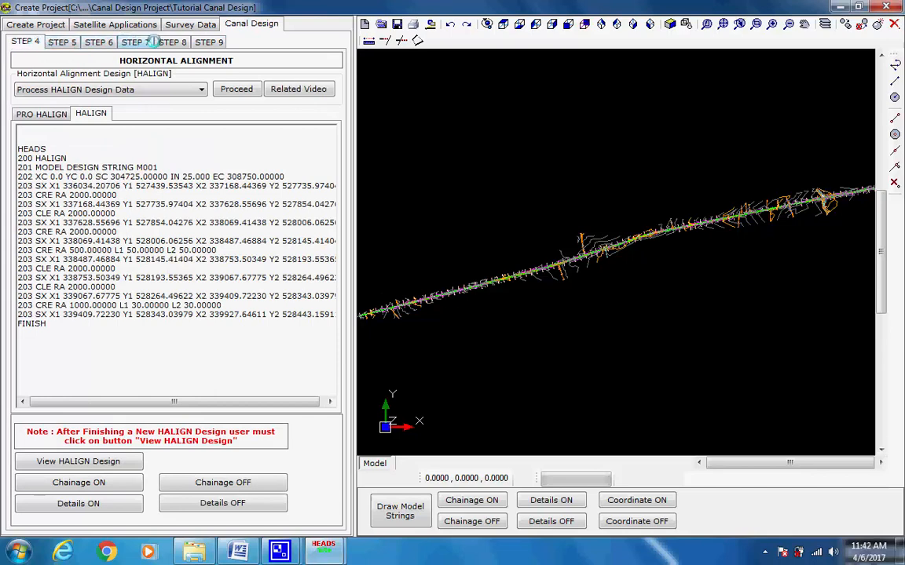
{"action": "left_click", "coordinate": [202, 89]}
{"action": "left_click", "coordinate": [201, 89]}
{"action": "left_click_drag", "start_coordinate": [16, 149], "coordinate": [97, 306]}
{"action": "left_click", "coordinate": [126, 316]}
{"action": "left_click", "coordinate": [235, 90]}
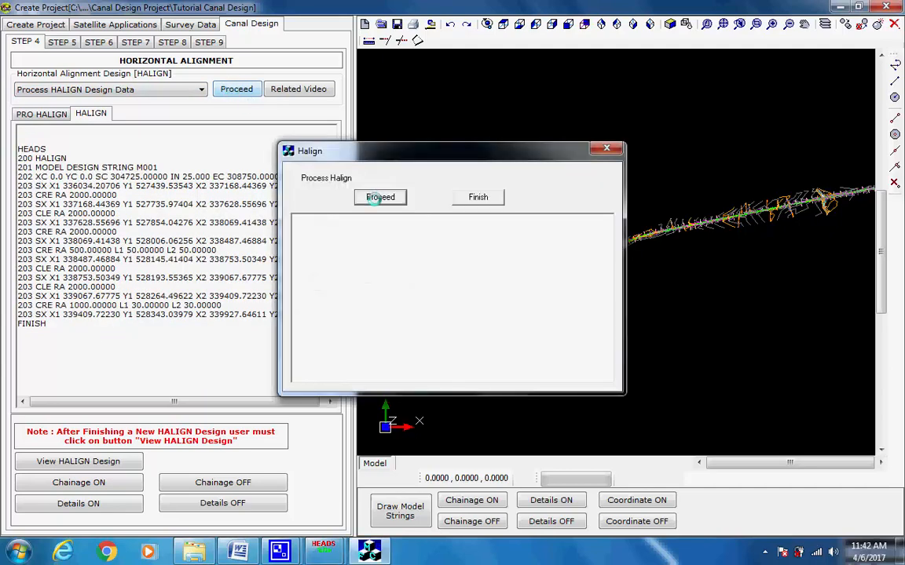
{"action": "left_click", "coordinate": [379, 197]}
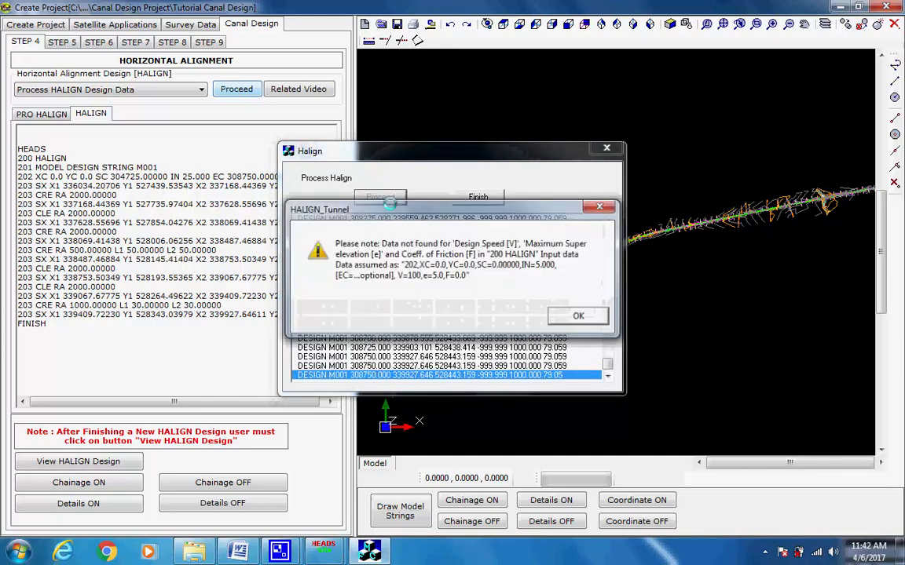
{"action": "left_click", "coordinate": [575, 315]}
{"action": "left_click", "coordinate": [571, 303]}
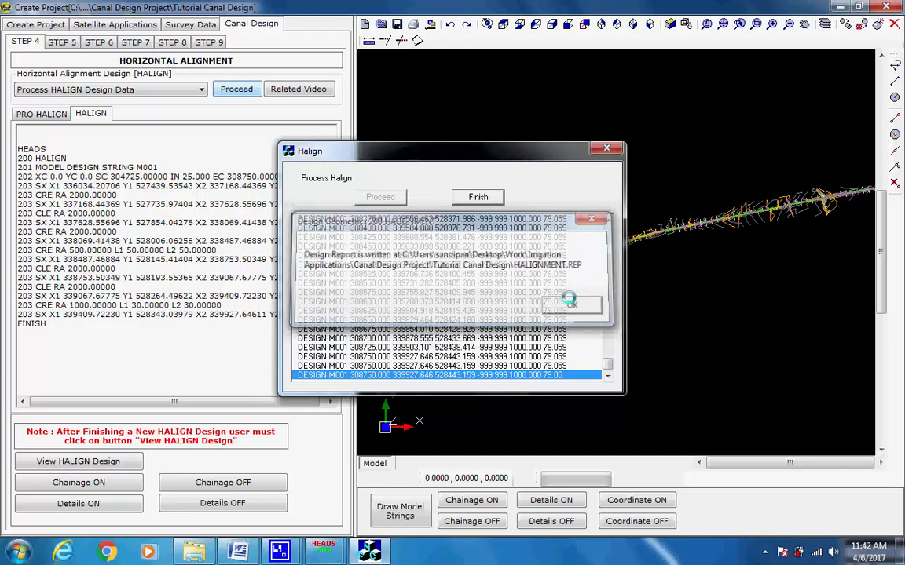
{"action": "left_click", "coordinate": [488, 196]}
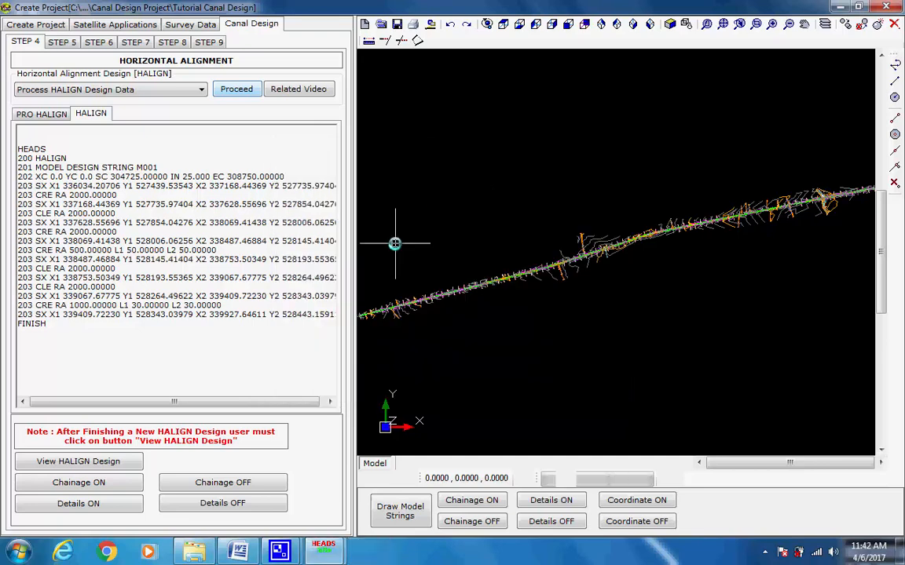
Draw the HALIGN design and show its chainages at interval 100, text size 5 mm, format XXXX+YYY on the right side
{"action": "left_click", "coordinate": [124, 462]}
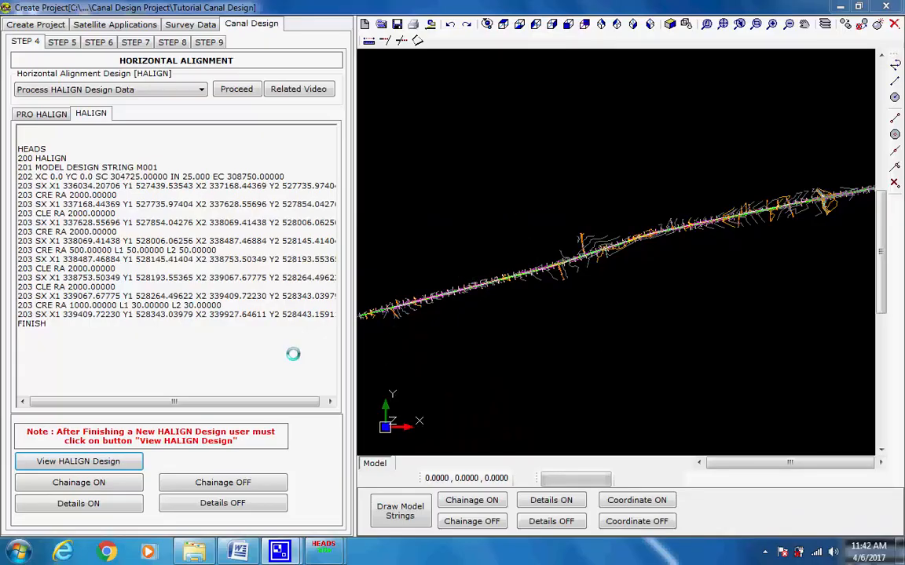
{"action": "left_click", "coordinate": [111, 482]}
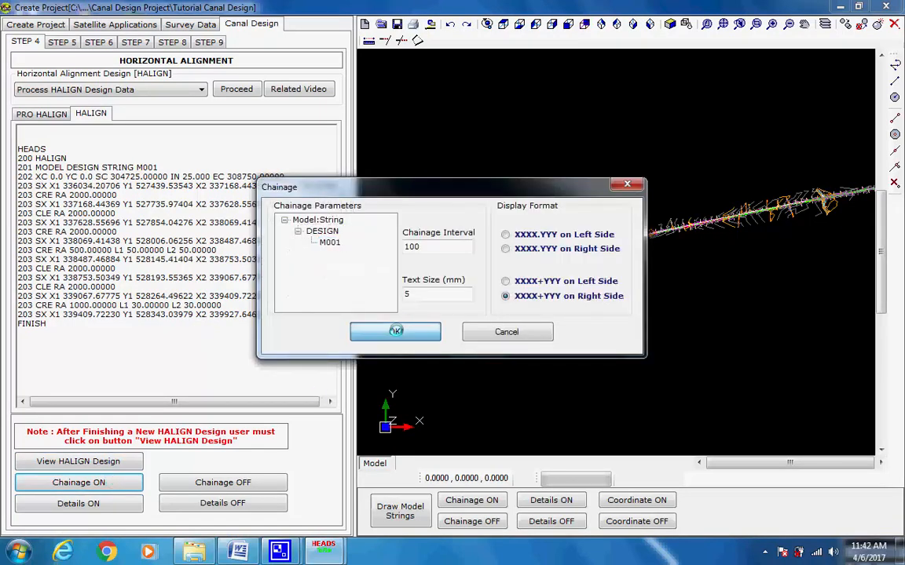
{"action": "left_click", "coordinate": [396, 330]}
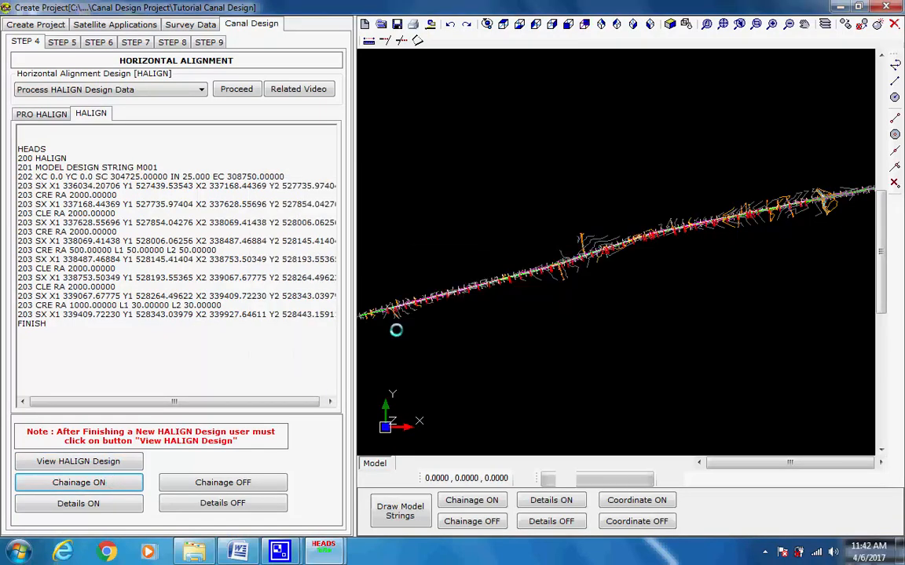
Show all alignment details for string M001 with 5 mm text and inspect the details box at IP 1
{"action": "left_click", "coordinate": [105, 504]}
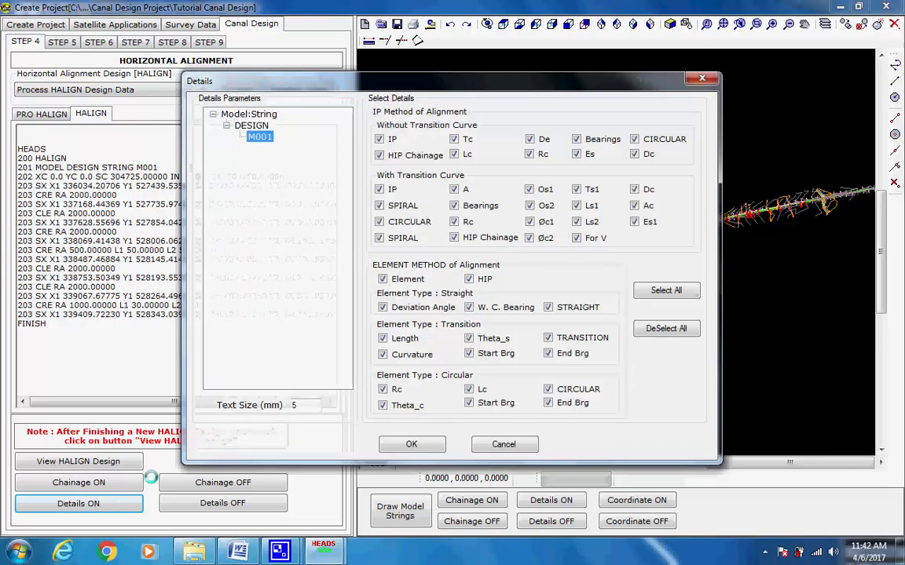
{"action": "left_click", "coordinate": [410, 444]}
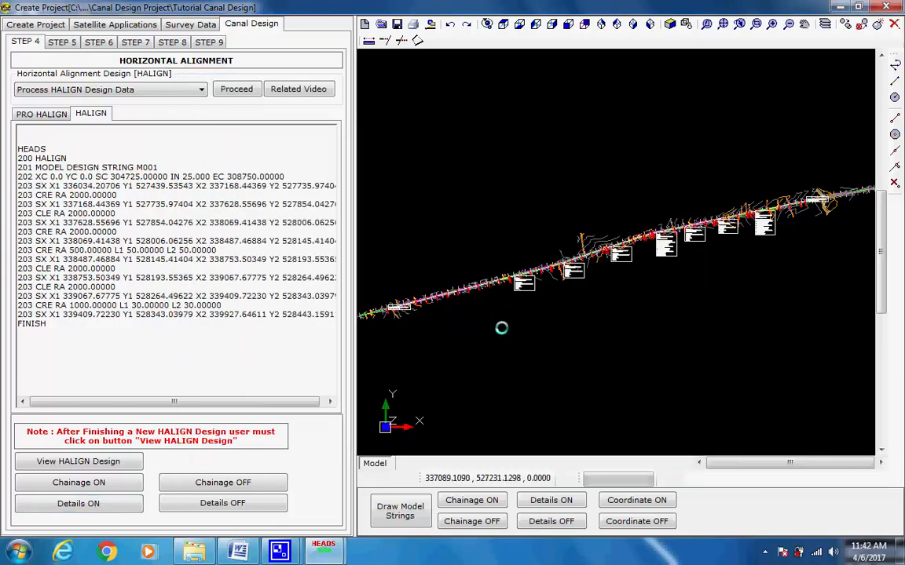
{"action": "scroll", "coordinate": [516, 282], "scroll_direction": "up", "scroll_amount": 2}
{"action": "scroll", "coordinate": [517, 282], "scroll_direction": "up", "scroll_amount": 5}
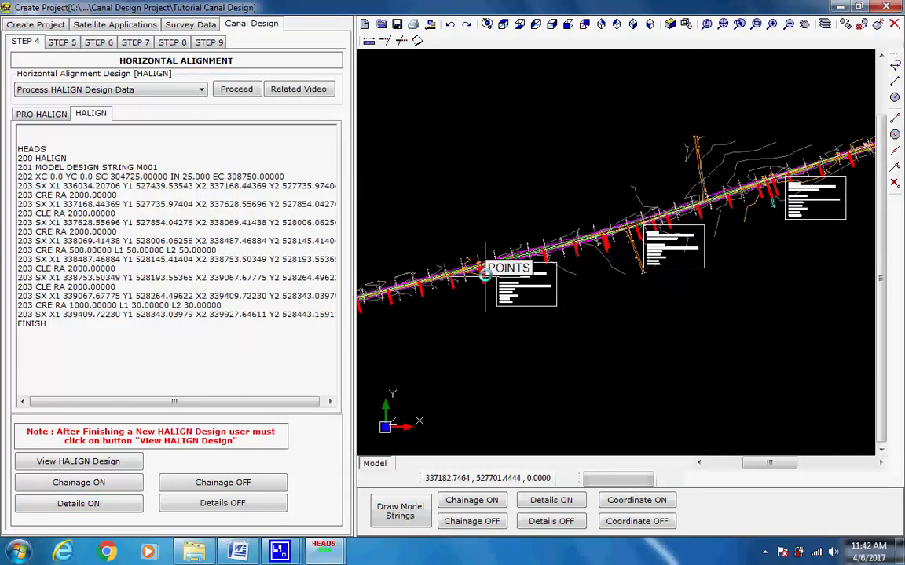
{"action": "scroll", "coordinate": [489, 289], "scroll_direction": "up", "scroll_amount": 3}
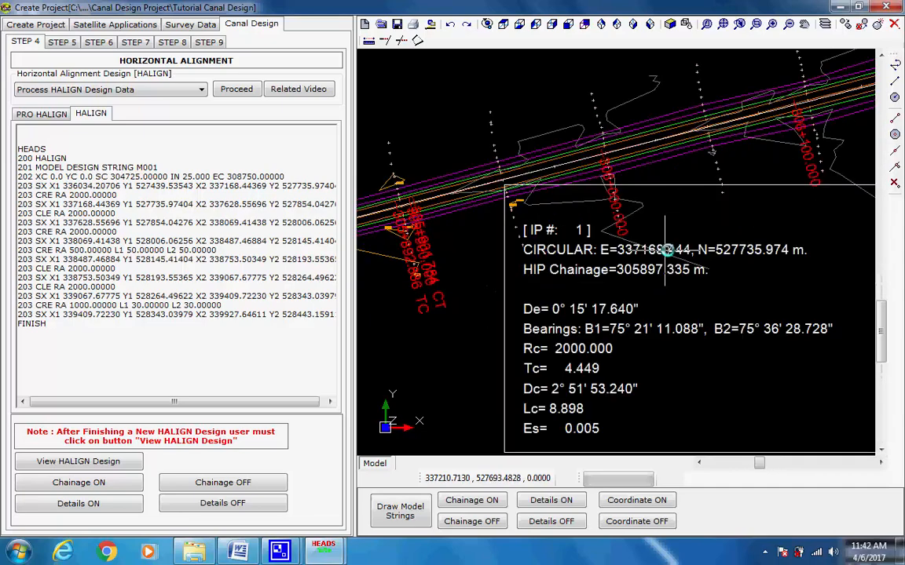
{"action": "scroll", "coordinate": [699, 256], "scroll_direction": "down", "scroll_amount": 4}
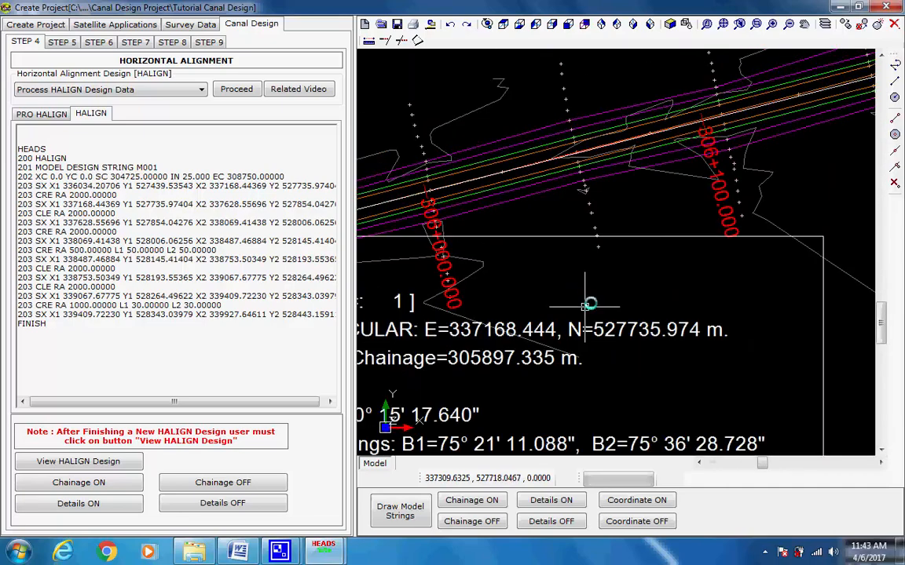
Review the alignment around the IP 1 details box and bring the whole canal alignment back into view
{"action": "scroll", "coordinate": [601, 302], "scroll_direction": "up", "scroll_amount": 1}
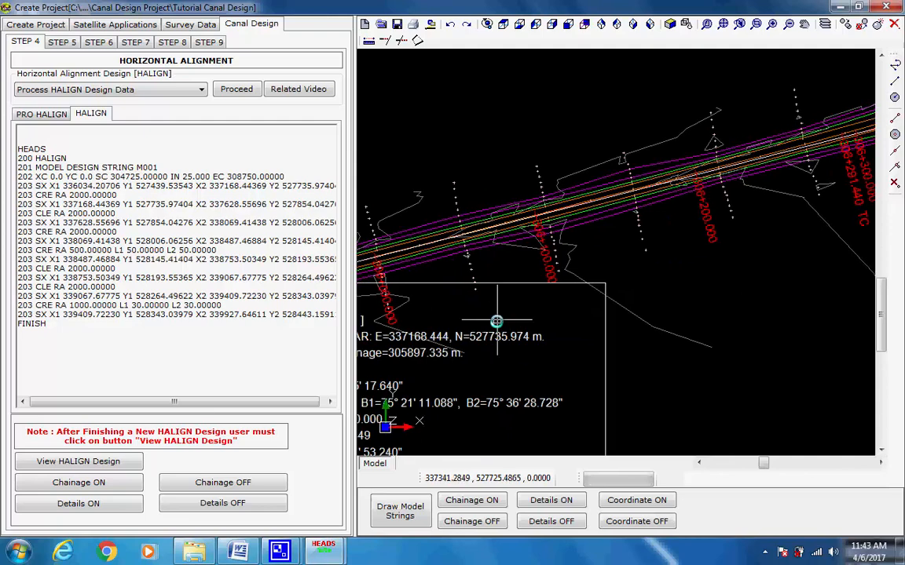
{"action": "scroll", "coordinate": [570, 308], "scroll_direction": "down", "scroll_amount": 3}
{"action": "middle_click_drag", "start_coordinate": [570, 308], "coordinate": [682, 267]}
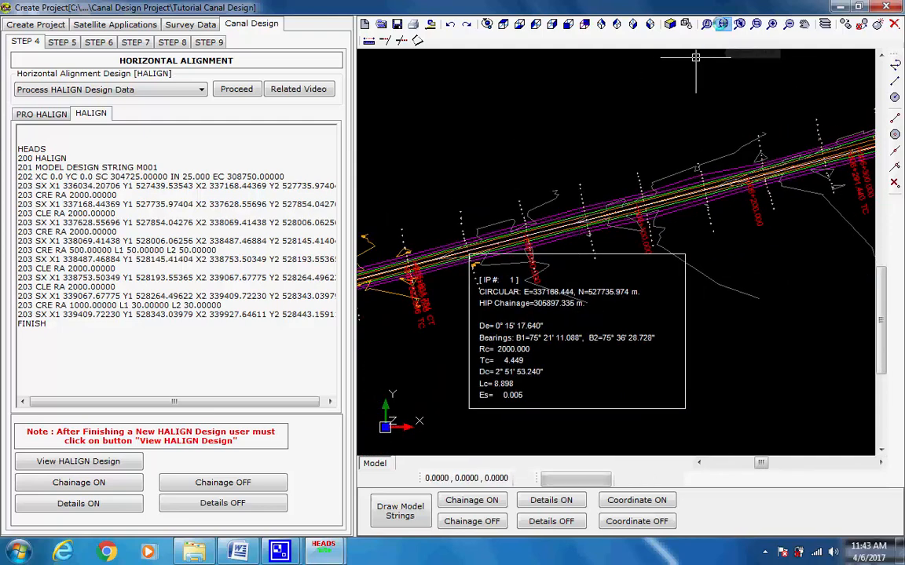
{"action": "left_click", "coordinate": [723, 26]}
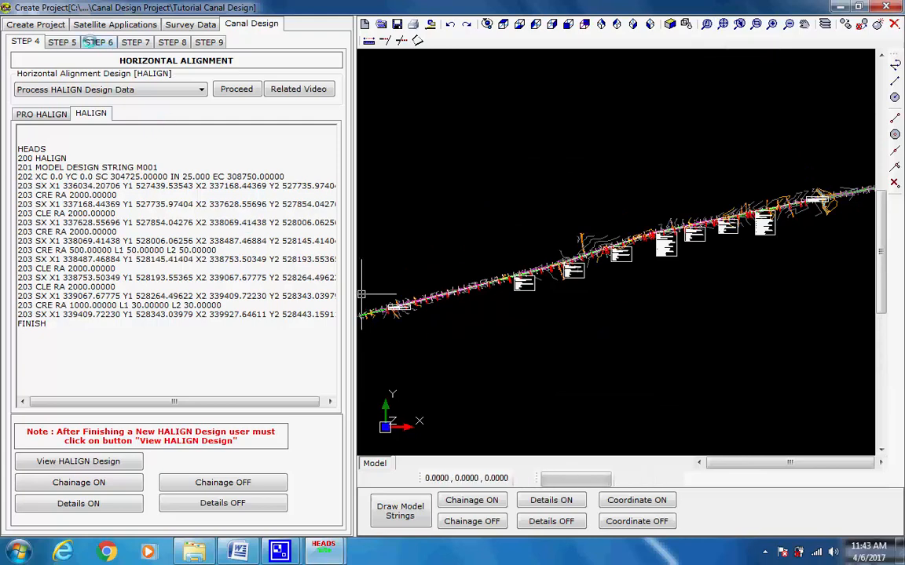
Create the ground long section for the canal's vertical profile and draw it at X scale 1 and Y scale 10
{"action": "left_click", "coordinate": [63, 41]}
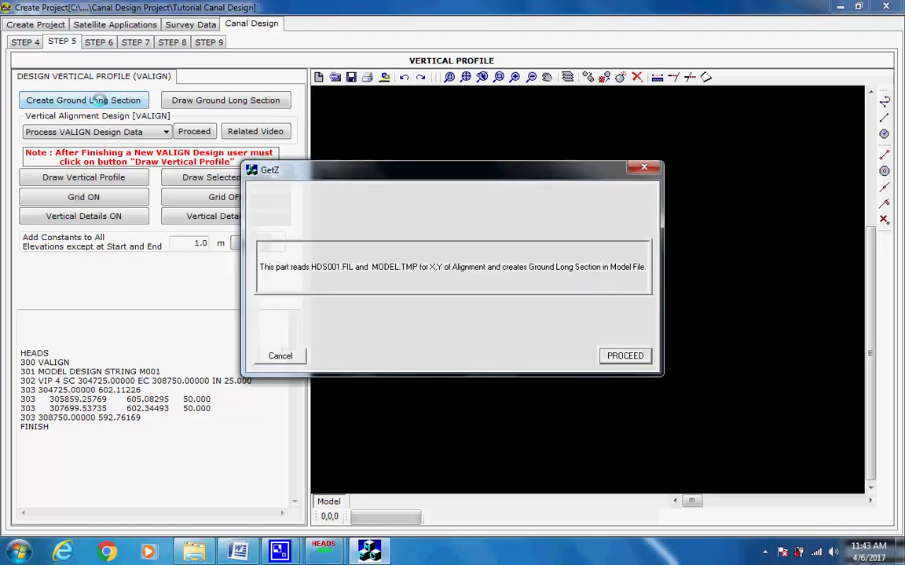
{"action": "left_click", "coordinate": [617, 355]}
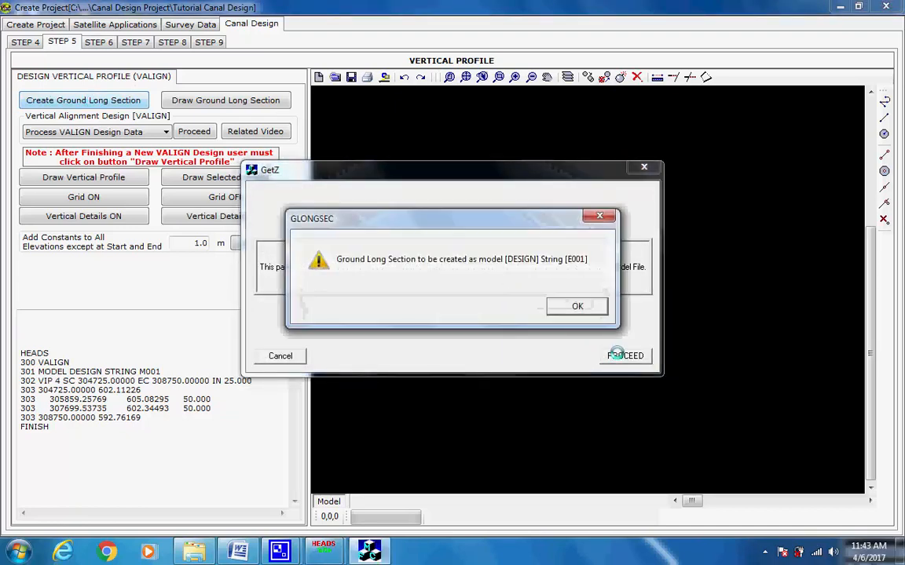
{"action": "left_click", "coordinate": [580, 306]}
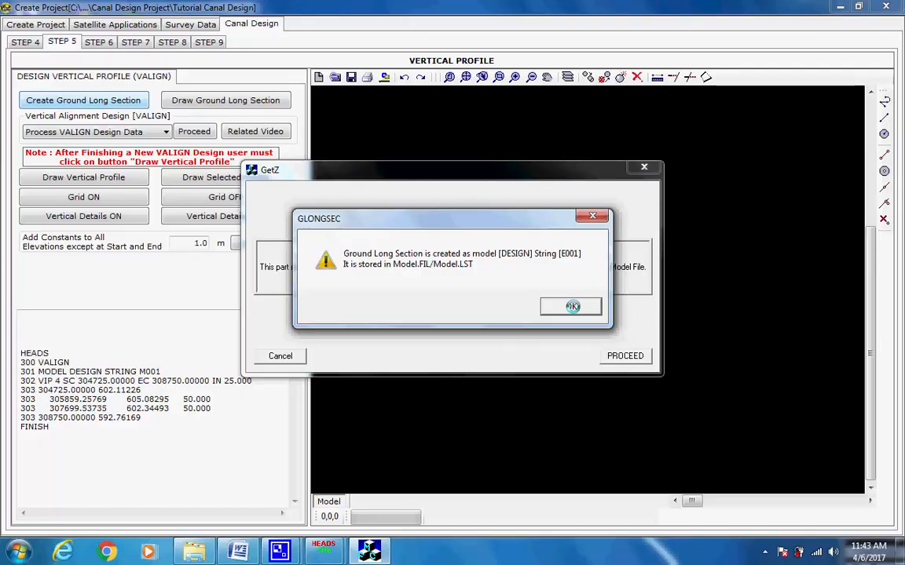
{"action": "left_click", "coordinate": [572, 306]}
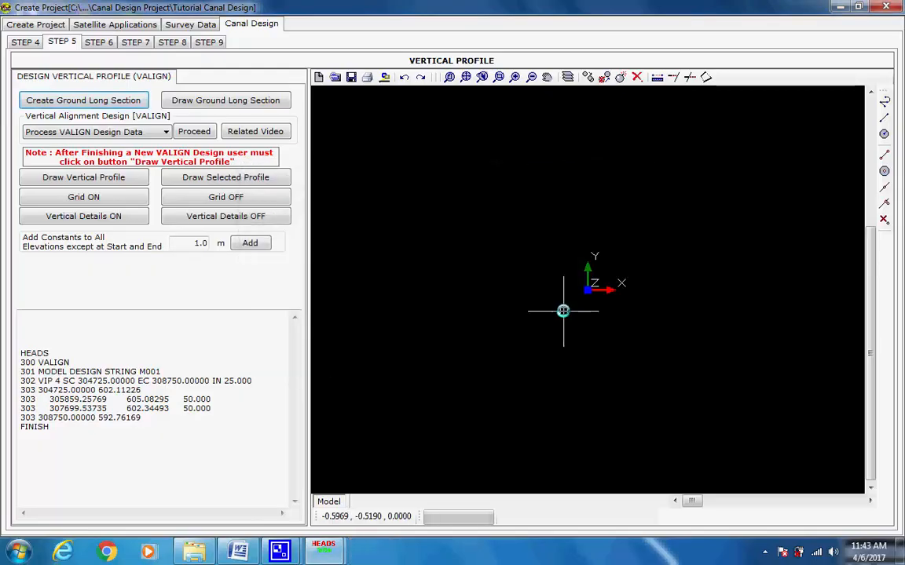
{"action": "left_click", "coordinate": [230, 101]}
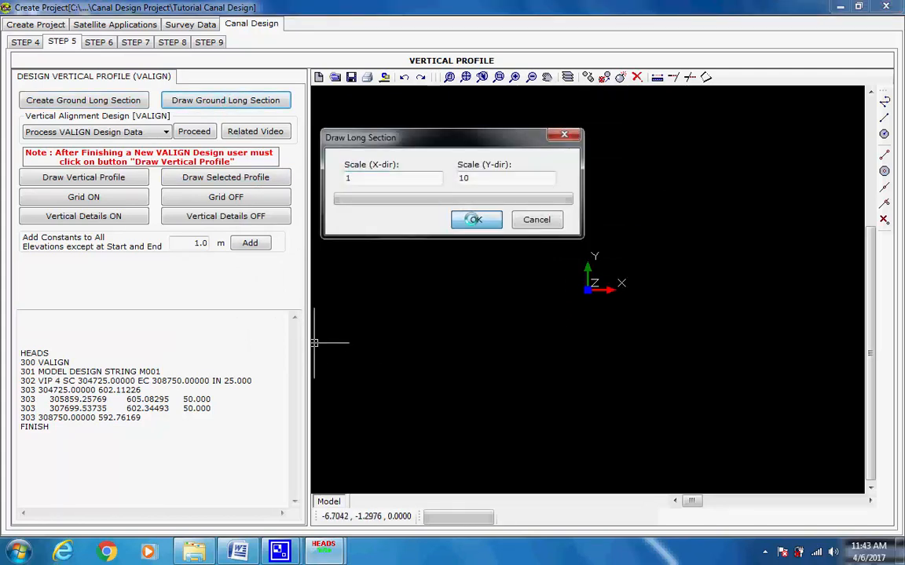
{"action": "left_click", "coordinate": [471, 220]}
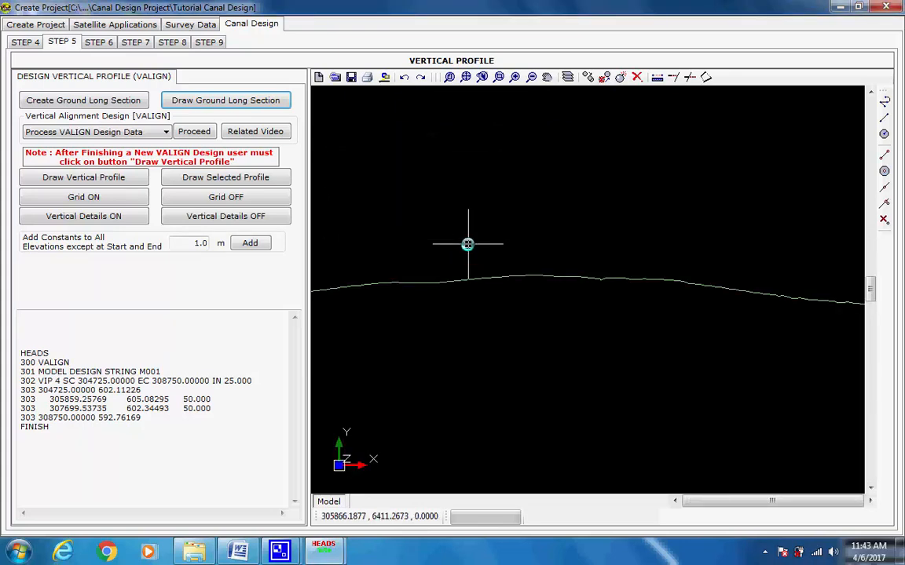
Add a grid to the ground long section with chainage interval 50, level interval 5, text size 10 mm and DarkGray text
{"action": "left_click", "coordinate": [115, 197]}
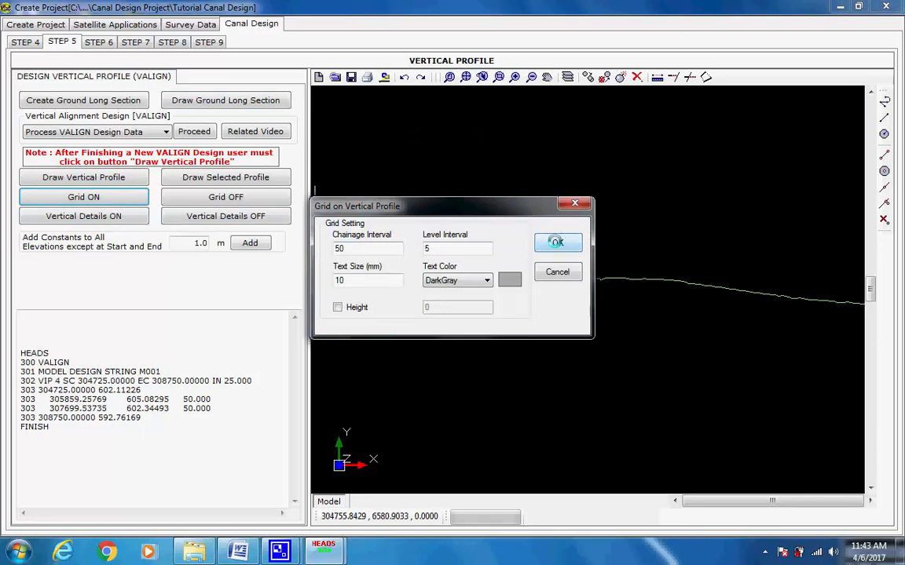
{"action": "left_click", "coordinate": [556, 242]}
{"action": "scroll", "coordinate": [482, 296], "scroll_direction": "up", "scroll_amount": 5}
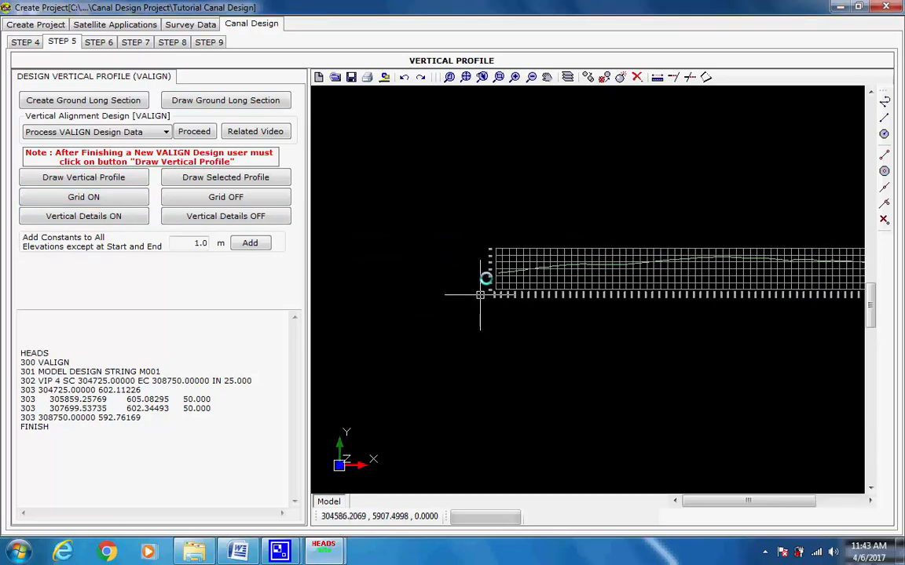
{"action": "scroll", "coordinate": [516, 240], "scroll_direction": "up", "scroll_amount": 2}
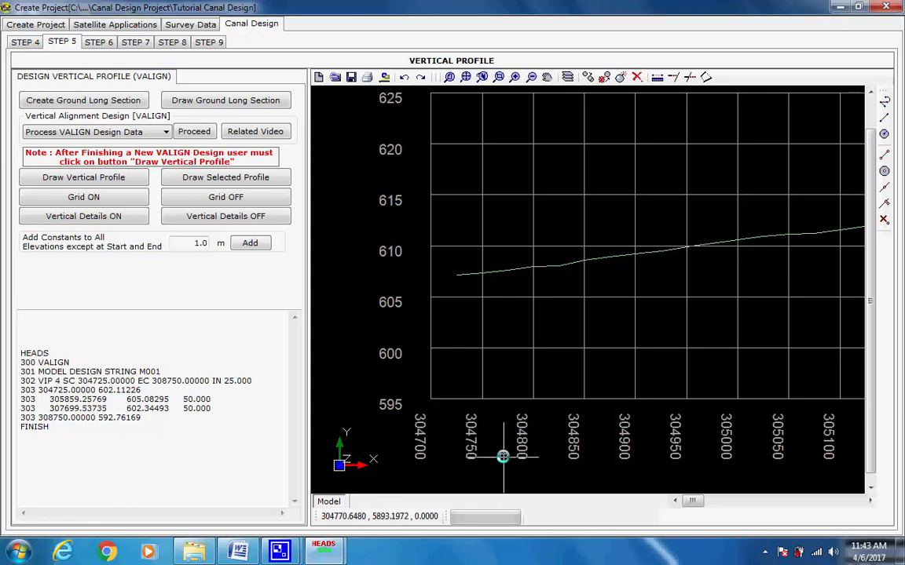
{"action": "scroll", "coordinate": [503, 455], "scroll_direction": "down", "scroll_amount": 2}
{"action": "left_click", "coordinate": [465, 76]}
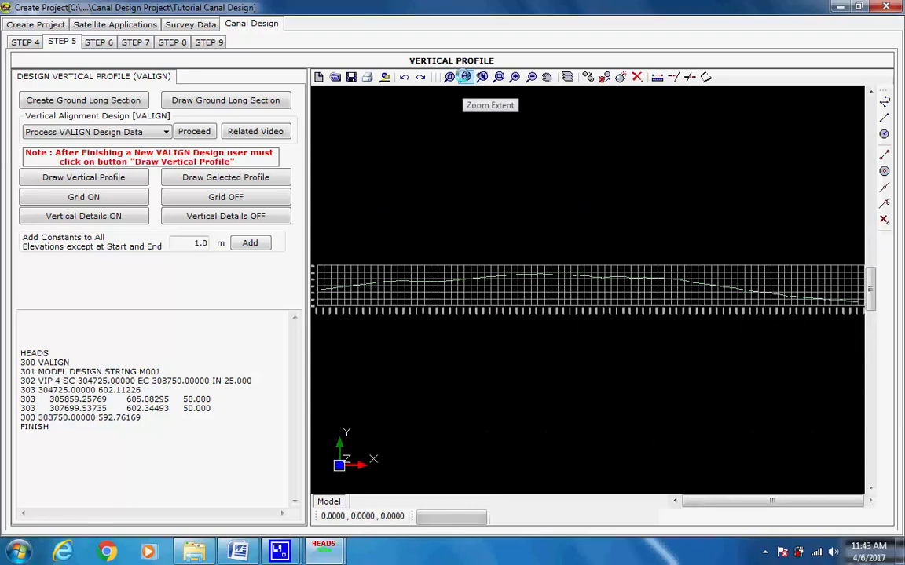
Process the VALIGN design data for string M001 of model DESIGN and draw the vertical profile at X scale 1 and Y scale 10
{"action": "left_click", "coordinate": [165, 132]}
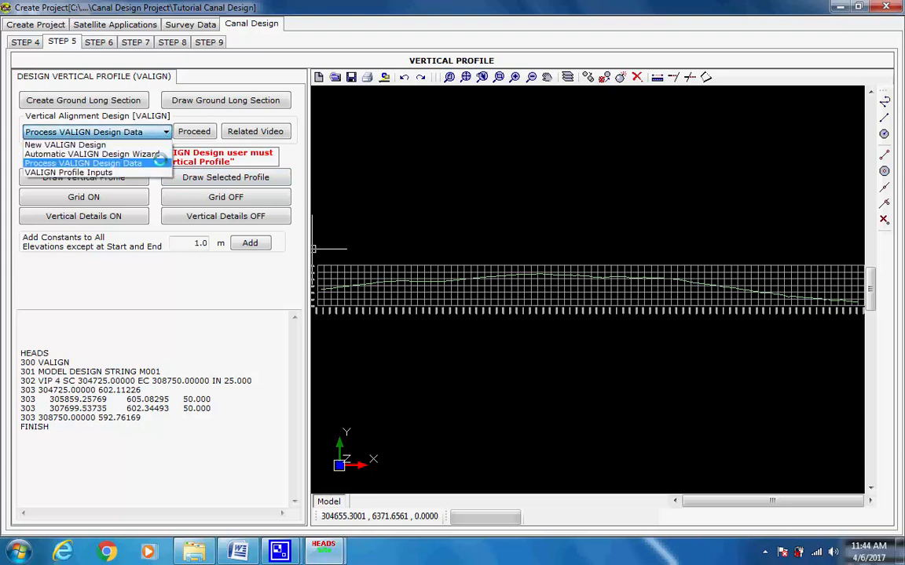
{"action": "left_click", "coordinate": [157, 161]}
{"action": "left_click_drag", "start_coordinate": [22, 352], "coordinate": [73, 440]}
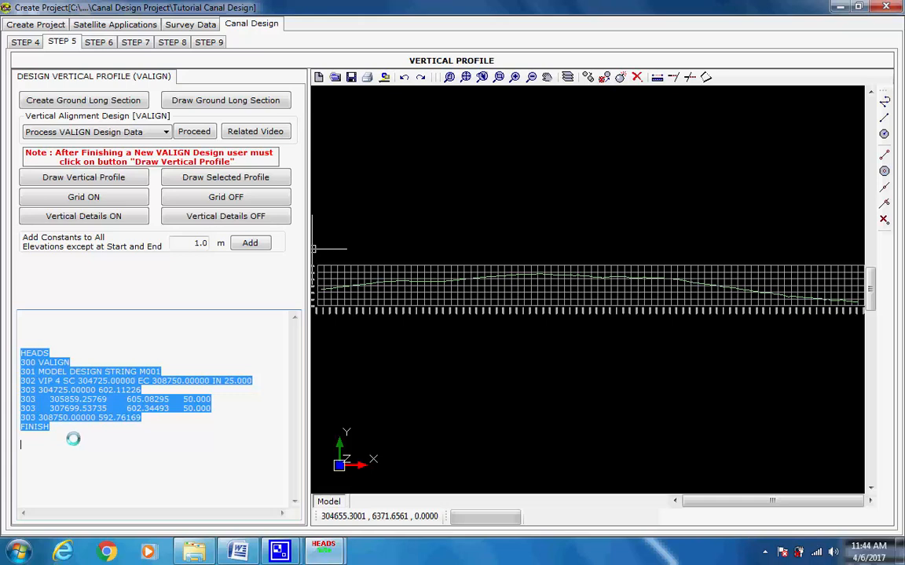
{"action": "left_click", "coordinate": [182, 131]}
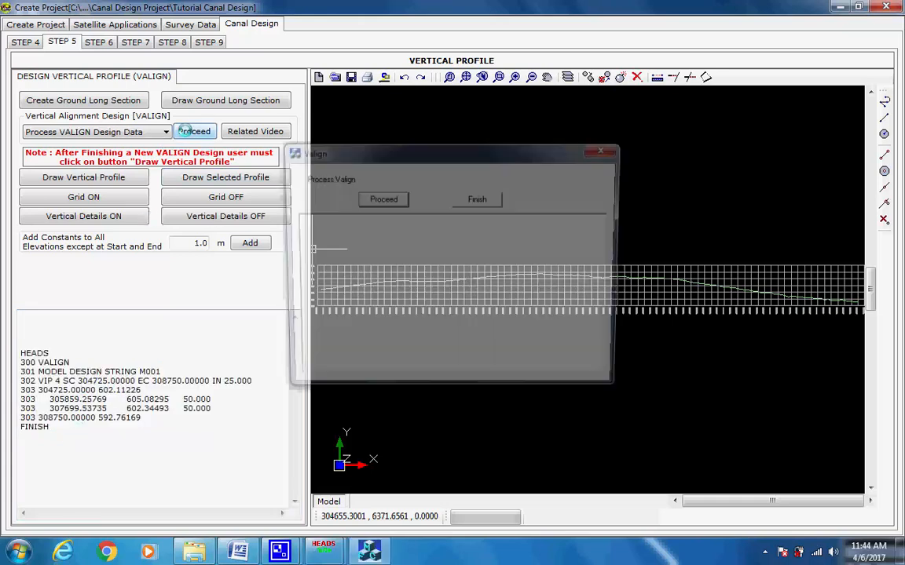
{"action": "left_click", "coordinate": [376, 199]}
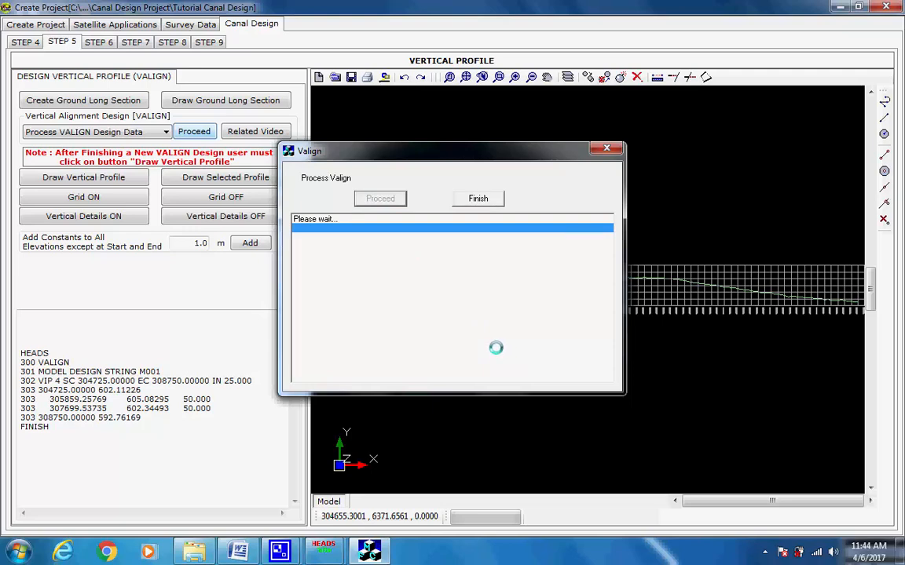
{"action": "left_click", "coordinate": [551, 305]}
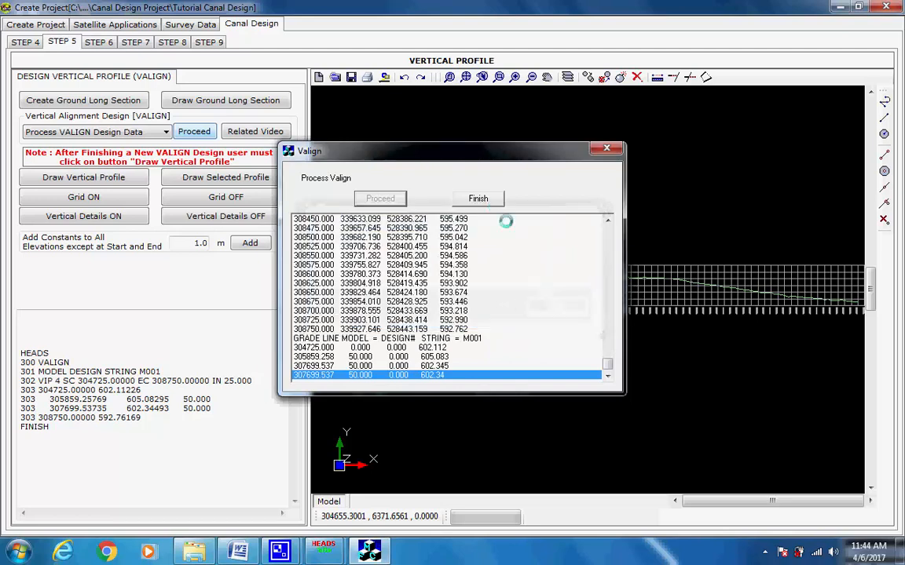
{"action": "left_click", "coordinate": [481, 198]}
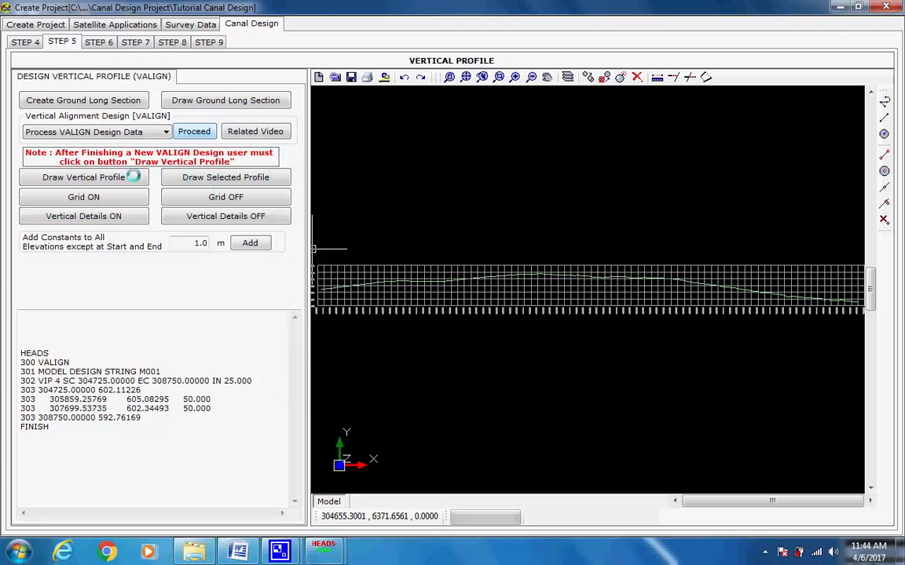
{"action": "left_click", "coordinate": [87, 177]}
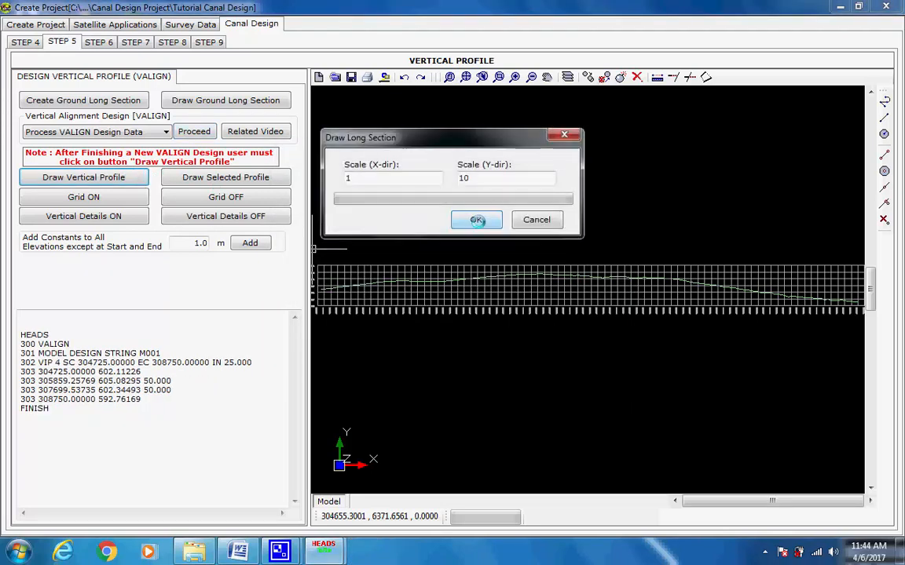
{"action": "left_click", "coordinate": [476, 219]}
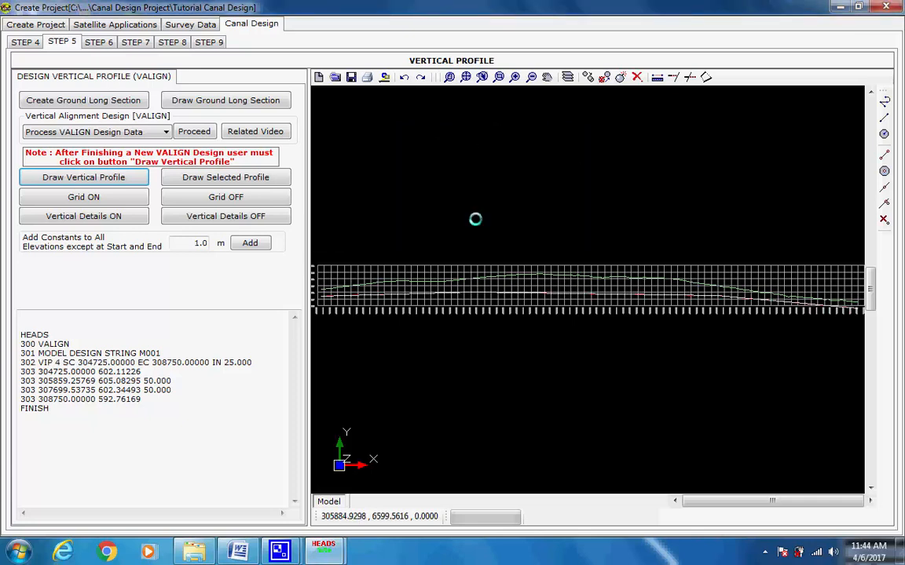
Show the vertical details for DESIGN string M001 with 5 mm text and inspect the details box at the second VIP
{"action": "left_click", "coordinate": [125, 214]}
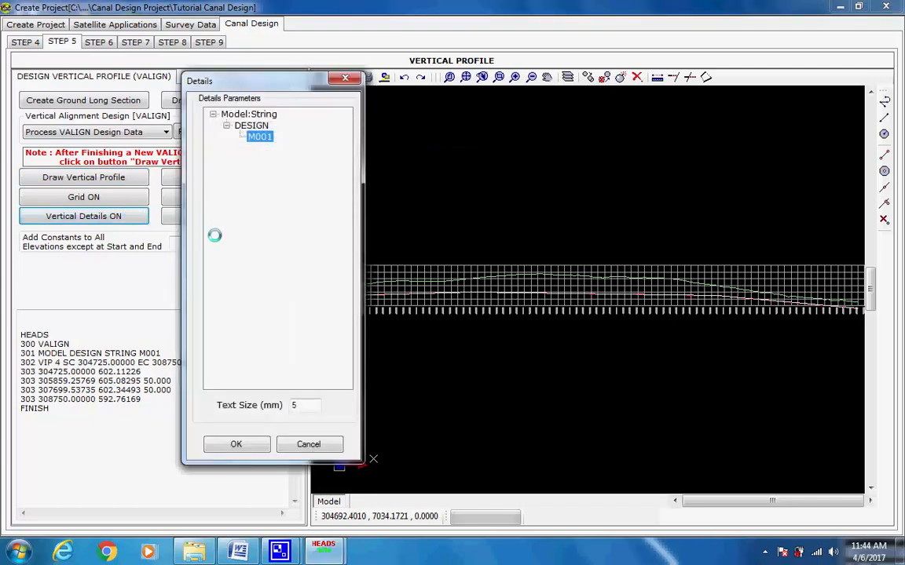
{"action": "left_click", "coordinate": [237, 444]}
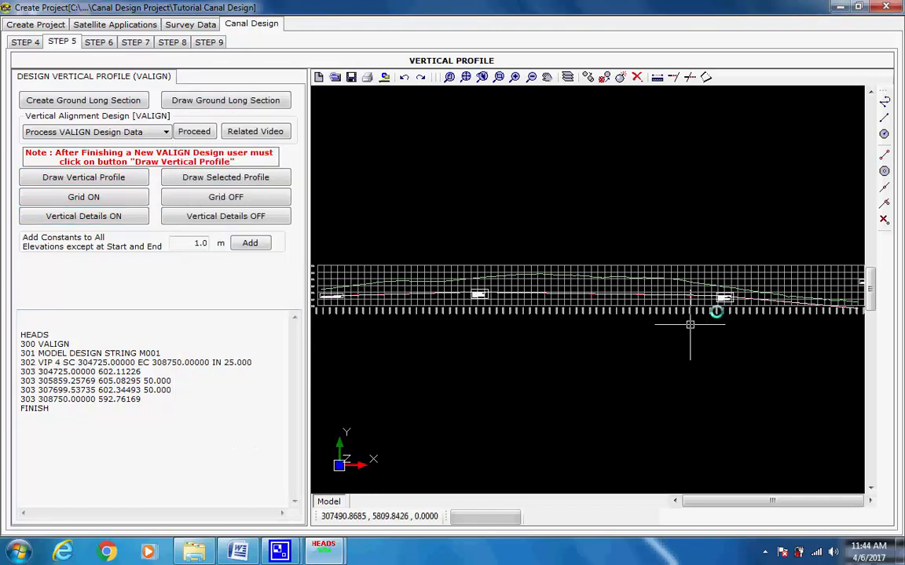
{"action": "scroll", "coordinate": [727, 302], "scroll_direction": "up", "scroll_amount": 8}
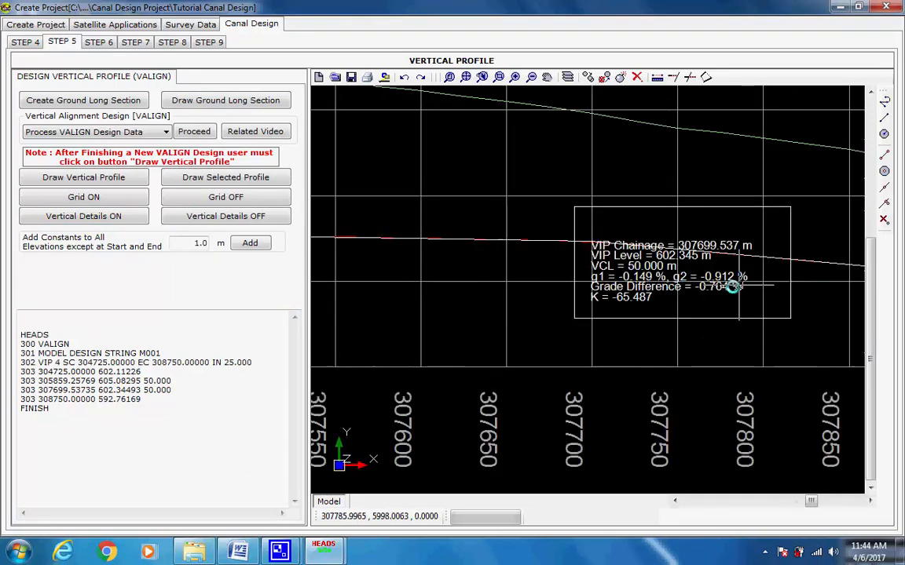
{"action": "scroll", "coordinate": [731, 287], "scroll_direction": "up", "scroll_amount": 2}
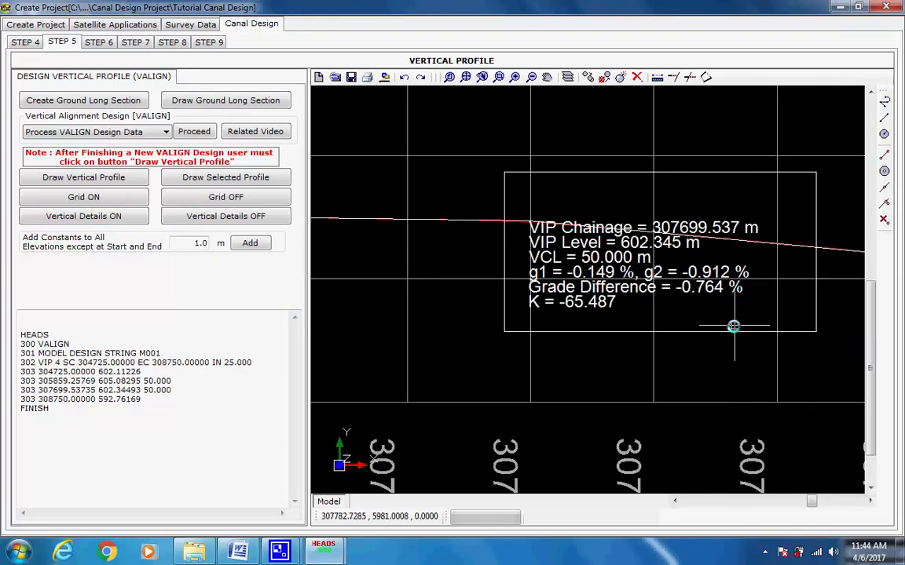
{"action": "scroll", "coordinate": [733, 329], "scroll_direction": "down", "scroll_amount": 4}
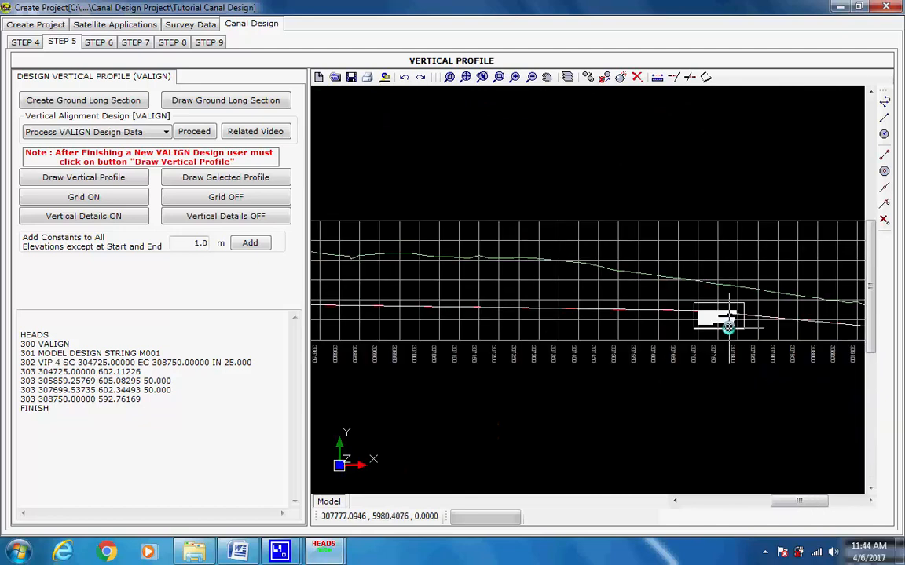
{"action": "scroll", "coordinate": [729, 329], "scroll_direction": "down", "scroll_amount": 2}
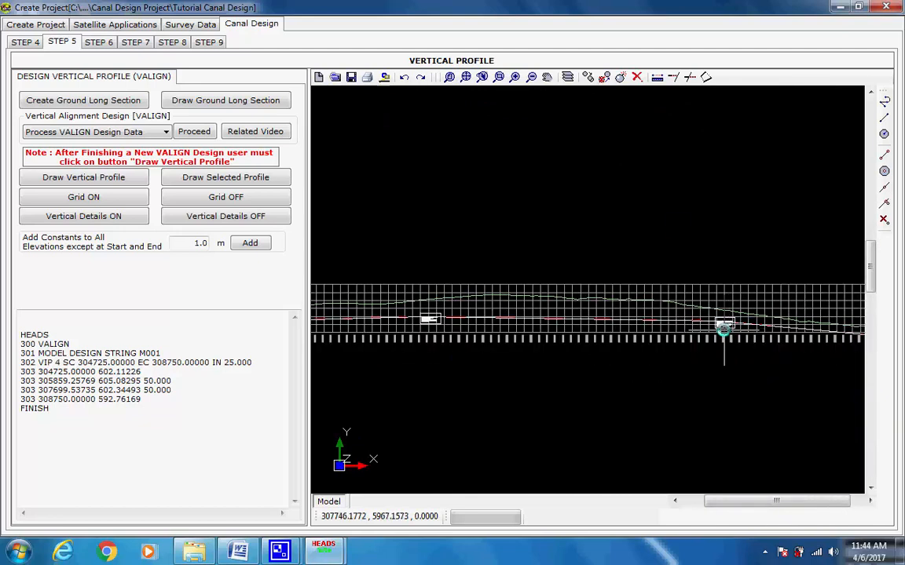
{"action": "left_click", "coordinate": [465, 77]}
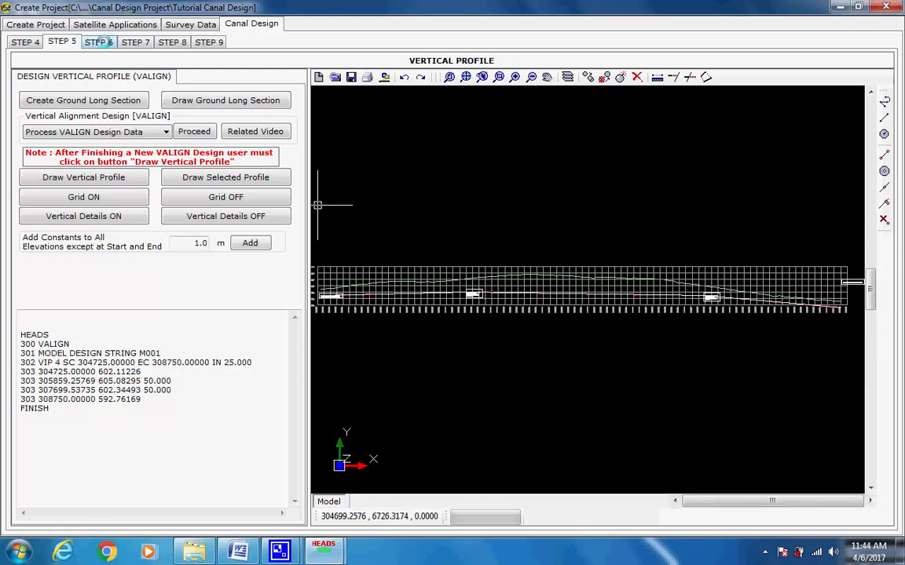
Start processing all the canal's cross section data and run the OFFSET process for the cross section strings
{"action": "left_click", "coordinate": [98, 41]}
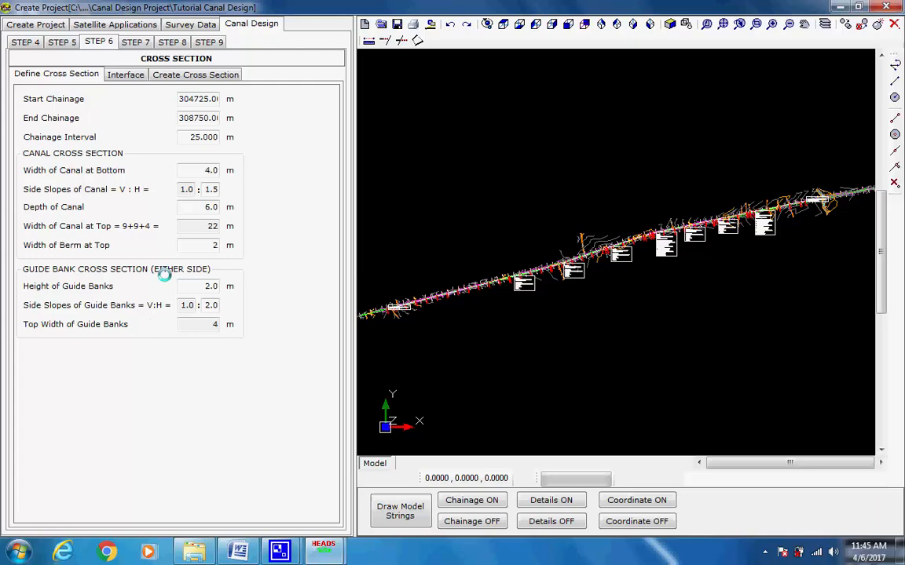
{"action": "left_click", "coordinate": [119, 74]}
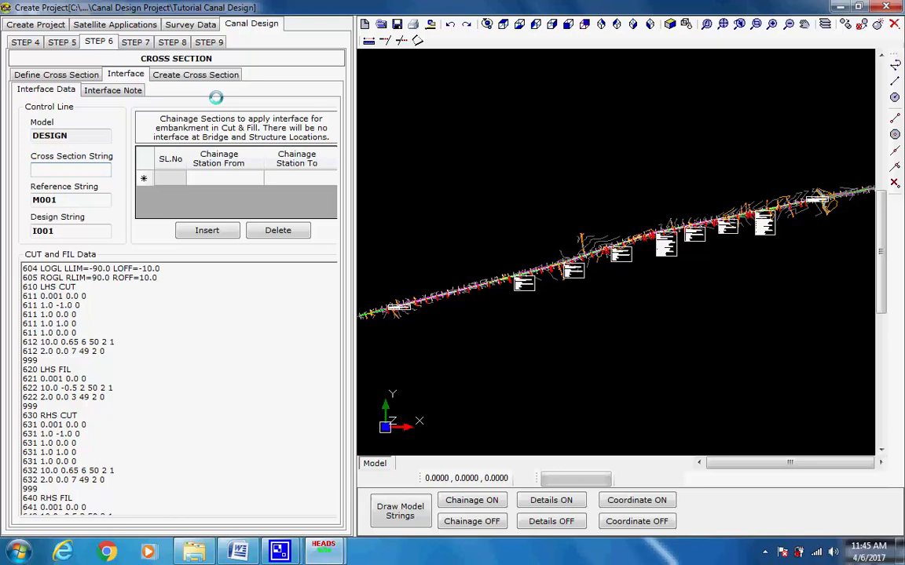
{"action": "left_click", "coordinate": [157, 75]}
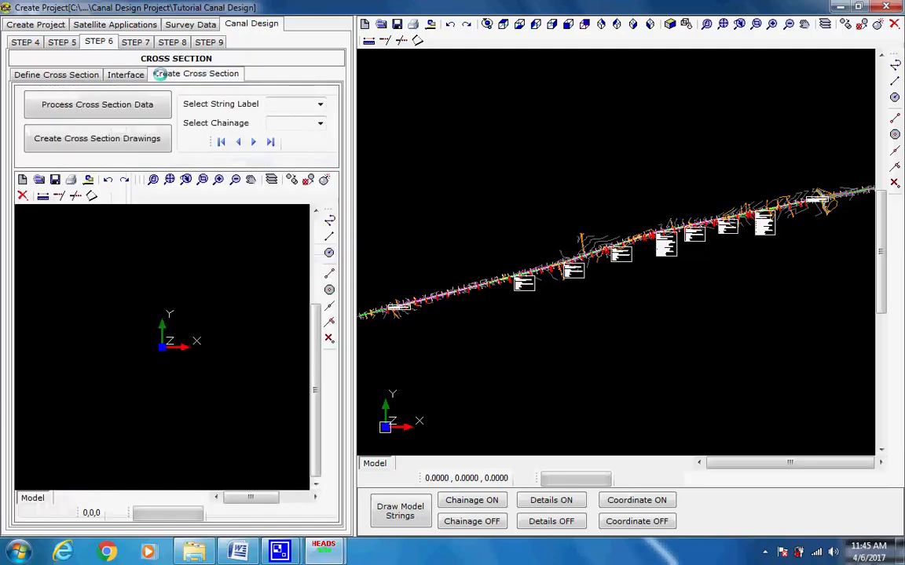
{"action": "left_click", "coordinate": [89, 103]}
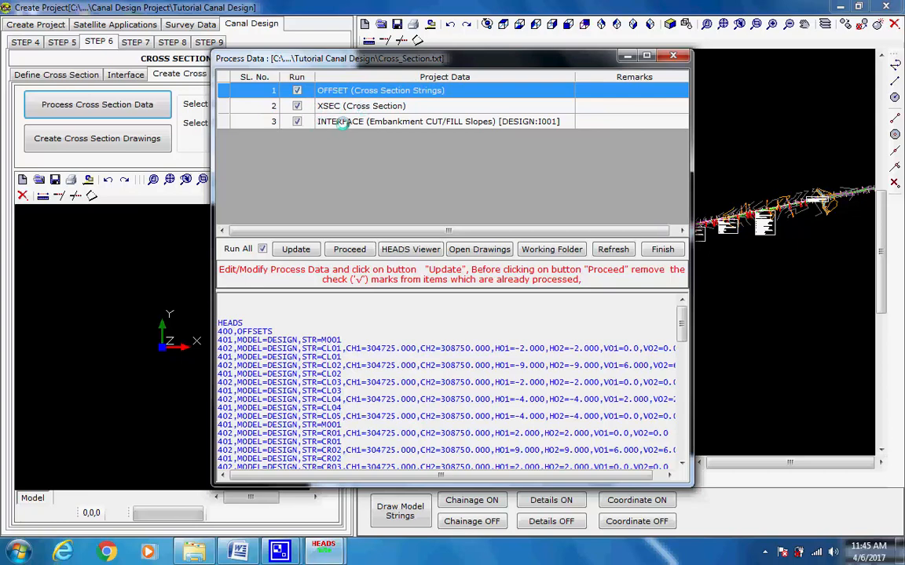
{"action": "left_click", "coordinate": [340, 249]}
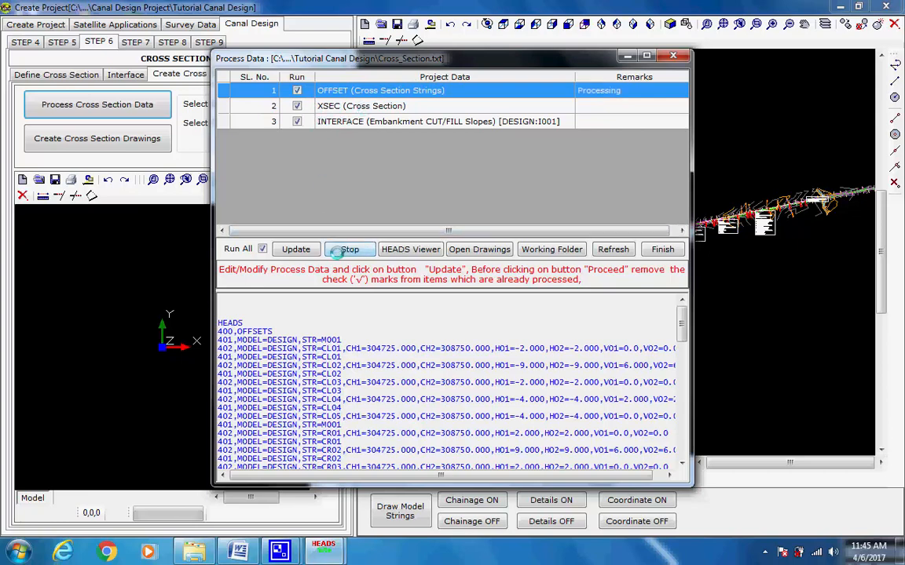
{"action": "left_click", "coordinate": [379, 196]}
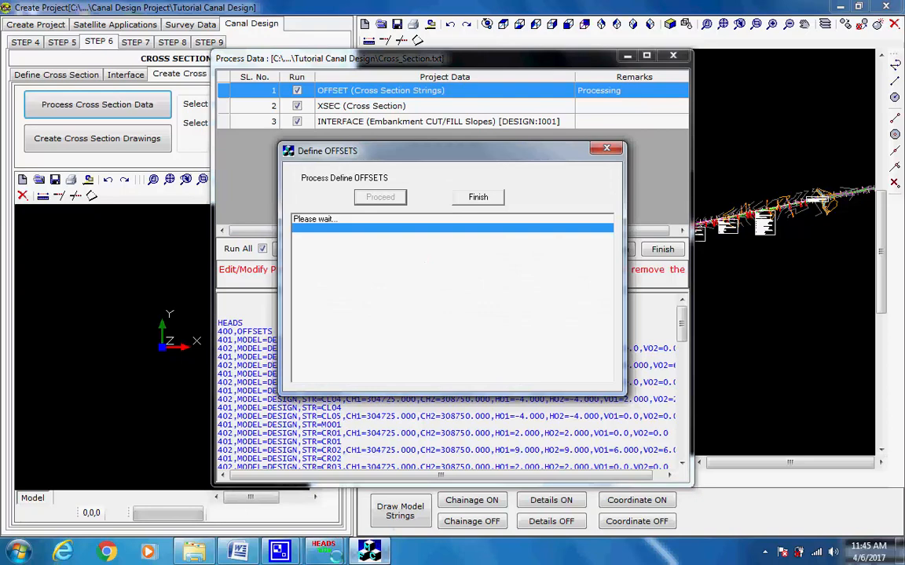
{"action": "mouse_move", "coordinate": [280, 552]}
{"action": "left_click", "coordinate": [206, 475]}
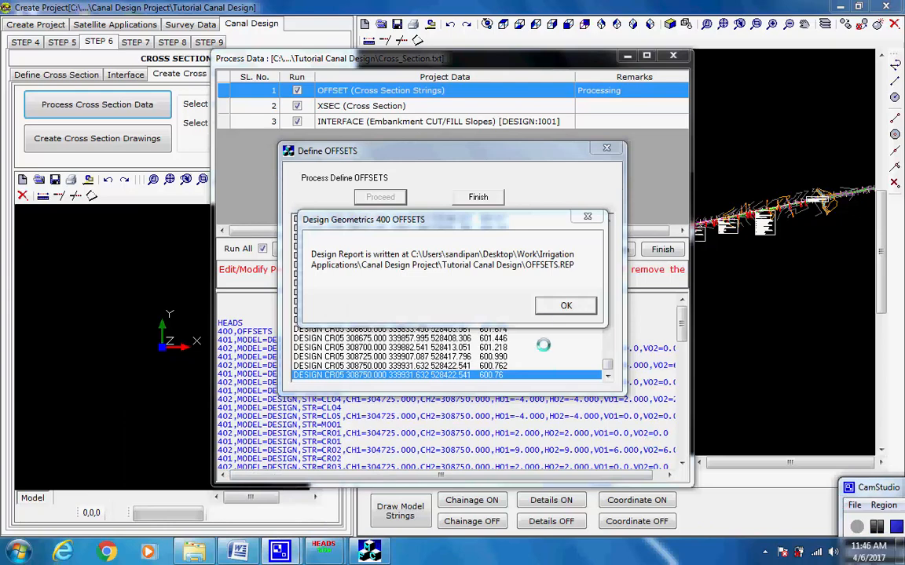
{"action": "left_click", "coordinate": [563, 305]}
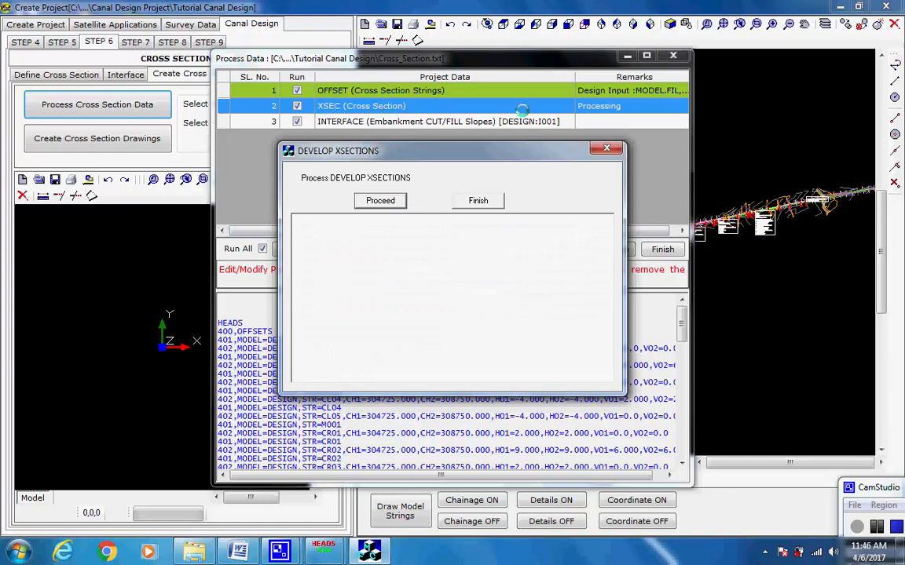
Run the XSEC process to develop the canal's cross sections
{"action": "left_click", "coordinate": [376, 200]}
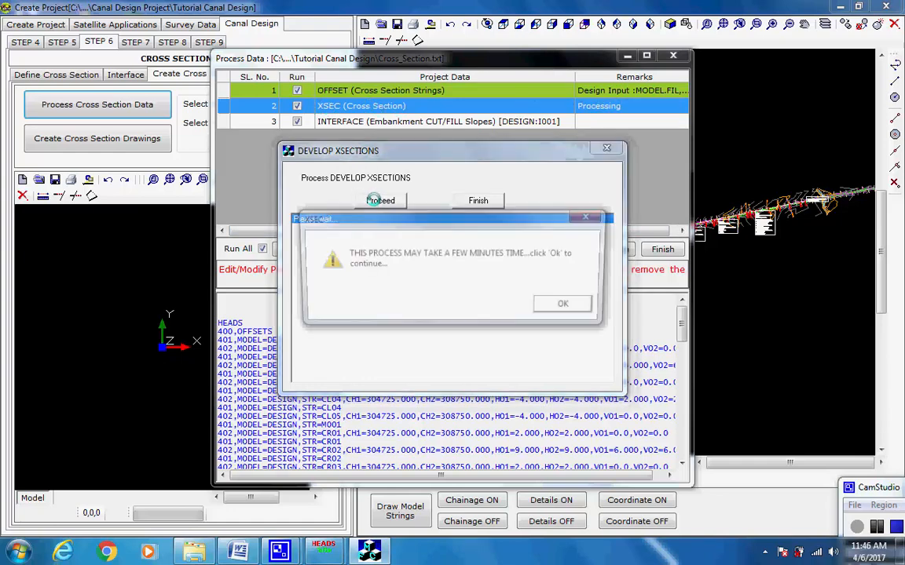
{"action": "left_click", "coordinate": [567, 306]}
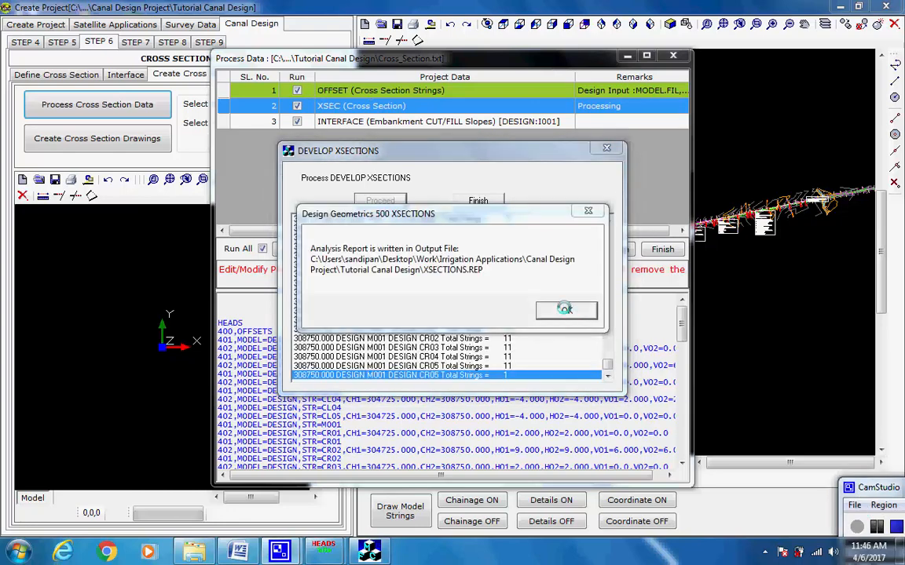
{"action": "left_click", "coordinate": [565, 309]}
{"action": "left_click", "coordinate": [481, 201]}
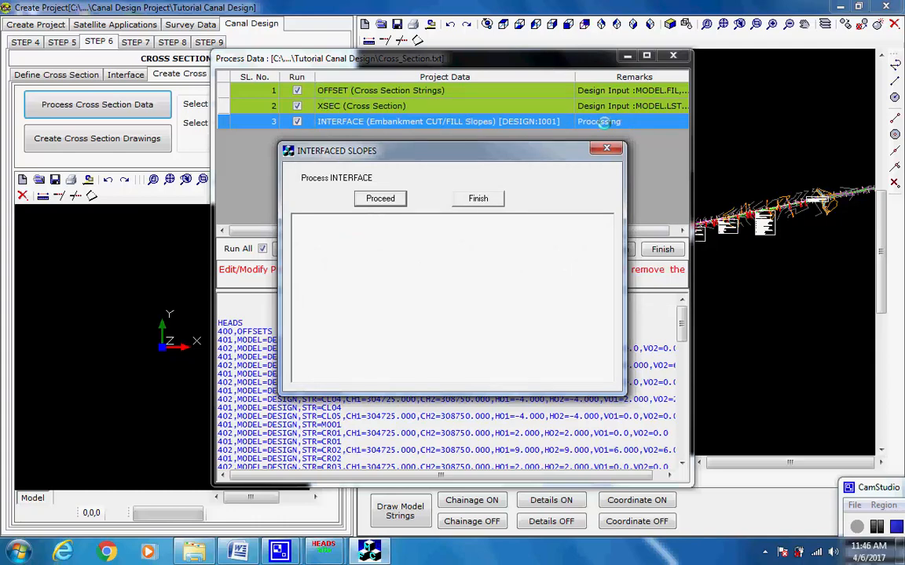
Run the INTERFACE process for the DESIGN:I001 cut/fill slopes and draw all listed DESIGN strings, CL01–CL05, CR01–CR05 and I001, in the plan
{"action": "left_click", "coordinate": [379, 198]}
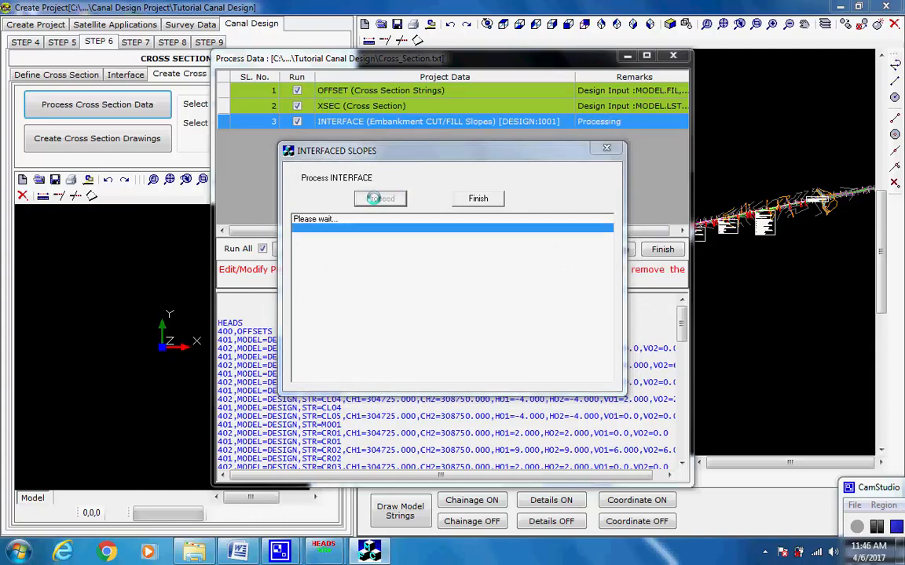
{"action": "left_click", "coordinate": [567, 306]}
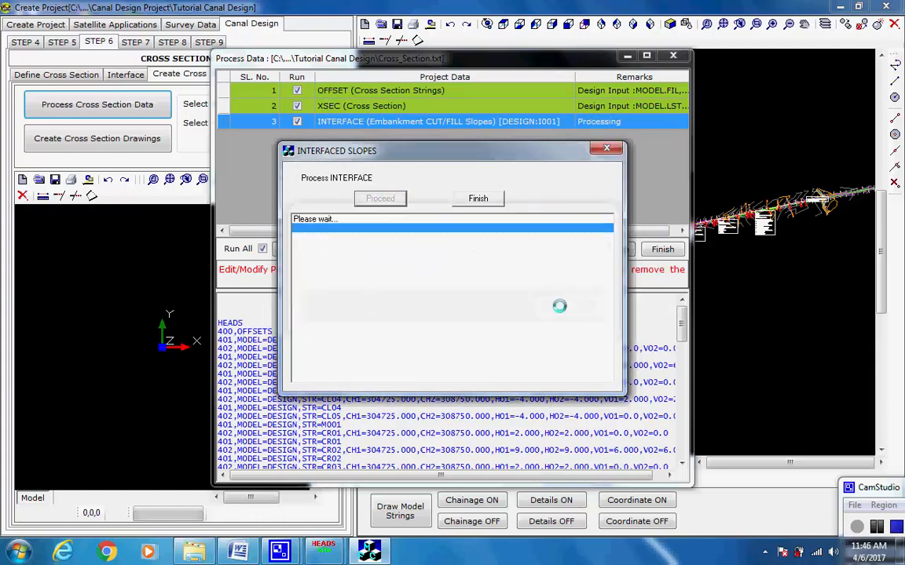
{"action": "left_click", "coordinate": [565, 308]}
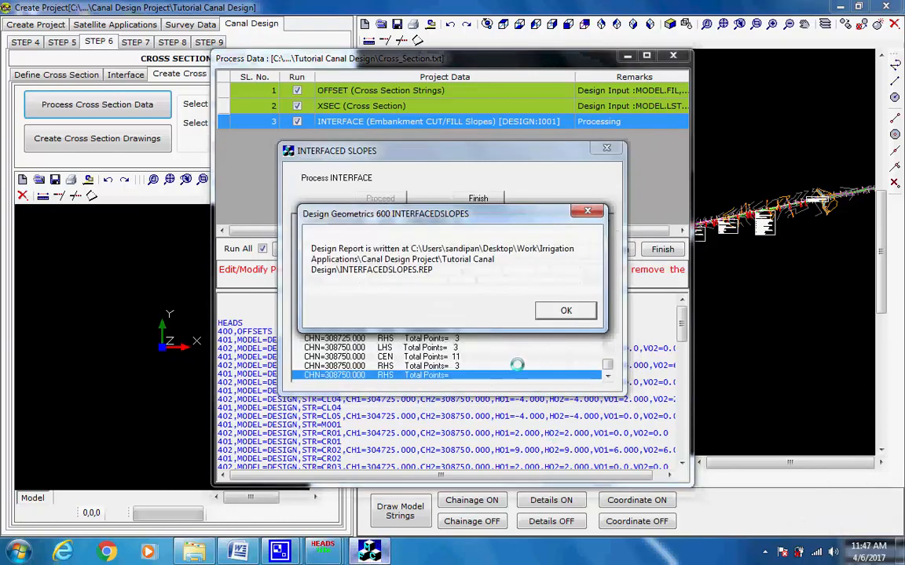
{"action": "left_click", "coordinate": [565, 310]}
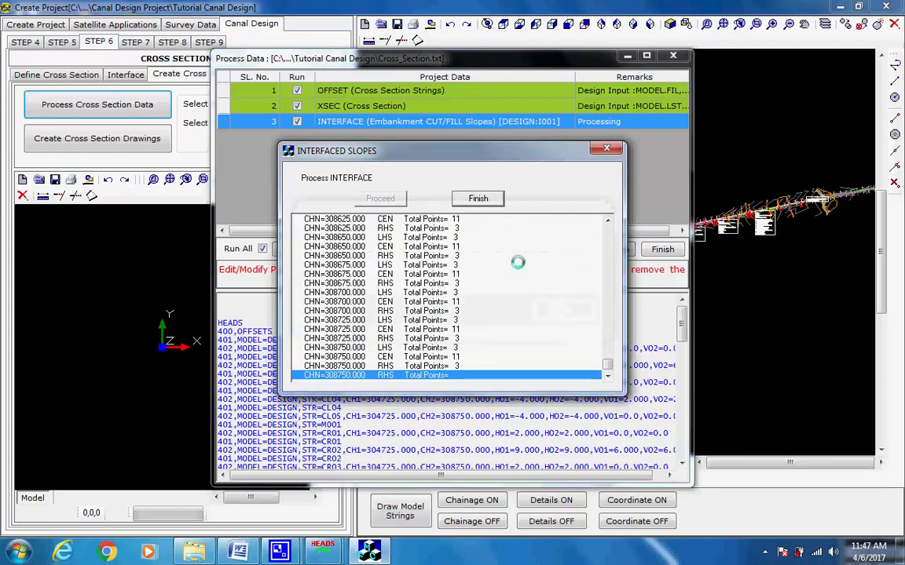
{"action": "left_click", "coordinate": [485, 200]}
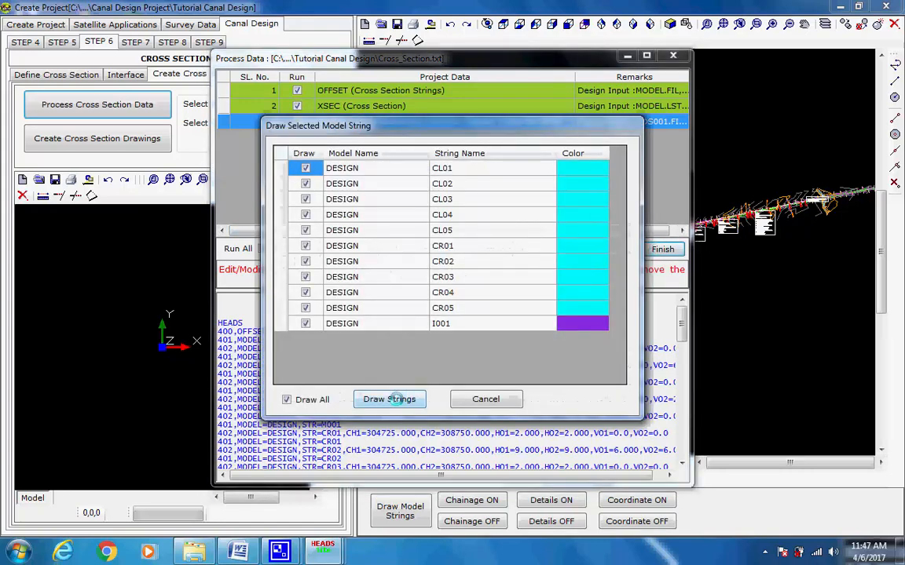
{"action": "left_click", "coordinate": [389, 398]}
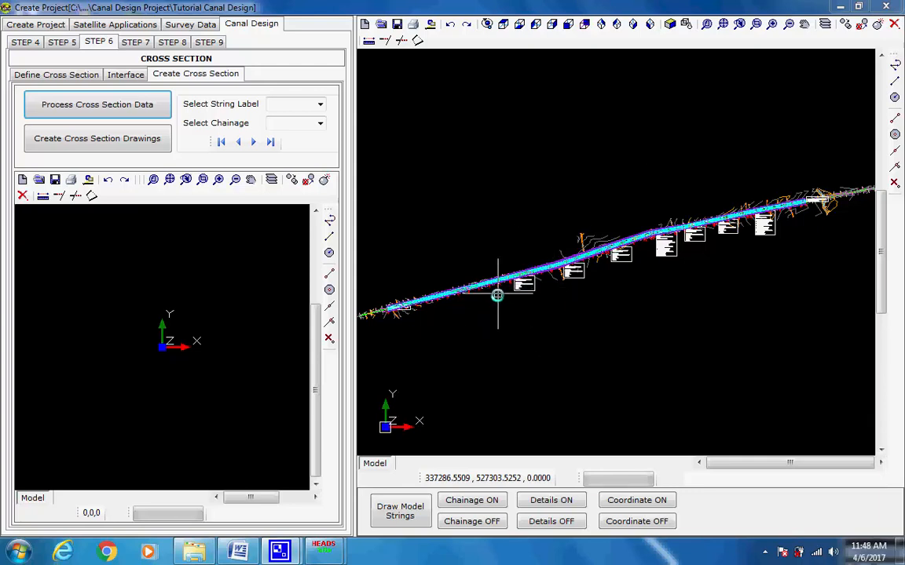
Examine the drawn canal strings and embankment slopes in the plan around the first three IP detail boxes
{"action": "scroll", "coordinate": [498, 292], "scroll_direction": "up", "scroll_amount": 5}
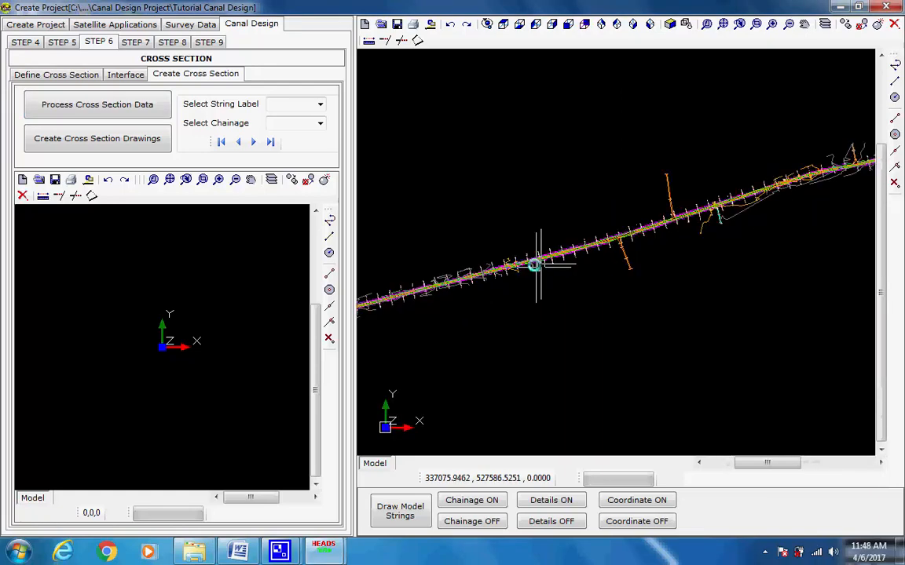
{"action": "scroll", "coordinate": [515, 258], "scroll_direction": "up", "scroll_amount": 3}
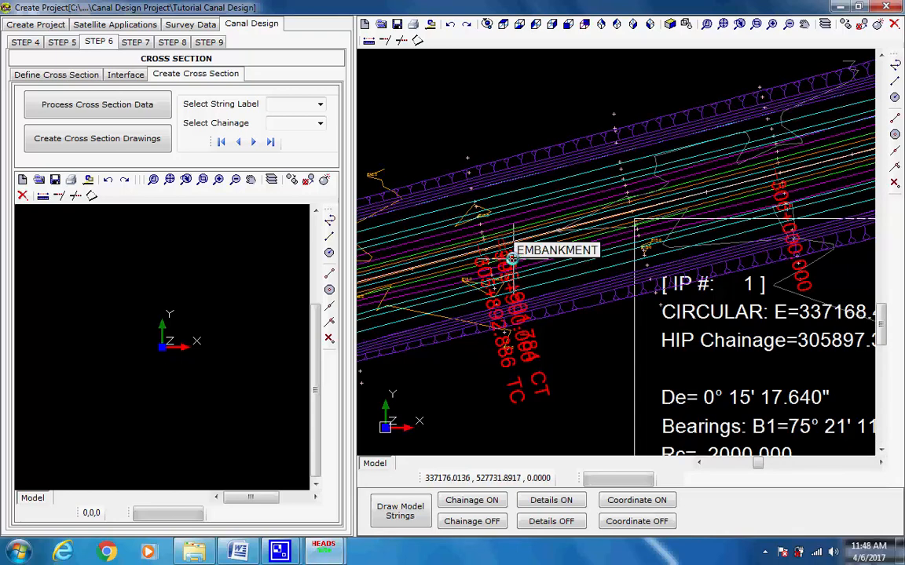
{"action": "scroll", "coordinate": [508, 264], "scroll_direction": "down", "scroll_amount": 3}
{"action": "scroll", "coordinate": [509, 264], "scroll_direction": "down", "scroll_amount": 3}
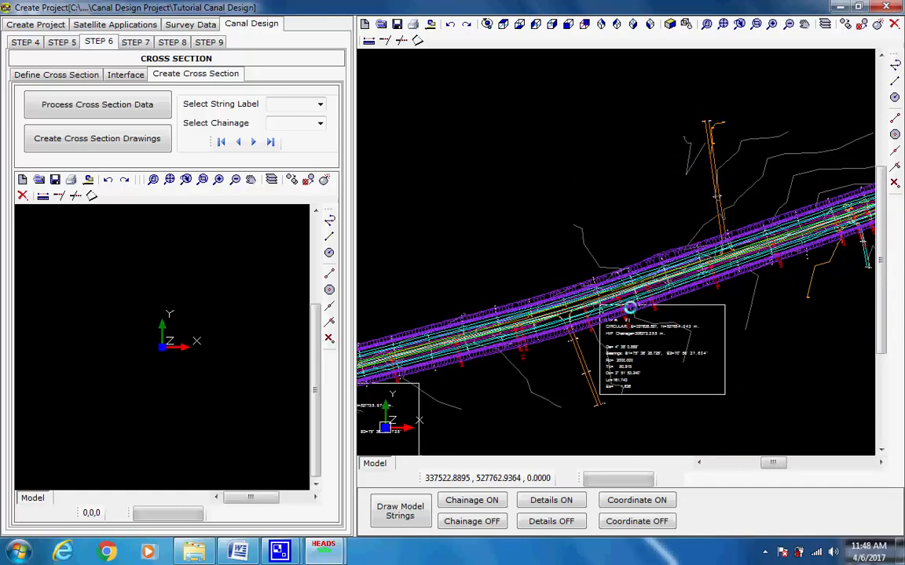
{"action": "middle_click_drag", "start_coordinate": [629, 303], "coordinate": [481, 329]}
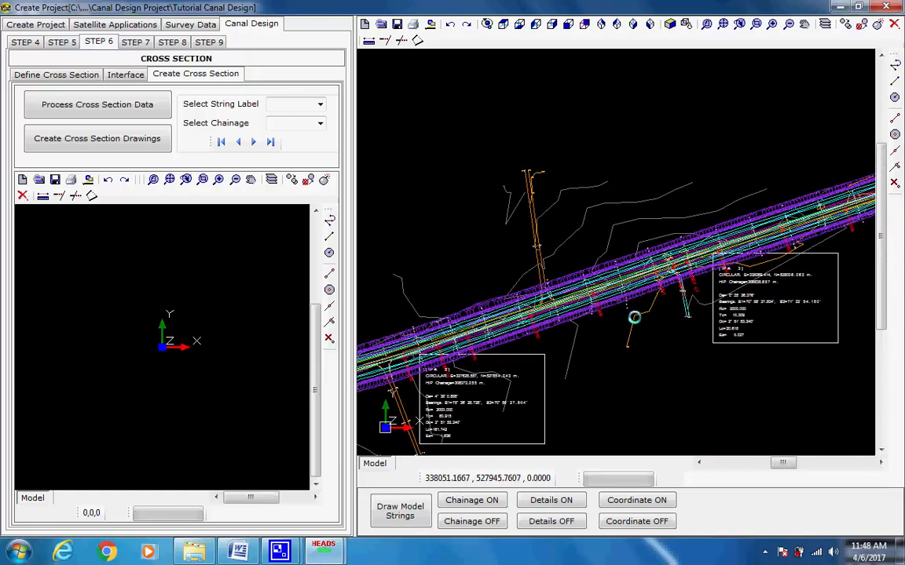
{"action": "scroll", "coordinate": [598, 328], "scroll_direction": "up", "scroll_amount": 3}
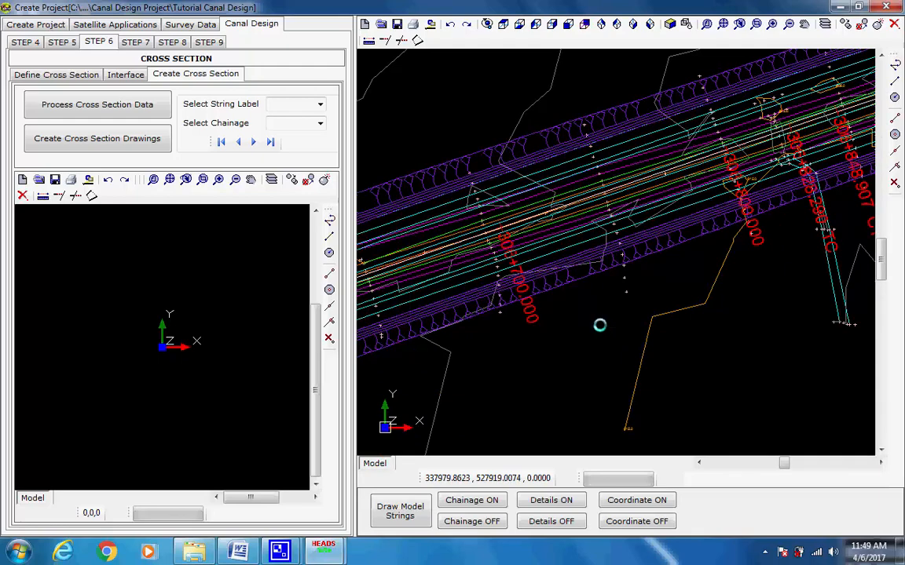
{"action": "scroll", "coordinate": [599, 325], "scroll_direction": "up", "scroll_amount": 2}
{"action": "scroll", "coordinate": [600, 325], "scroll_direction": "down", "scroll_amount": 4}
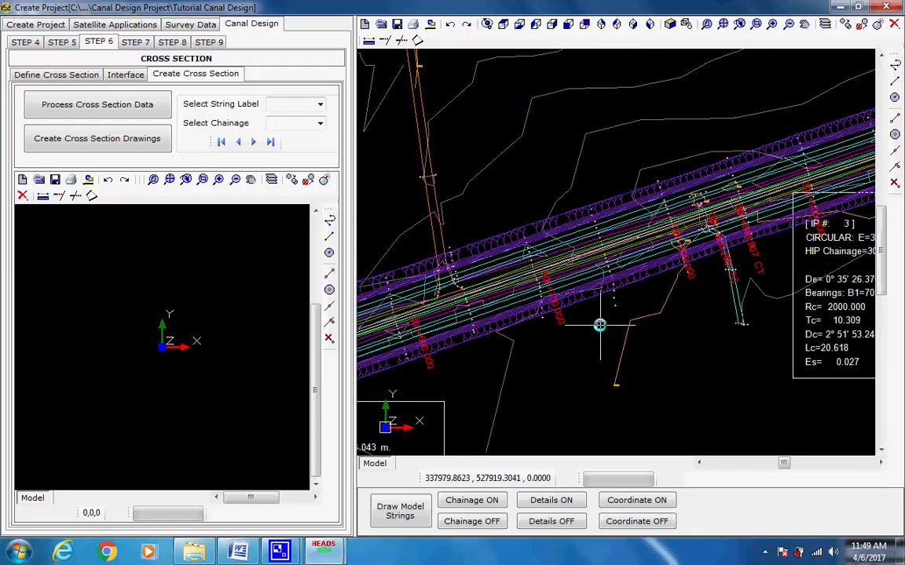
{"action": "scroll", "coordinate": [596, 318], "scroll_direction": "down", "scroll_amount": 2}
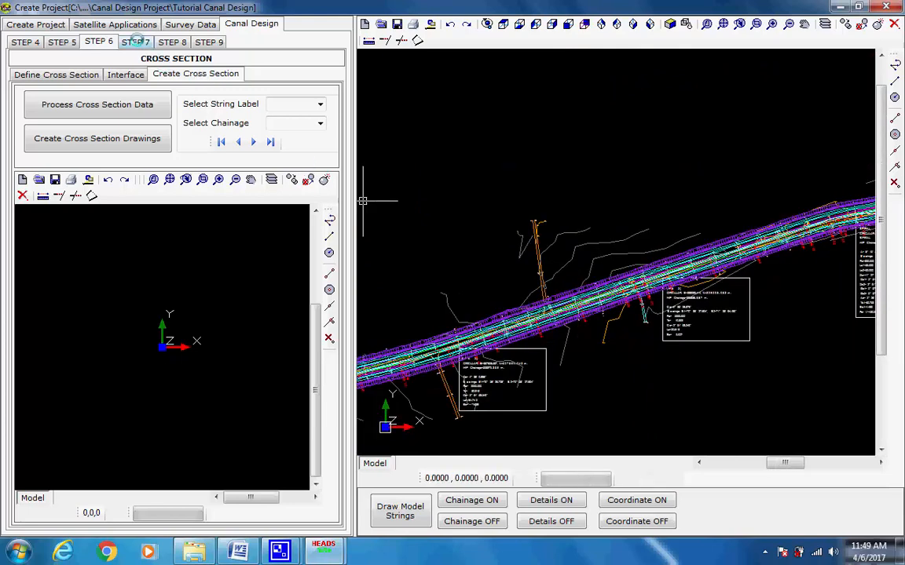
Process the VOLUME data for earthwork and mass haul from chainage 304725 to 308750, using the interface results as input
{"action": "left_click", "coordinate": [135, 42]}
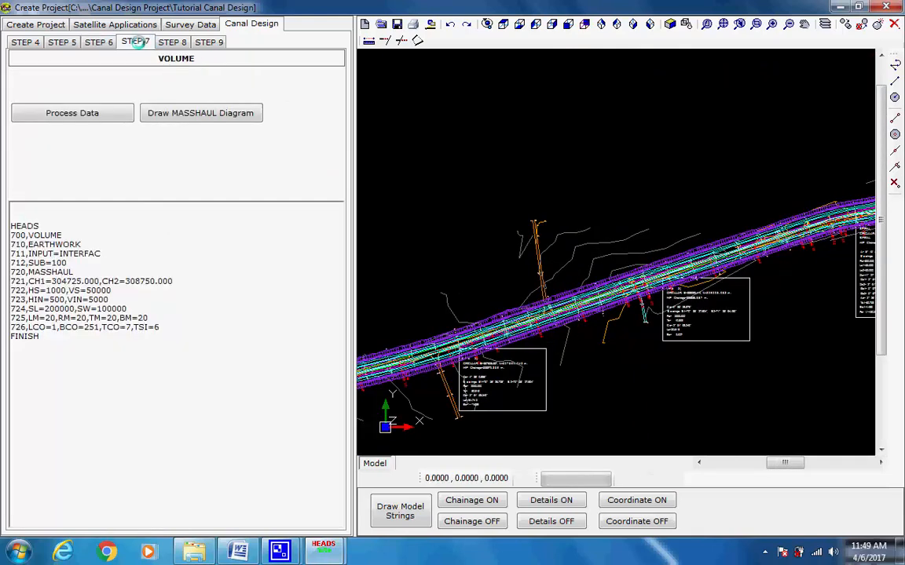
{"action": "left_click", "coordinate": [74, 113]}
{"action": "double_click", "coordinate": [69, 244]}
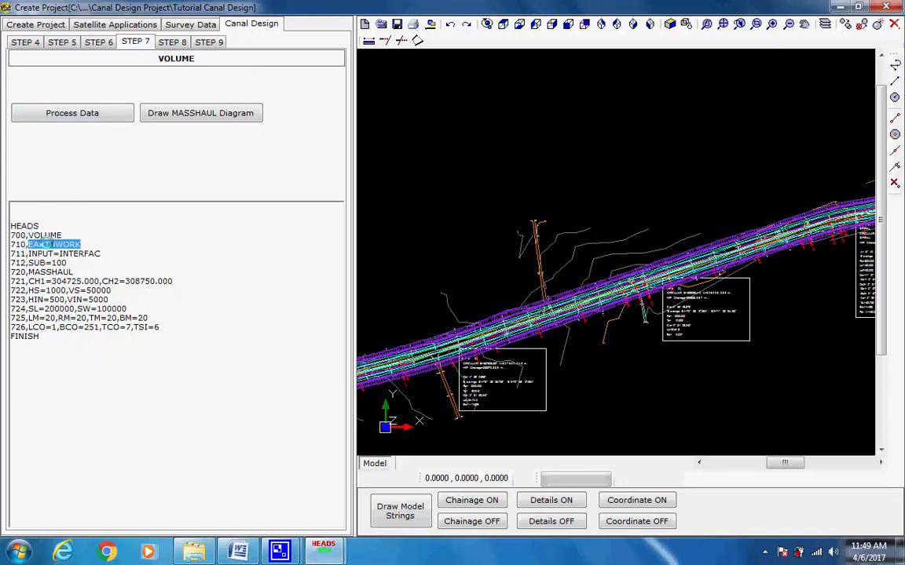
{"action": "left_click", "coordinate": [91, 243]}
{"action": "left_click", "coordinate": [60, 112]}
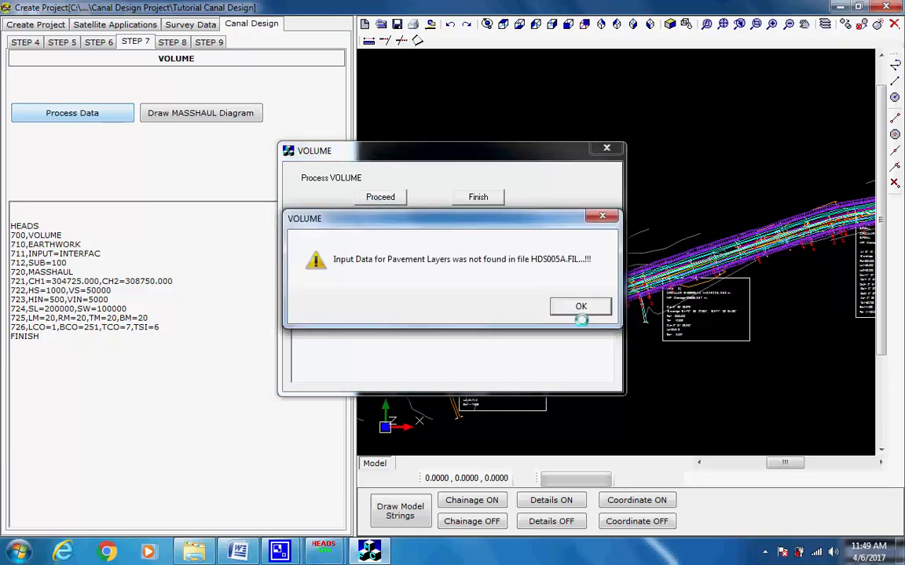
{"action": "left_click", "coordinate": [578, 307]}
{"action": "left_click", "coordinate": [571, 307]}
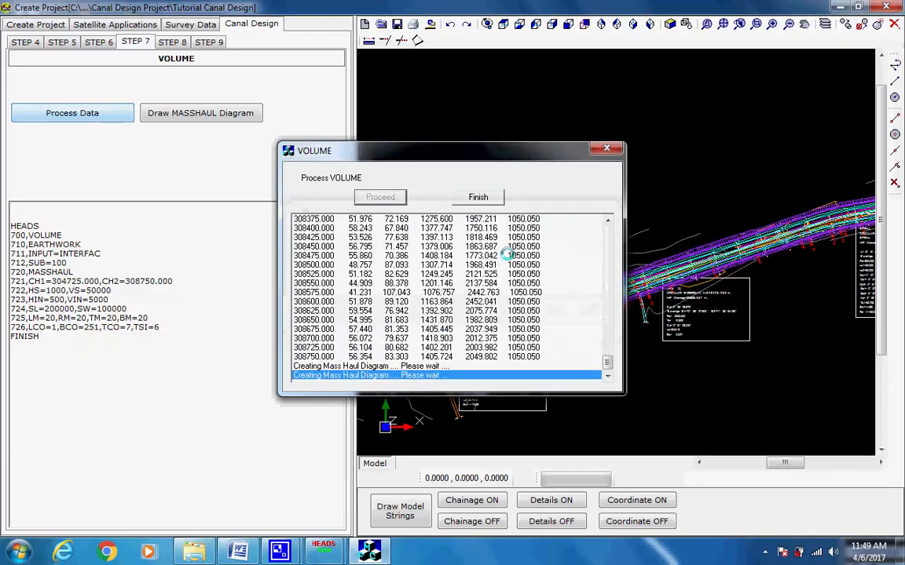
{"action": "left_click", "coordinate": [480, 197]}
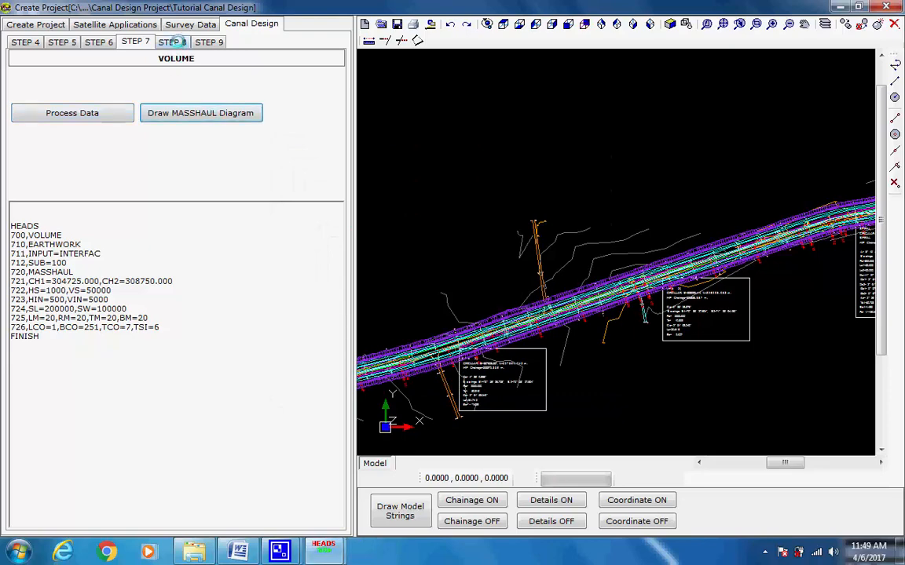
Create the horizontal alignment schematic drawing for DESIGN string M001 on a 594 × 420 sheet at horizontal scale 2000
{"action": "left_click", "coordinate": [172, 42]}
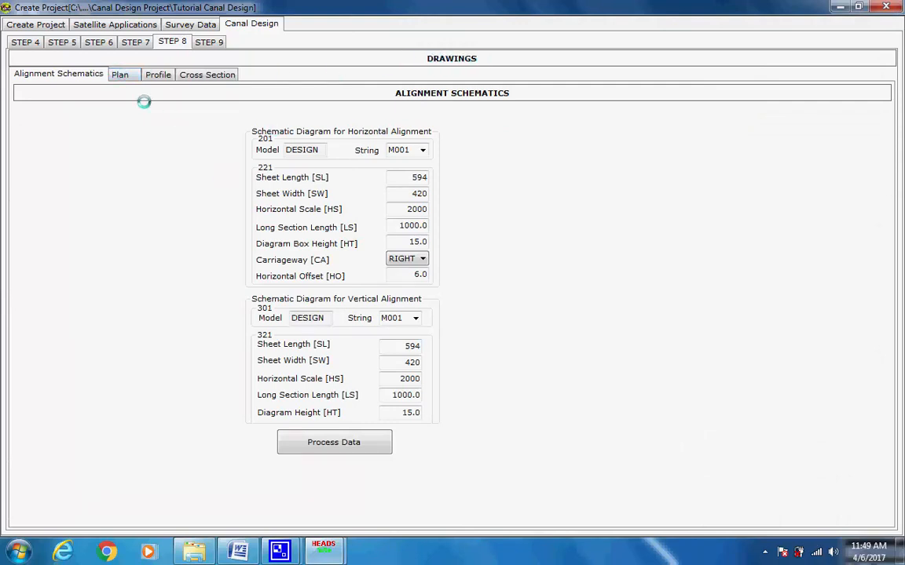
{"action": "left_click", "coordinate": [309, 441]}
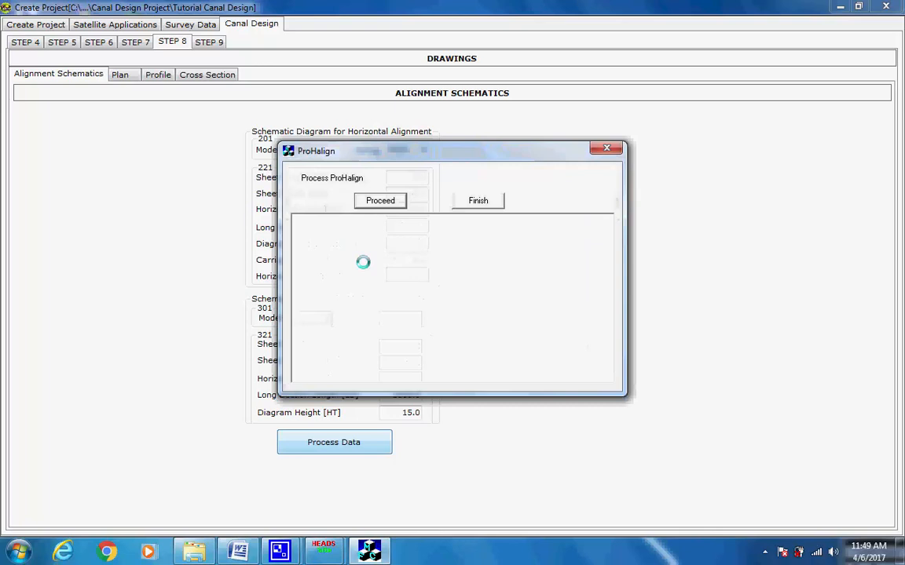
{"action": "left_click", "coordinate": [376, 201]}
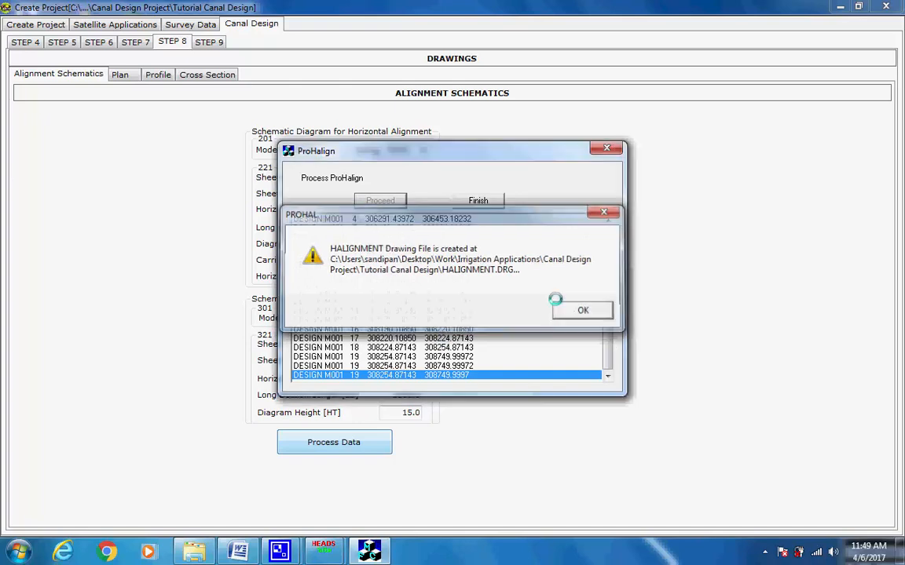
{"action": "left_click", "coordinate": [559, 304]}
{"action": "left_click", "coordinate": [479, 200]}
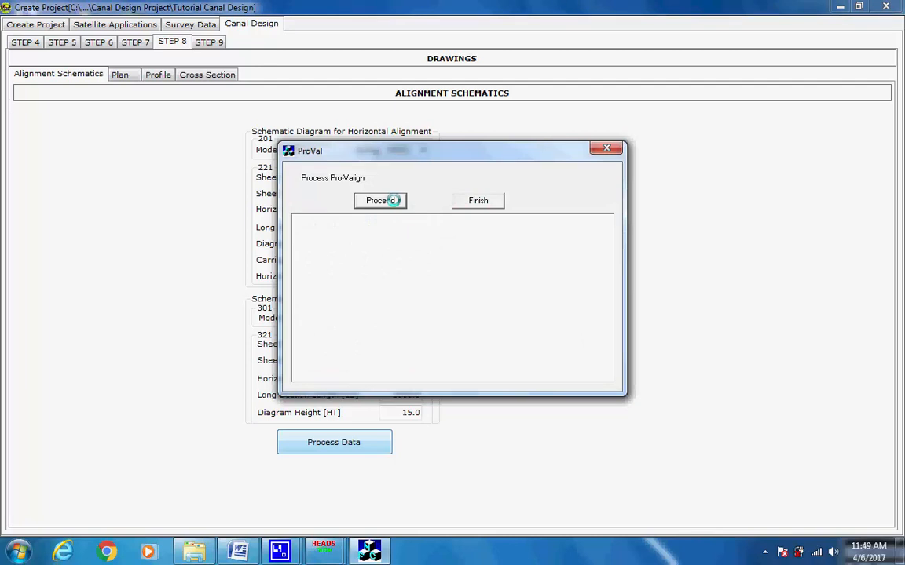
Create the vertical alignment schematic drawing for DESIGN string M001 on a 594 × 420 sheet at horizontal scale 2000
{"action": "left_click", "coordinate": [392, 200]}
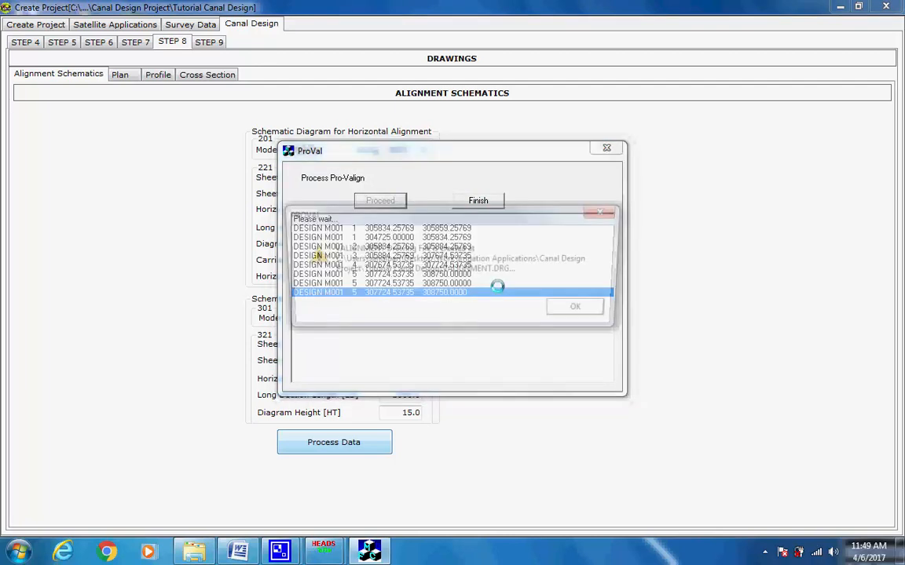
{"action": "left_click", "coordinate": [570, 310]}
{"action": "left_click", "coordinate": [479, 201]}
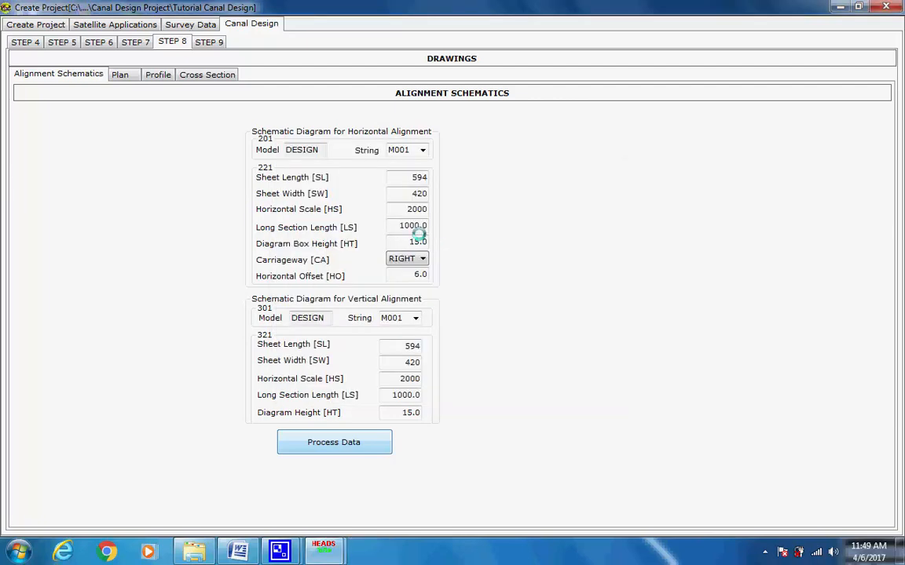
Create the plan drawing of the DESIGN model strings with grid interval 200 and M001 chainage interval 100
{"action": "left_click", "coordinate": [121, 76]}
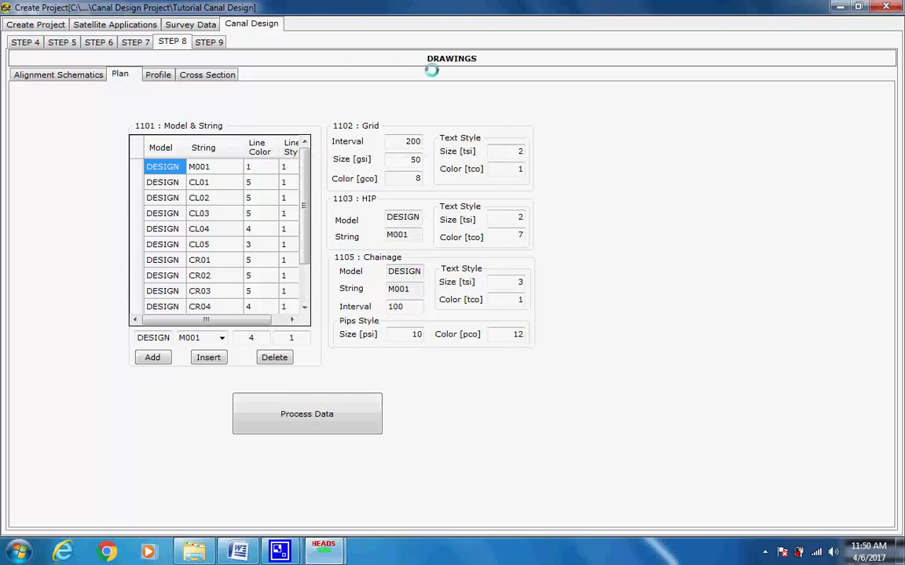
{"action": "left_click", "coordinate": [306, 415]}
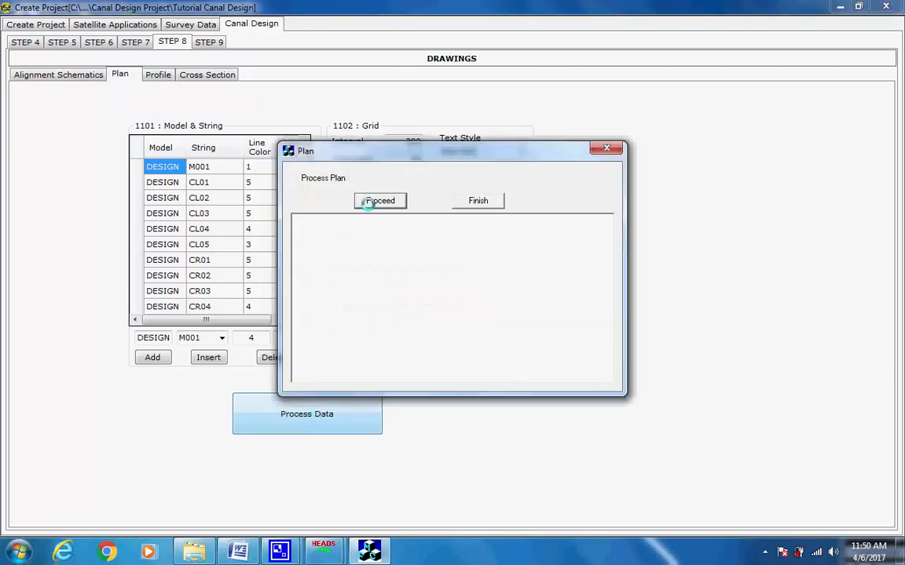
{"action": "left_click", "coordinate": [374, 201]}
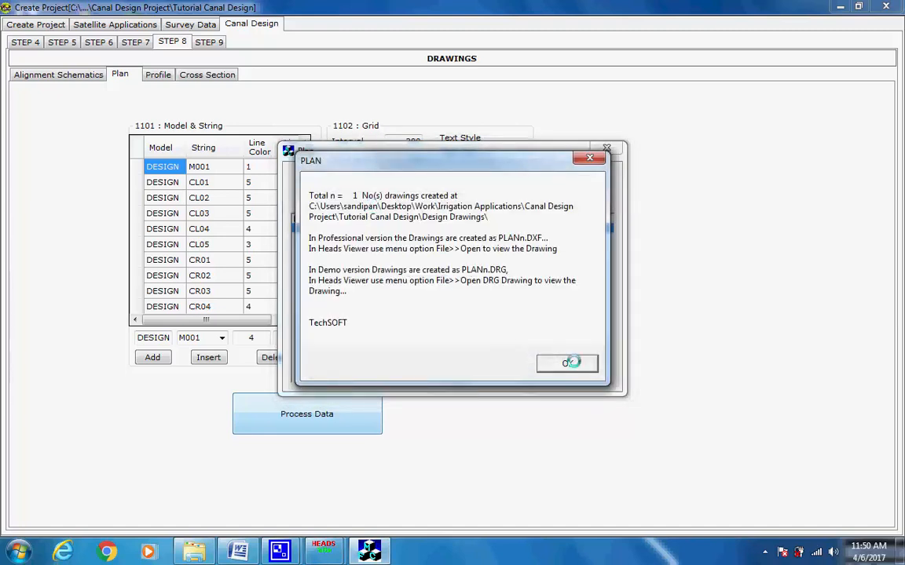
{"action": "left_click", "coordinate": [567, 362]}
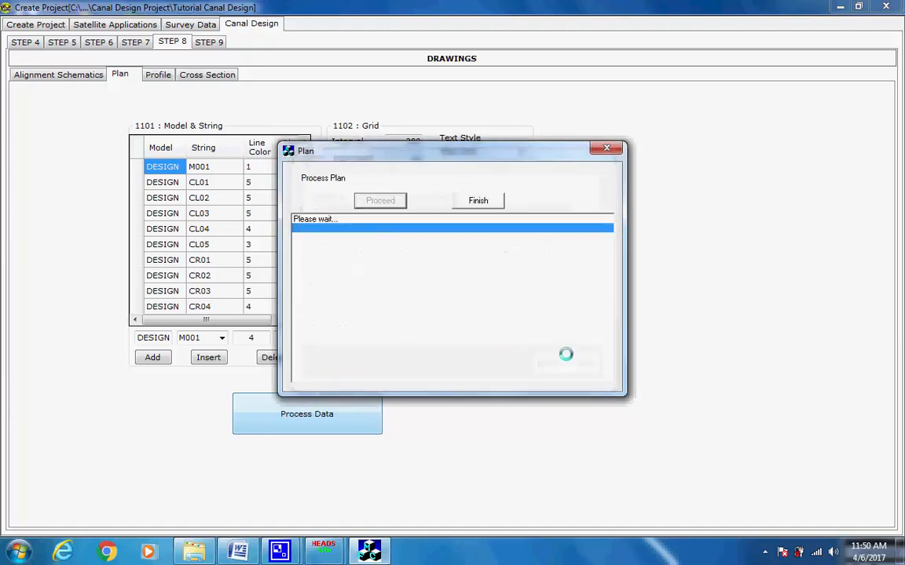
{"action": "left_click", "coordinate": [477, 201]}
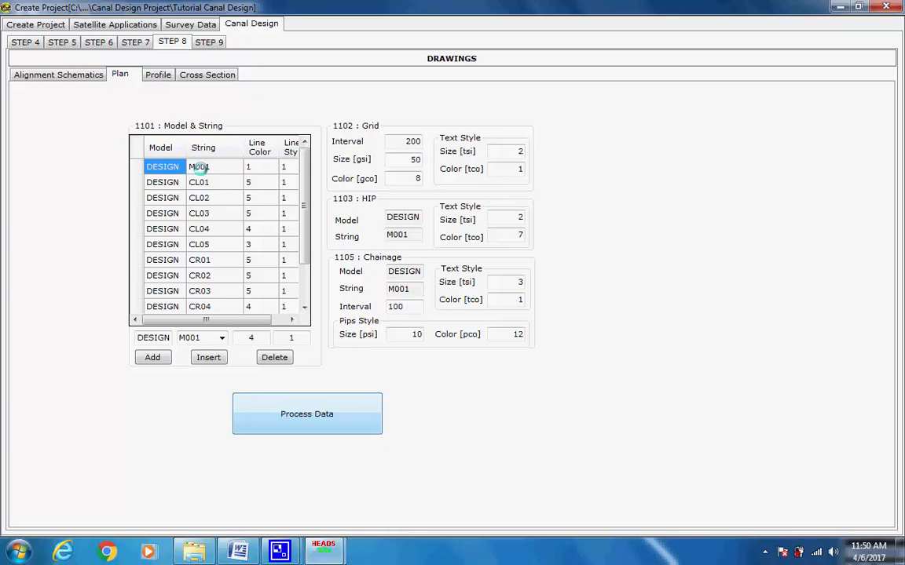
Create the profile drawing for strings M001 and E001 from chainage 304725 to 308750, at horizontal scale 2000 and vertical scale 200
{"action": "left_click", "coordinate": [158, 74]}
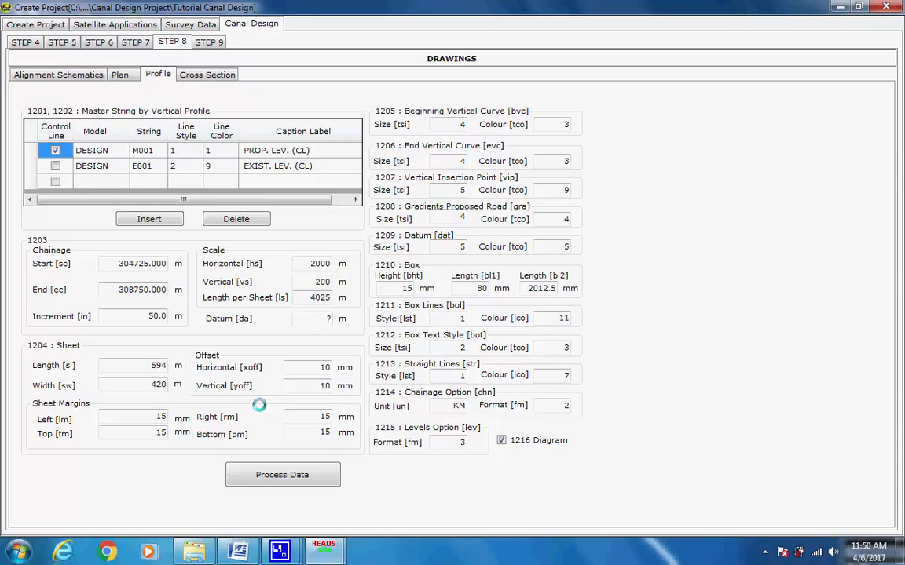
{"action": "left_click", "coordinate": [262, 475]}
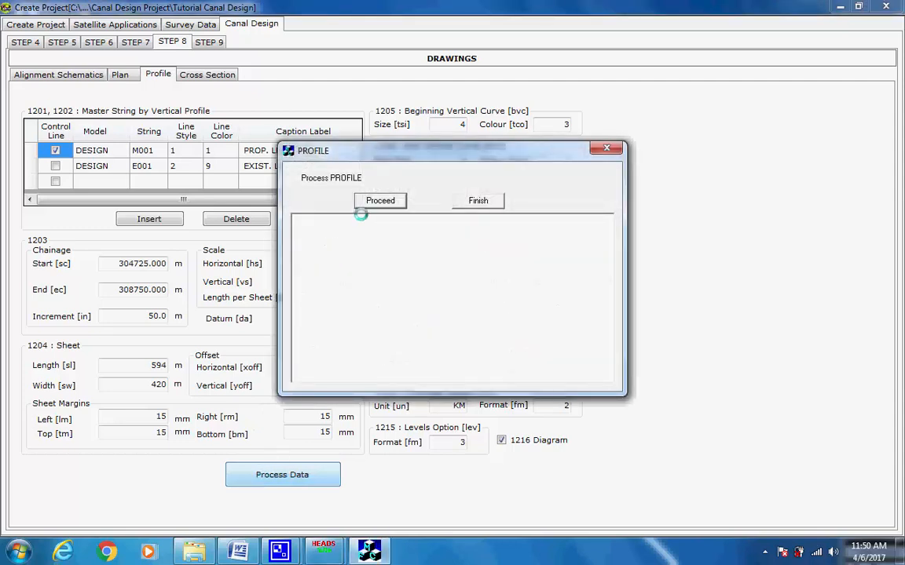
{"action": "left_click", "coordinate": [375, 201]}
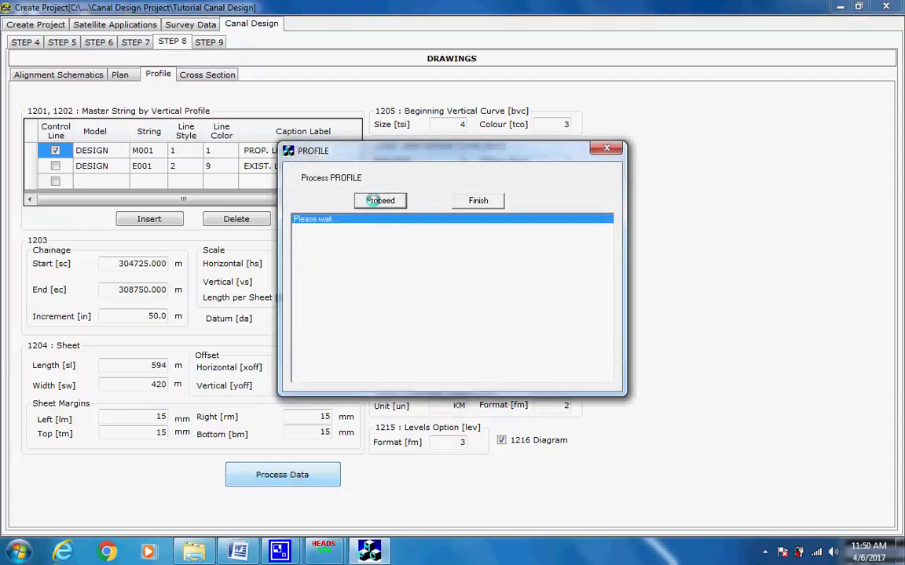
{"action": "left_click", "coordinate": [506, 306]}
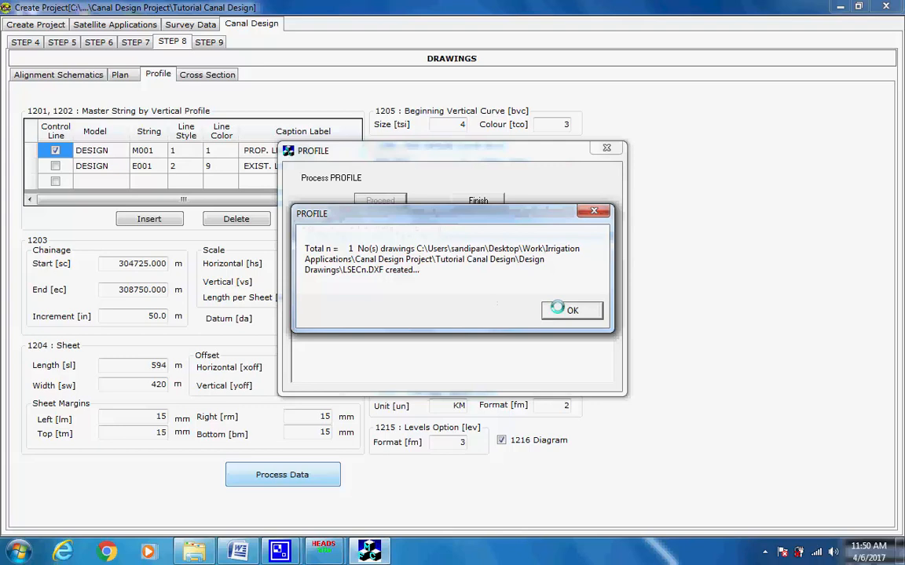
{"action": "left_click", "coordinate": [570, 309]}
{"action": "left_click", "coordinate": [481, 201]}
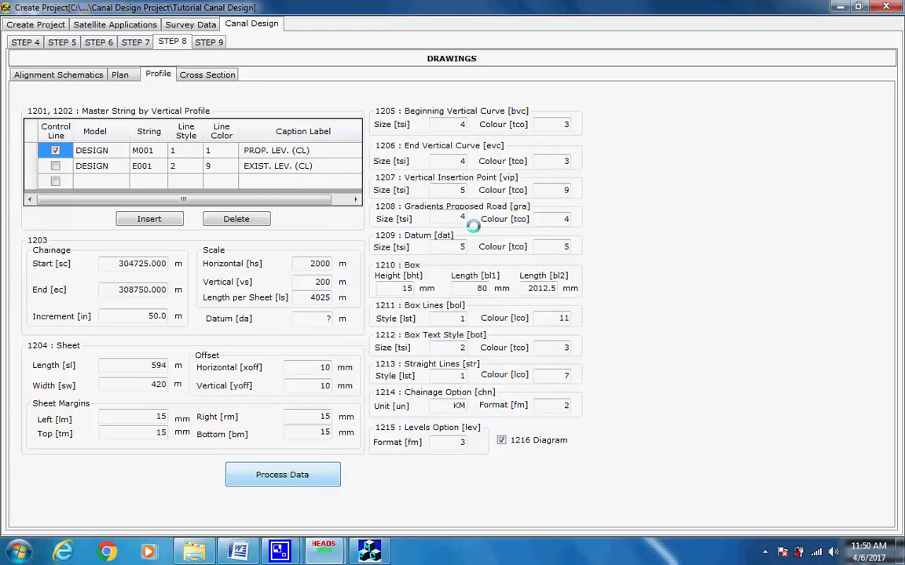
Create the cross section drawings from INTERFACE data for chainage 304725 to 308750 at 50 m increments, with both scales at 300
{"action": "left_click", "coordinate": [209, 74]}
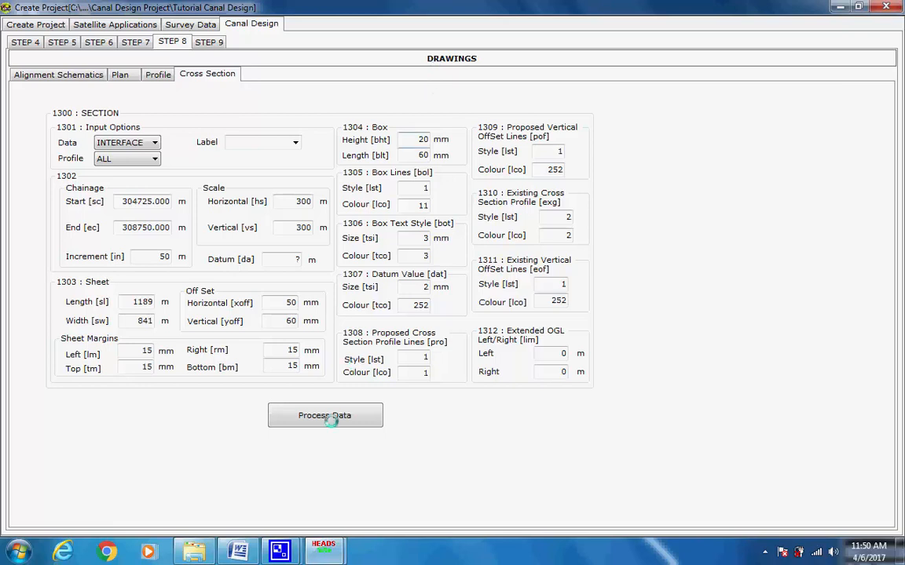
{"action": "left_click", "coordinate": [305, 416]}
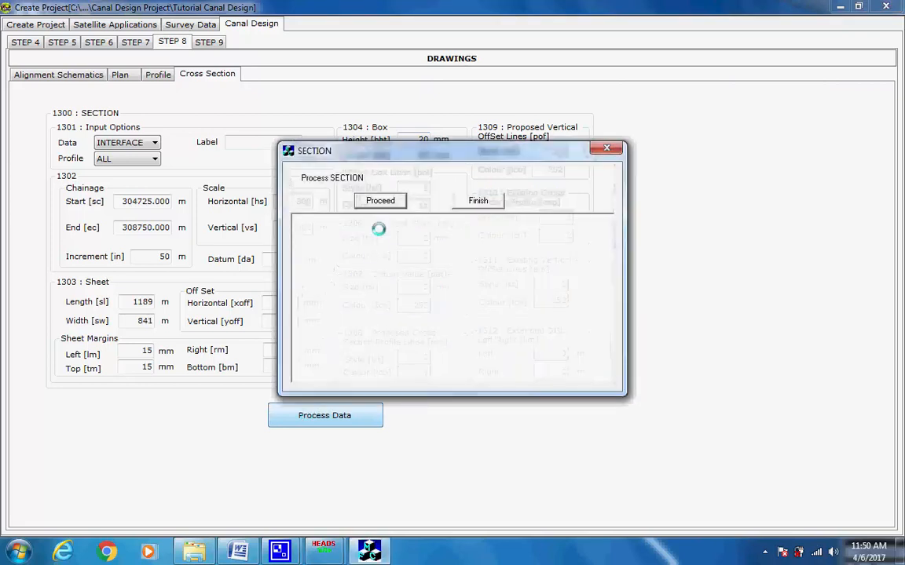
{"action": "left_click", "coordinate": [375, 200]}
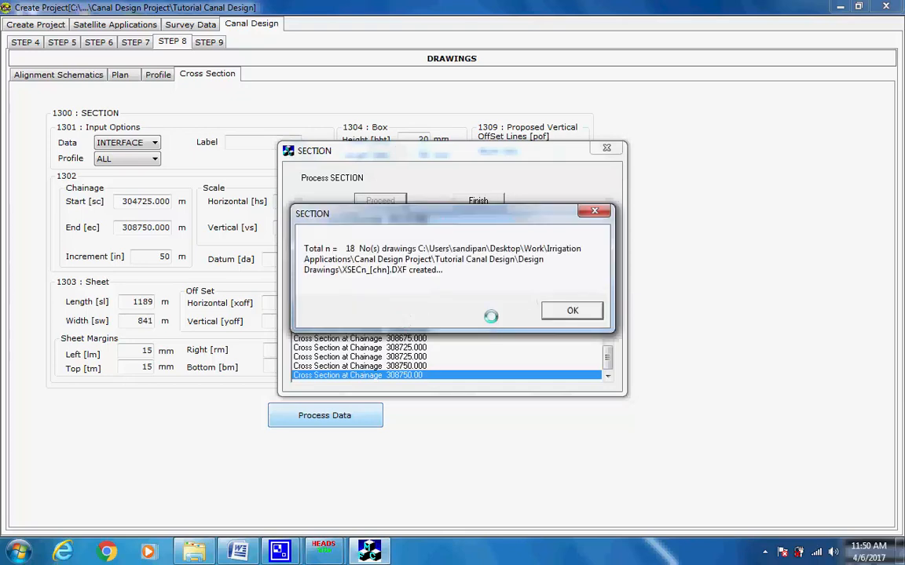
{"action": "left_click", "coordinate": [552, 308]}
{"action": "left_click", "coordinate": [479, 200]}
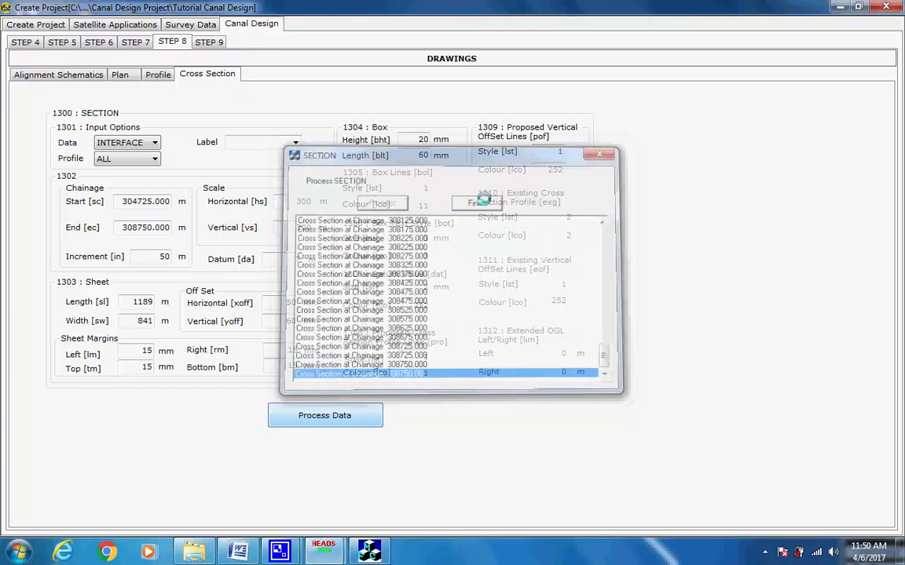
Create the project data file for the canal design in the final data processing stage
{"action": "left_click", "coordinate": [209, 42]}
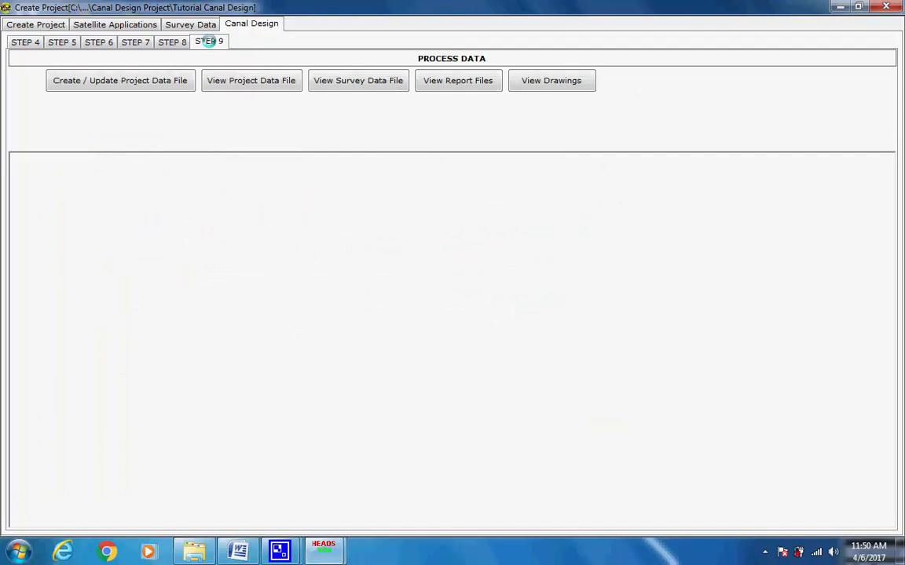
{"action": "left_click", "coordinate": [130, 81]}
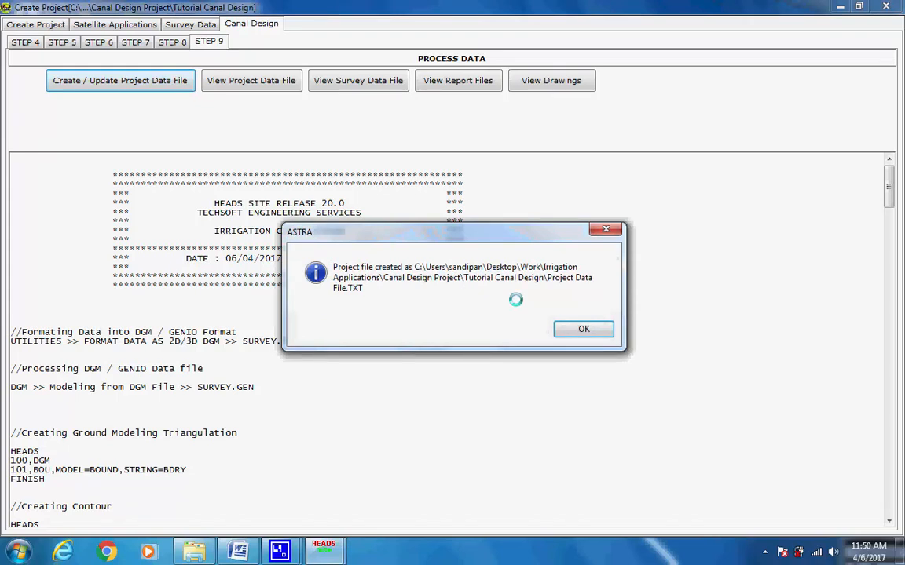
{"action": "left_click", "coordinate": [577, 329]}
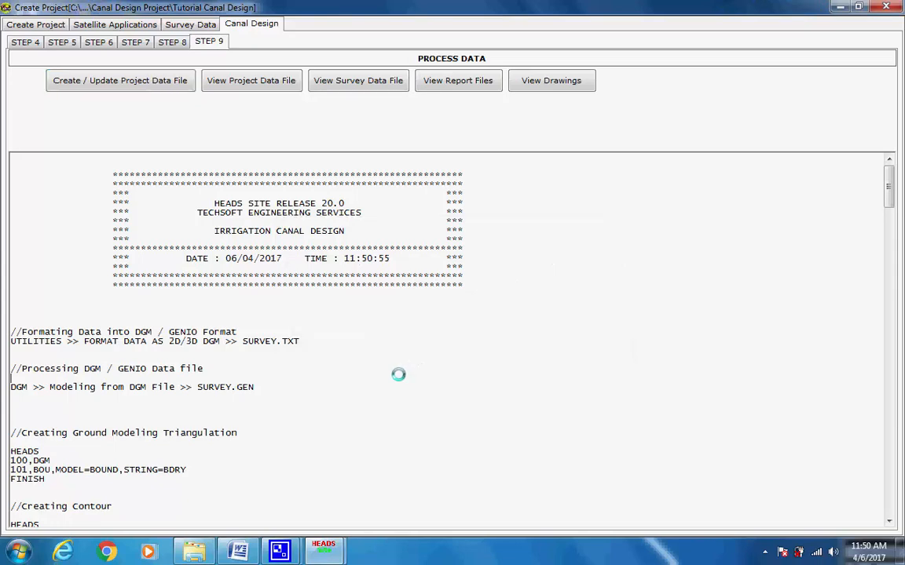
Examine the project data file from the alignment data through offsets, cross sections, interface and volume to the drawing commands
{"action": "scroll", "coordinate": [396, 373], "scroll_direction": "down", "scroll_amount": 8}
{"action": "scroll", "coordinate": [354, 363], "scroll_direction": "down", "scroll_amount": 9}
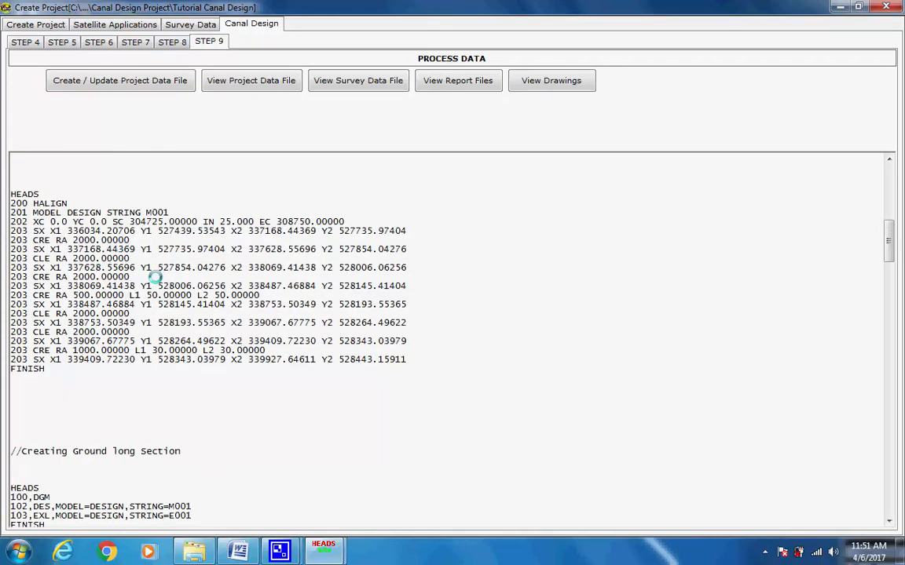
{"action": "scroll", "coordinate": [238, 406], "scroll_direction": "down", "scroll_amount": 10}
{"action": "scroll", "coordinate": [238, 406], "scroll_direction": "down", "scroll_amount": 5}
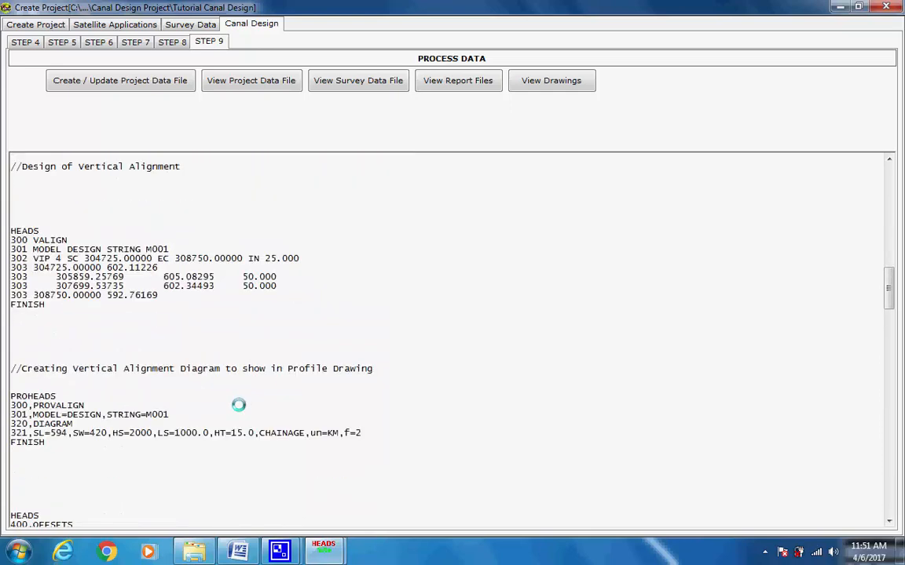
{"action": "scroll", "coordinate": [240, 404], "scroll_direction": "down", "scroll_amount": 6}
{"action": "scroll", "coordinate": [240, 405], "scroll_direction": "down", "scroll_amount": 6}
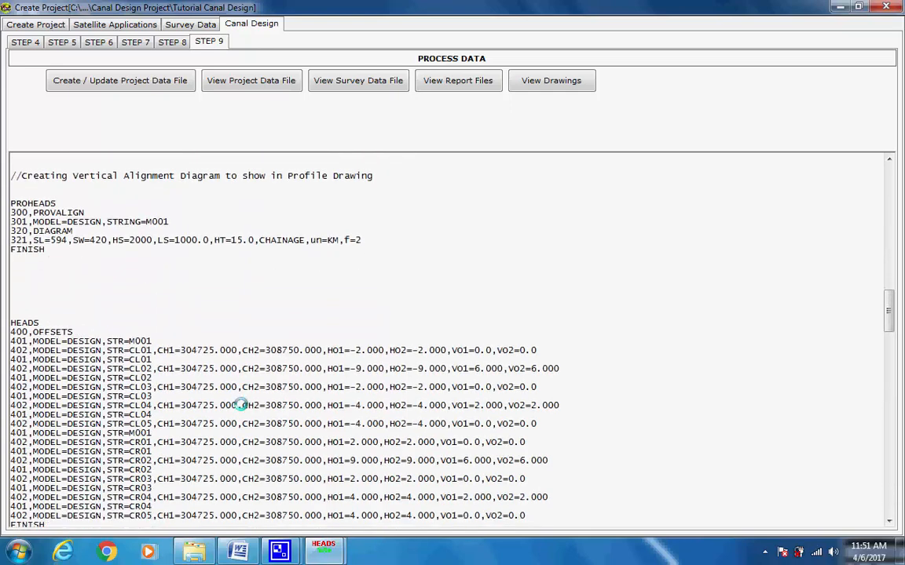
{"action": "scroll", "coordinate": [241, 405], "scroll_direction": "down", "scroll_amount": 6}
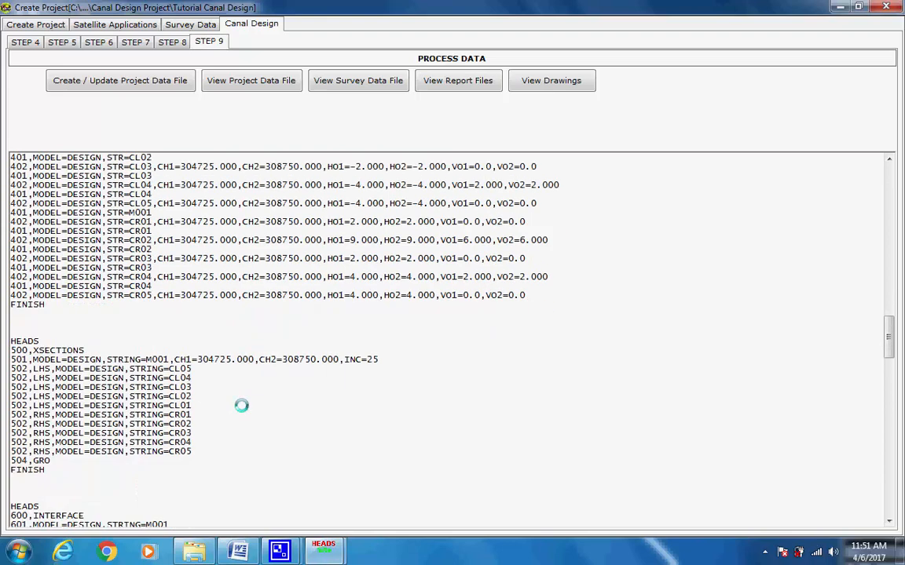
{"action": "scroll", "coordinate": [248, 394], "scroll_direction": "down", "scroll_amount": 11}
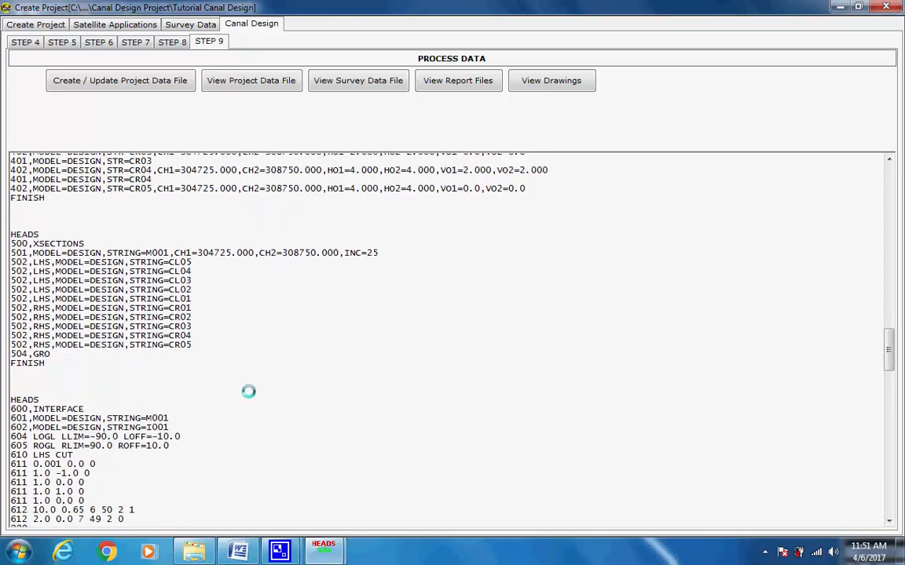
{"action": "scroll", "coordinate": [247, 394], "scroll_direction": "down", "scroll_amount": 14}
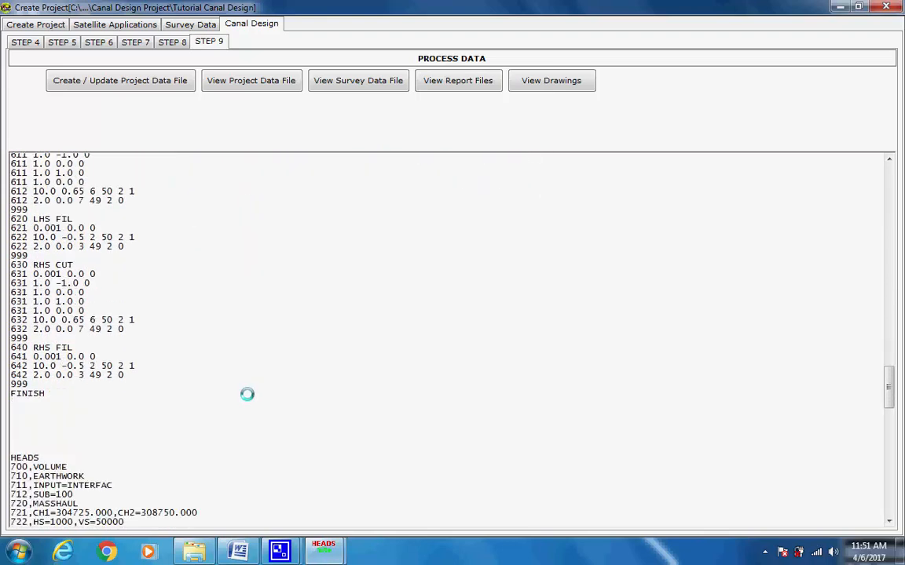
{"action": "scroll", "coordinate": [247, 394], "scroll_direction": "down", "scroll_amount": 5}
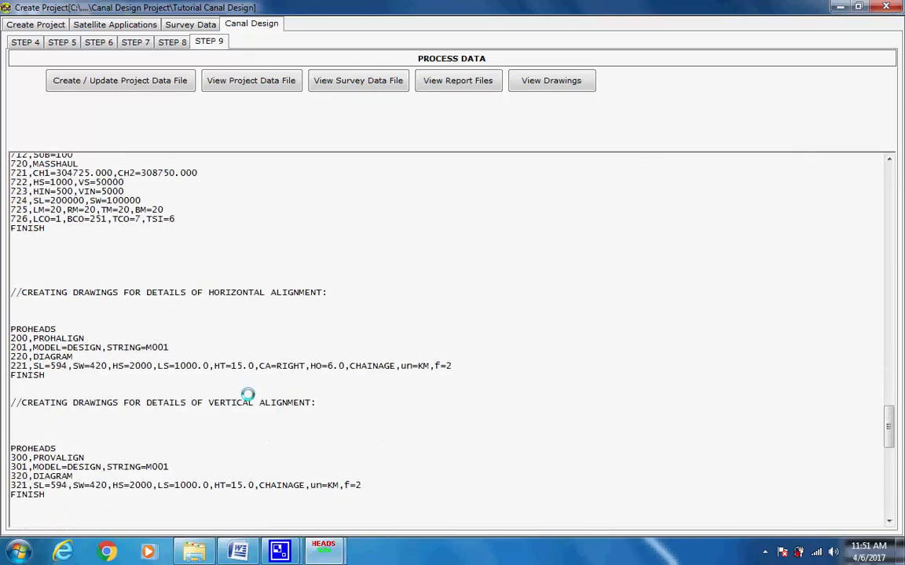
{"action": "scroll", "coordinate": [248, 394], "scroll_direction": "down", "scroll_amount": 4}
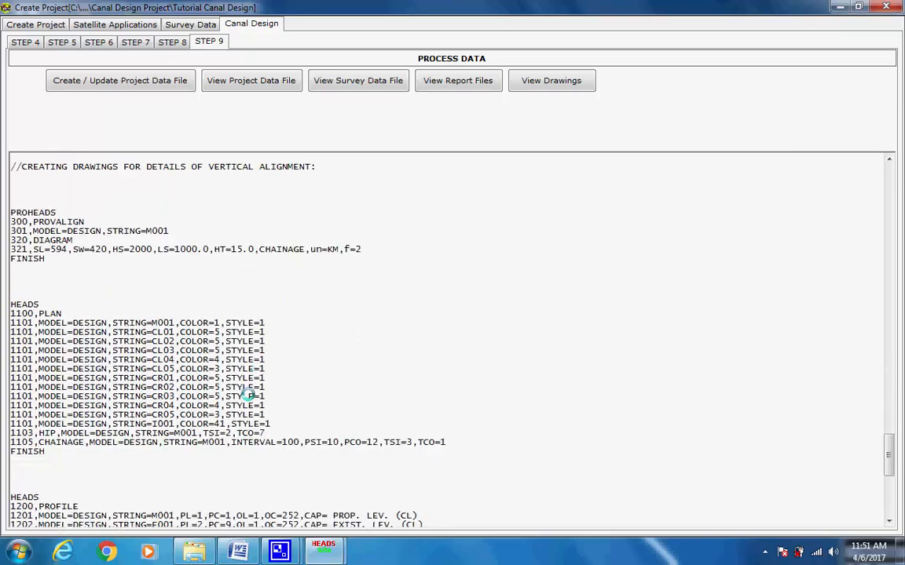
{"action": "scroll", "coordinate": [248, 394], "scroll_direction": "down", "scroll_amount": 1}
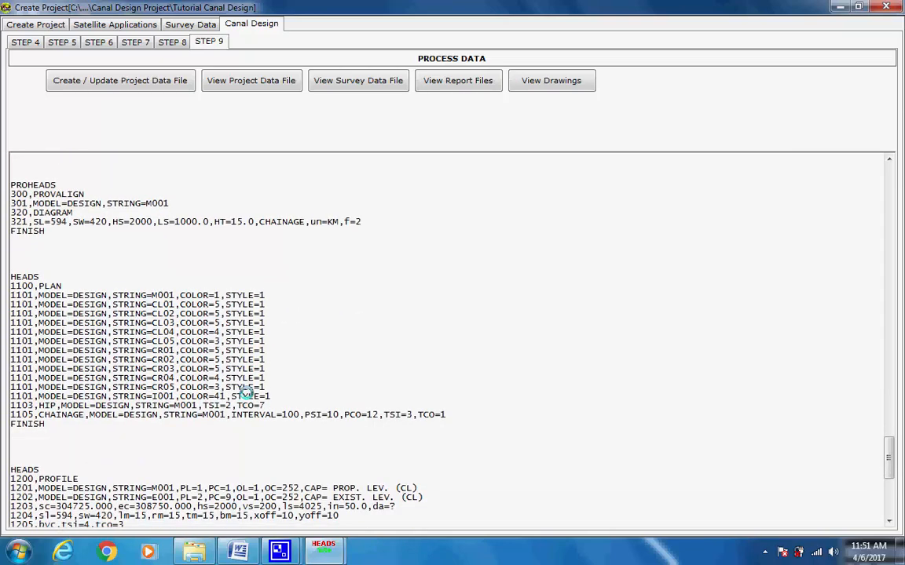
{"action": "scroll", "coordinate": [247, 394], "scroll_direction": "down", "scroll_amount": 9}
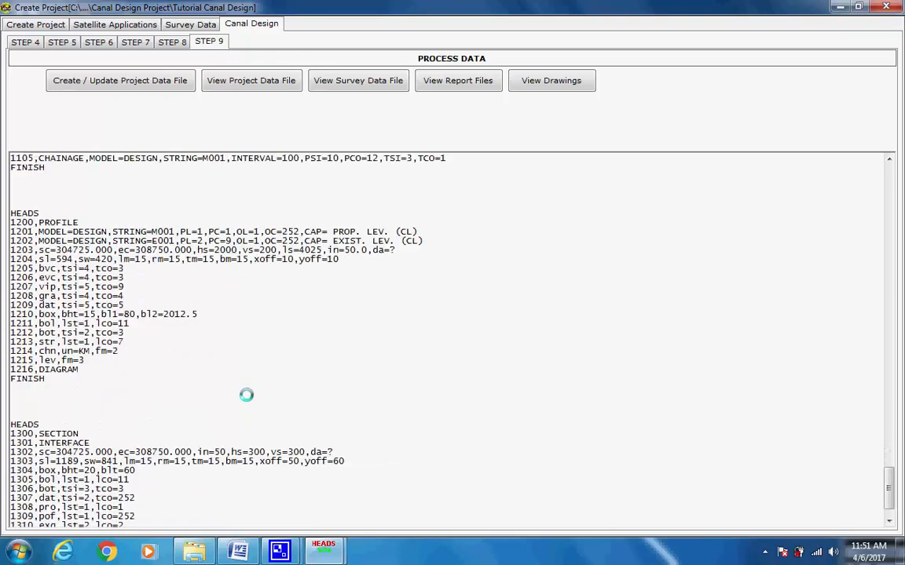
{"action": "scroll", "coordinate": [246, 395], "scroll_direction": "down", "scroll_amount": 2}
{"action": "scroll", "coordinate": [252, 396], "scroll_direction": "up", "scroll_amount": 5}
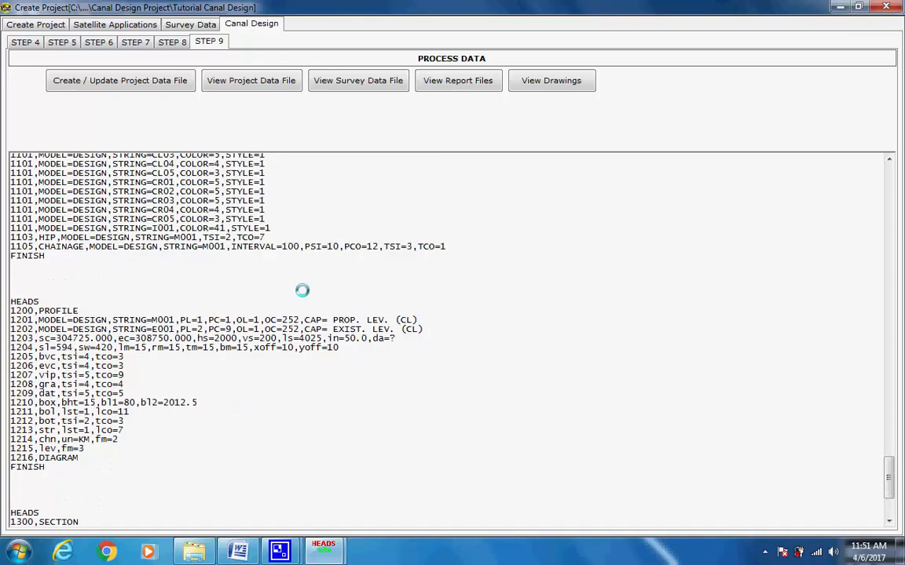
Look through the processed reports HALIGNMENT.REP and INTERFACEDSLOPES.REP, checking the alignment coordinates and the slope points per chainage
{"action": "left_click", "coordinate": [458, 81]}
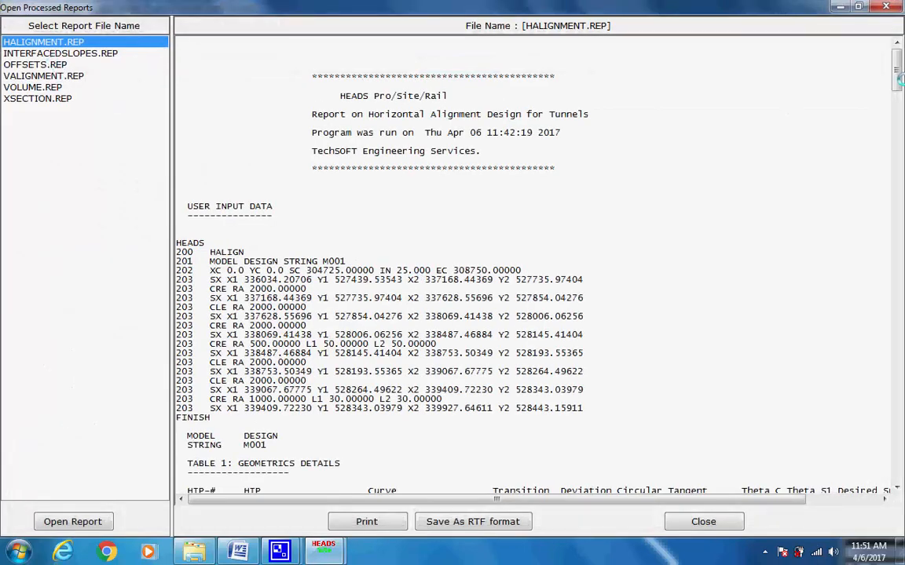
{"action": "left_click_drag", "start_coordinate": [899, 77], "coordinate": [896, 433]}
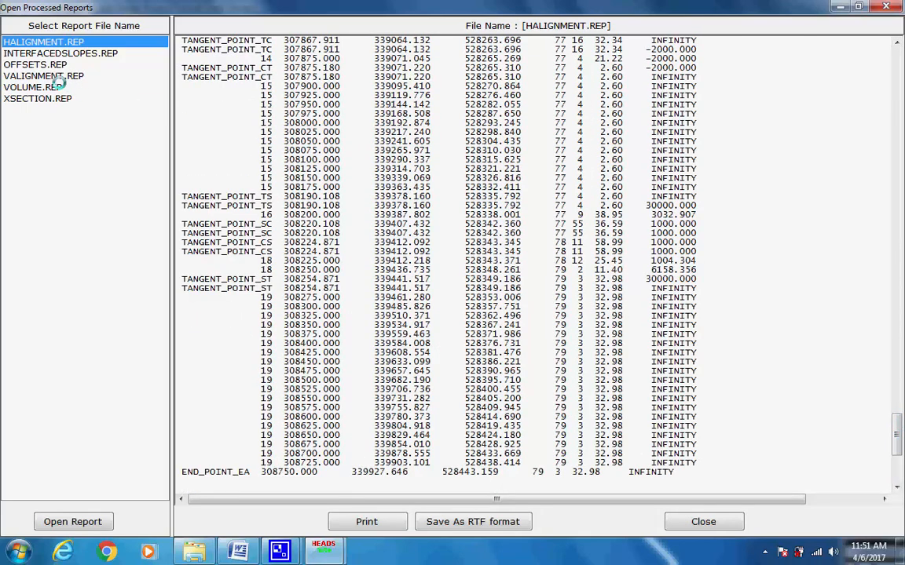
{"action": "double_click", "coordinate": [39, 53]}
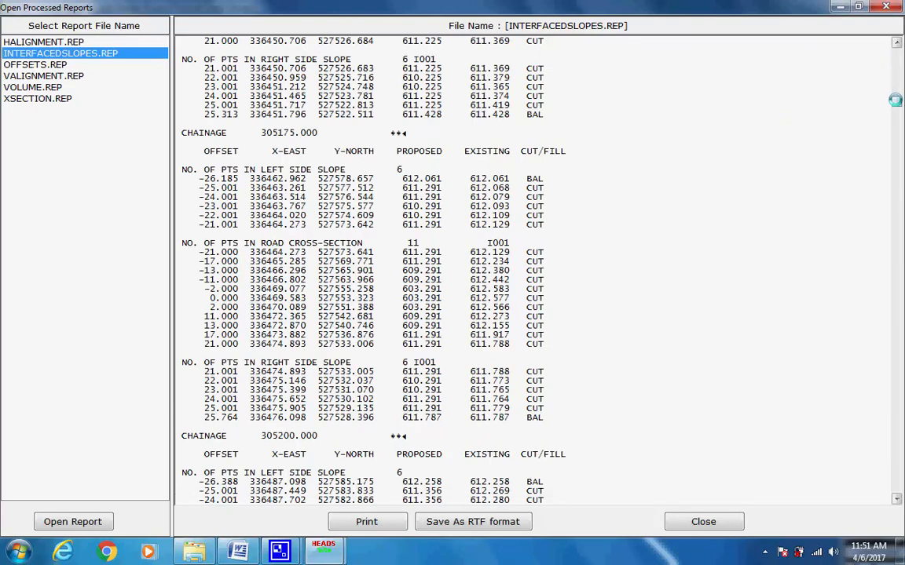
{"action": "scroll", "coordinate": [895, 100], "scroll_direction": "down", "scroll_amount": 2}
{"action": "scroll", "coordinate": [894, 100], "scroll_direction": "down", "scroll_amount": 15}
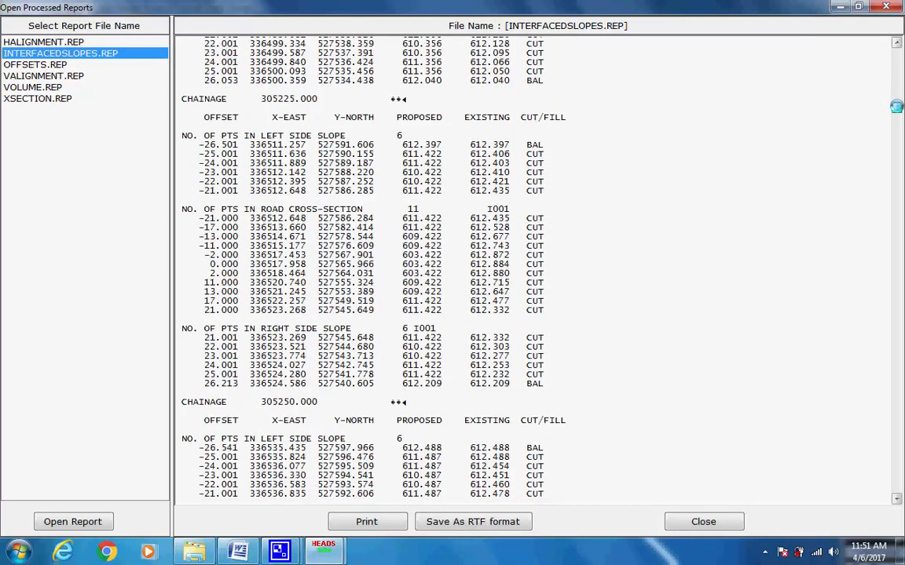
{"action": "scroll", "coordinate": [896, 106], "scroll_direction": "down", "scroll_amount": 20}
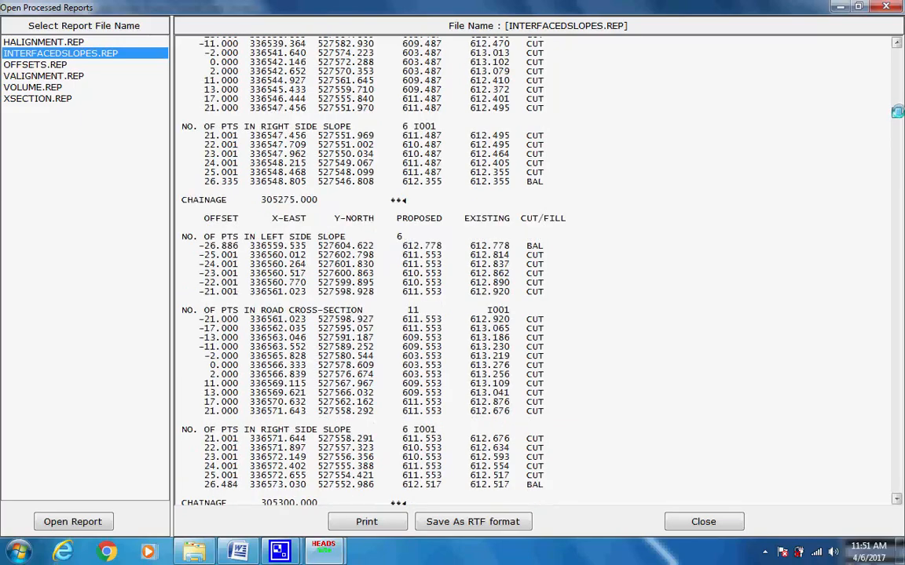
{"action": "left_click_drag", "start_coordinate": [896, 117], "coordinate": [897, 498]}
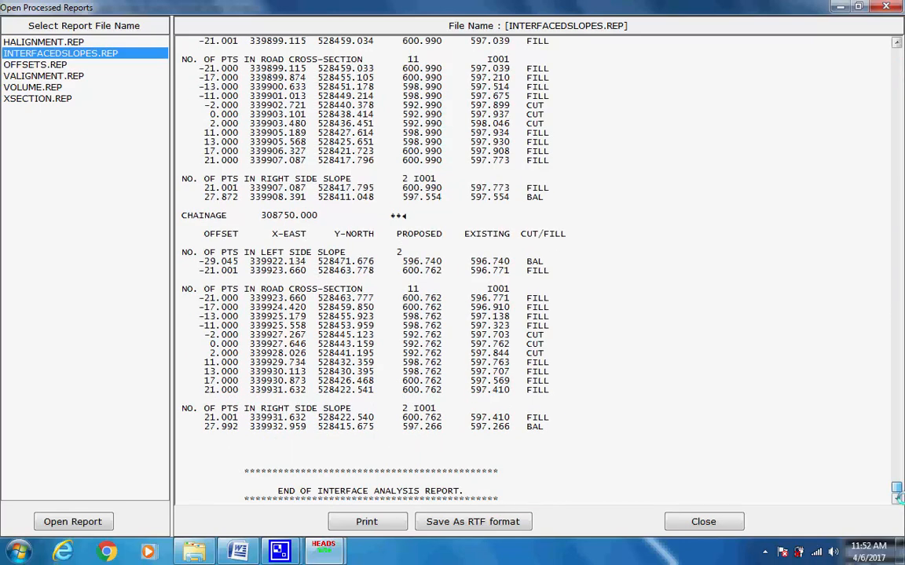
{"action": "left_click_drag", "start_coordinate": [895, 42], "coordinate": [893, 4]}
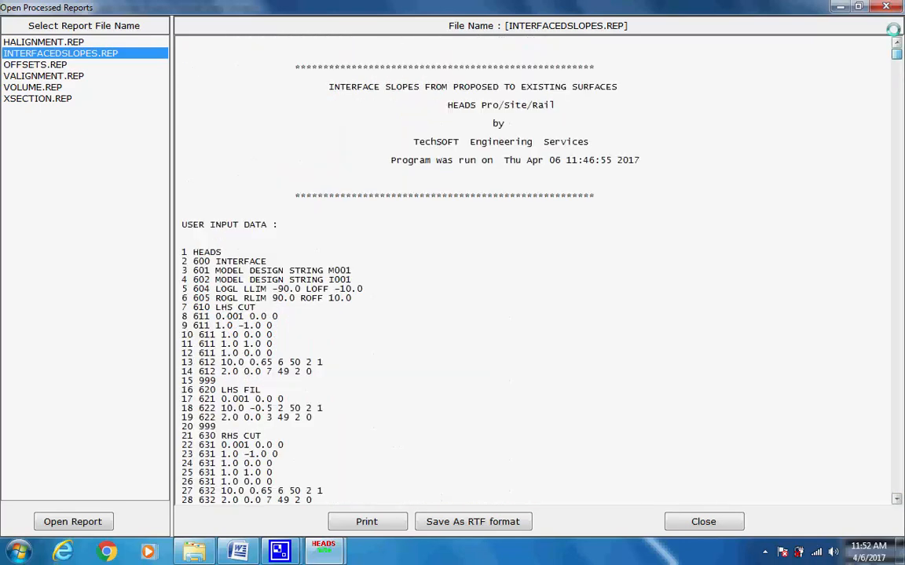
Review VALIGNMENT.REP from the vertical curve details to the end chainage, and the input data and earthwork quantities in VOLUME.REP
{"action": "left_click", "coordinate": [35, 76]}
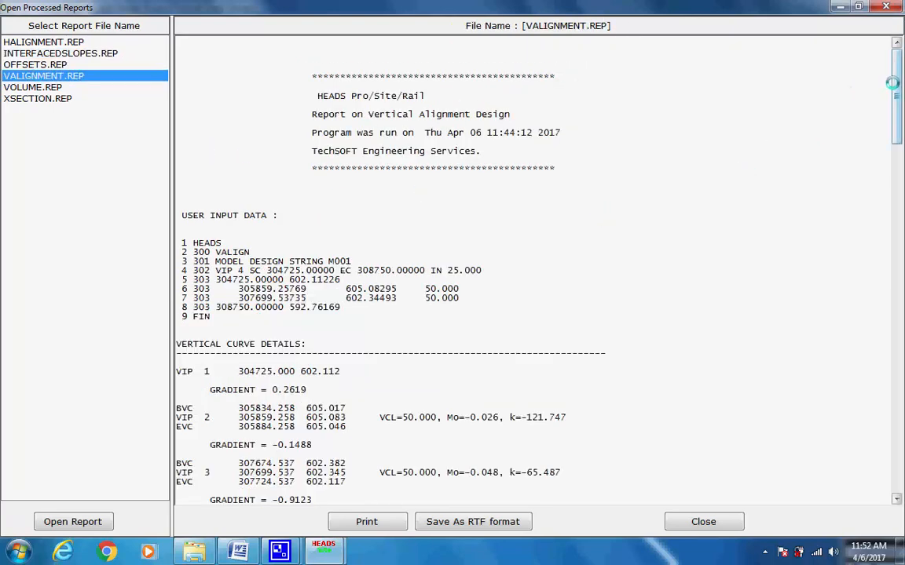
{"action": "left_click_drag", "start_coordinate": [896, 87], "coordinate": [899, 178]}
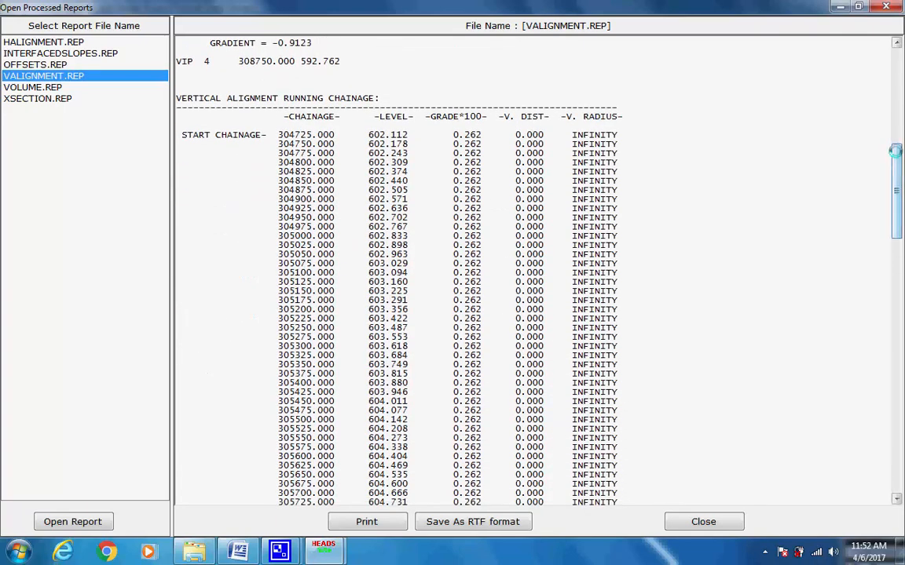
{"action": "left_click_drag", "start_coordinate": [896, 149], "coordinate": [900, 424]}
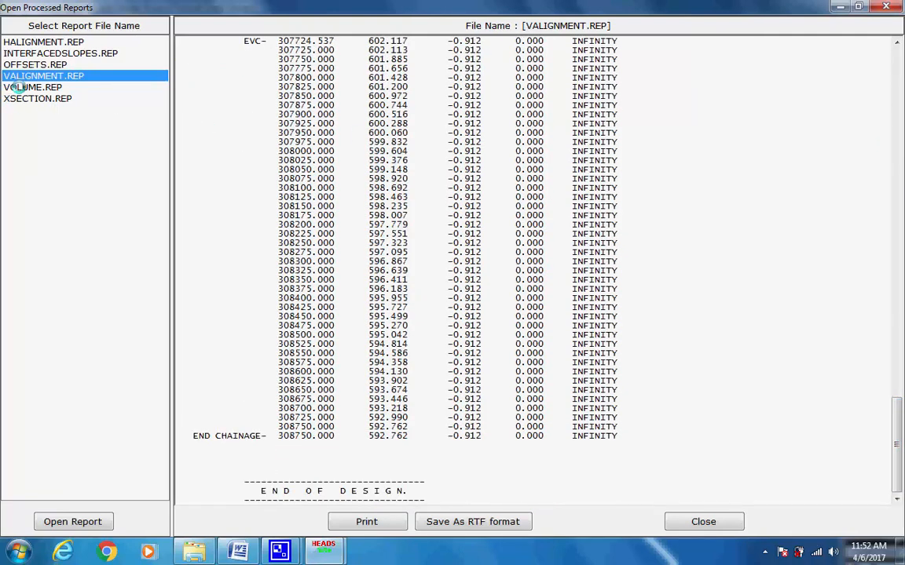
{"action": "left_click", "coordinate": [16, 87]}
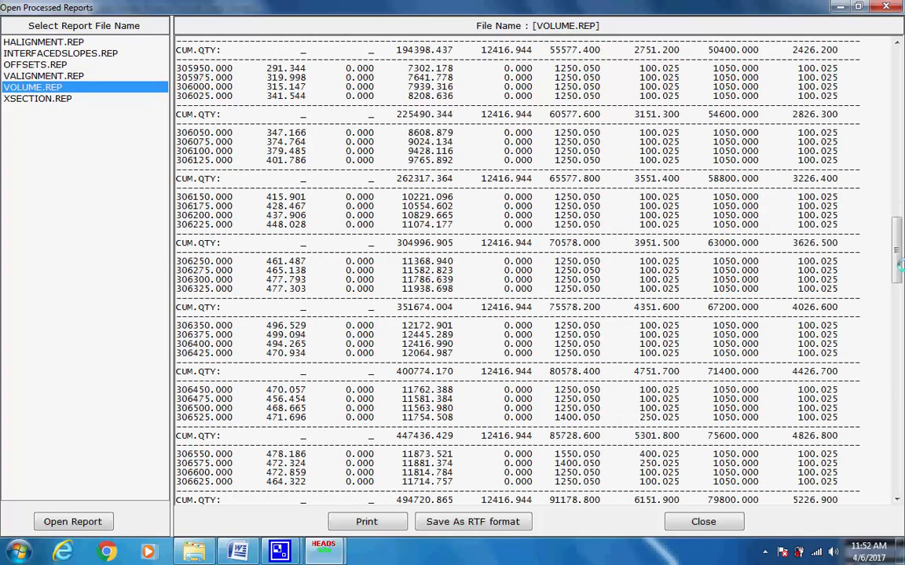
{"action": "left_click_drag", "start_coordinate": [895, 253], "coordinate": [894, 53]}
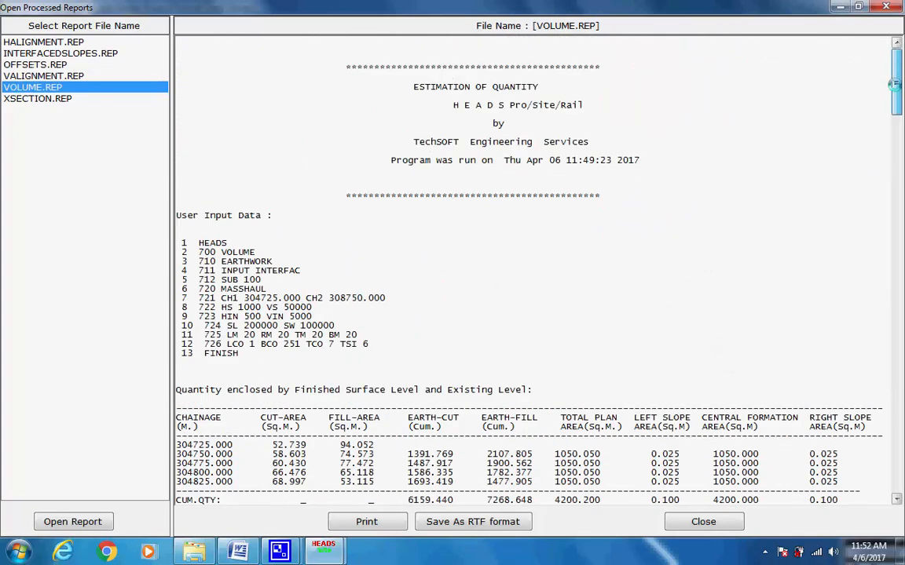
{"action": "scroll", "coordinate": [894, 84], "scroll_direction": "down", "scroll_amount": 9}
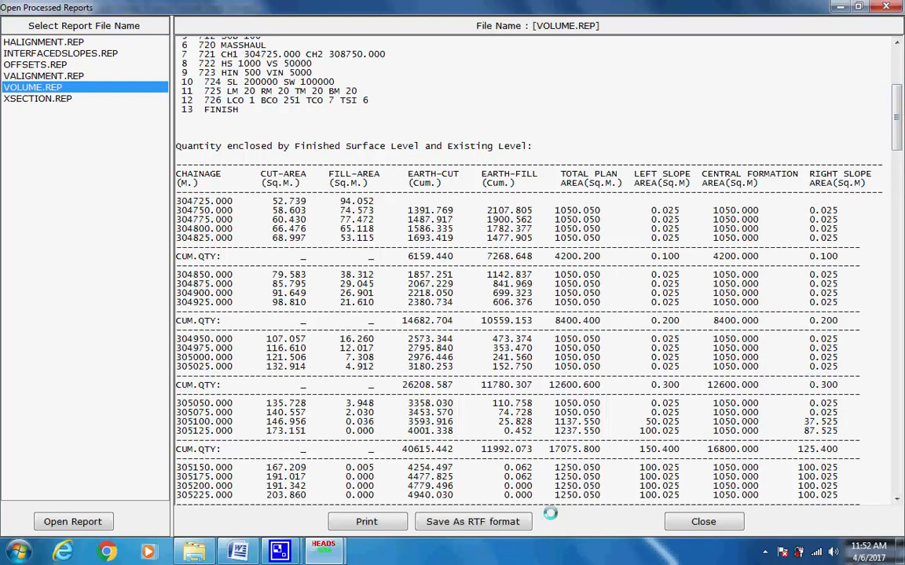
{"action": "left_click_drag", "start_coordinate": [895, 103], "coordinate": [901, 52]}
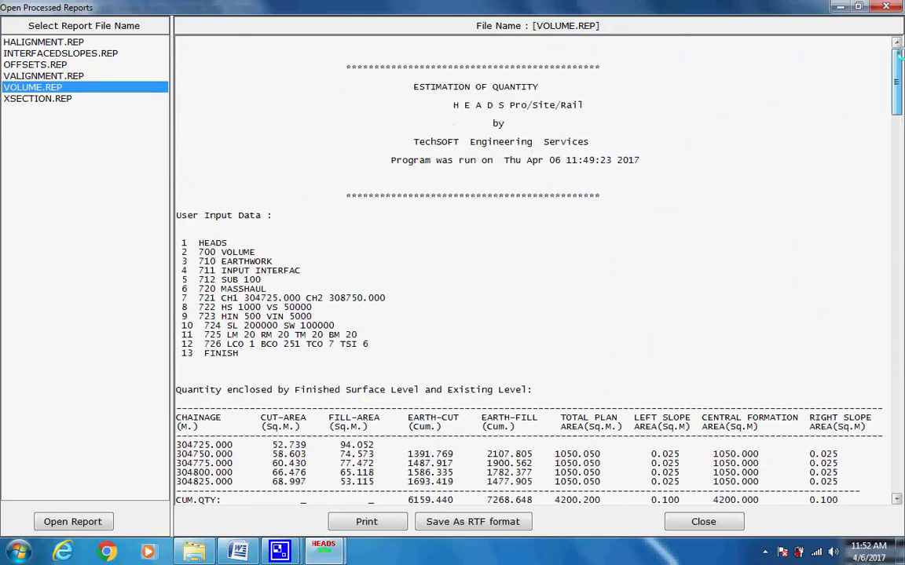
Check the section points per chainage in the XSECTION.REP report and close the processed reports
{"action": "left_click", "coordinate": [35, 98]}
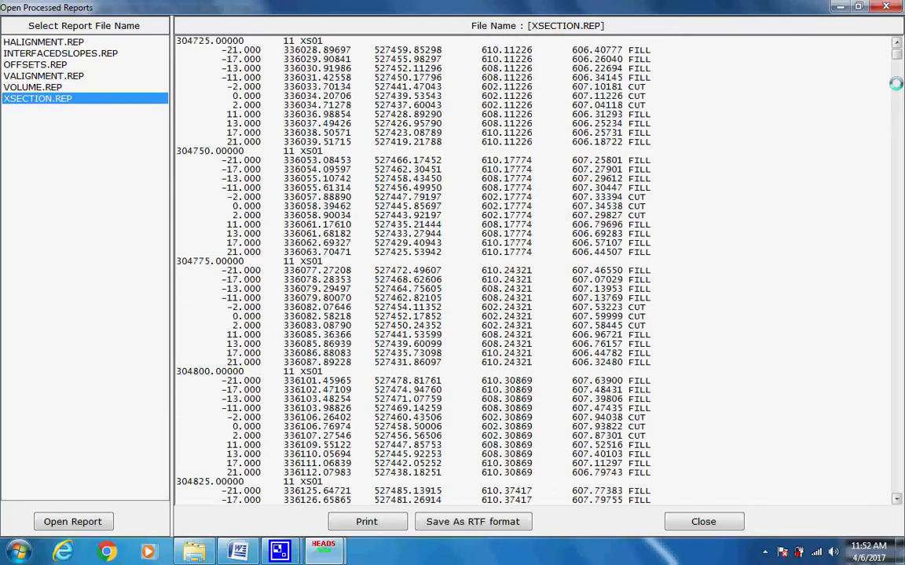
{"action": "mouse_move", "coordinate": [895, 53]}
{"action": "left_mouse_down"}
{"action": "mouse_move", "coordinate": [896, 499]}
{"action": "mouse_move", "coordinate": [899, 44]}
{"action": "left_mouse_up"}
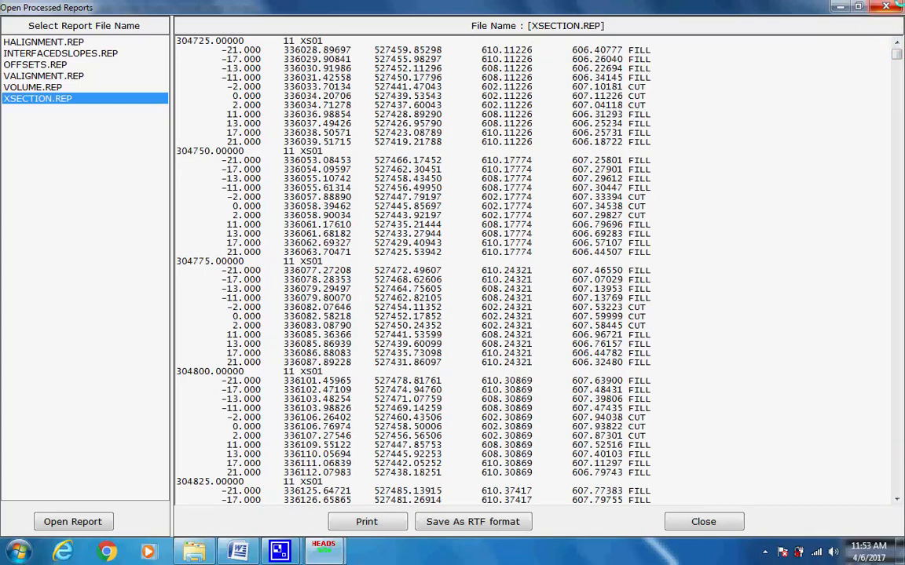
{"action": "left_click", "coordinate": [884, 7]}
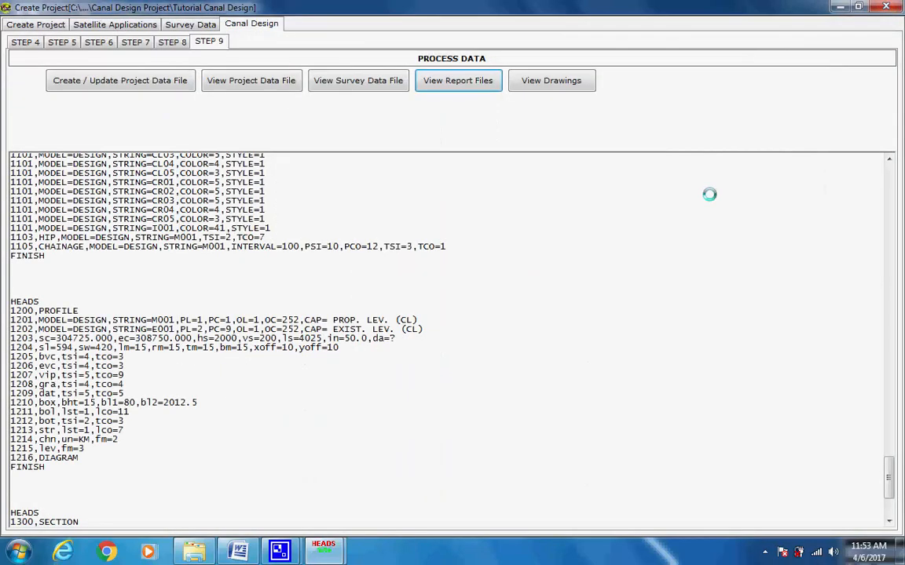
Open all the created design drawings together in HEADS Viewer
{"action": "left_click", "coordinate": [522, 81]}
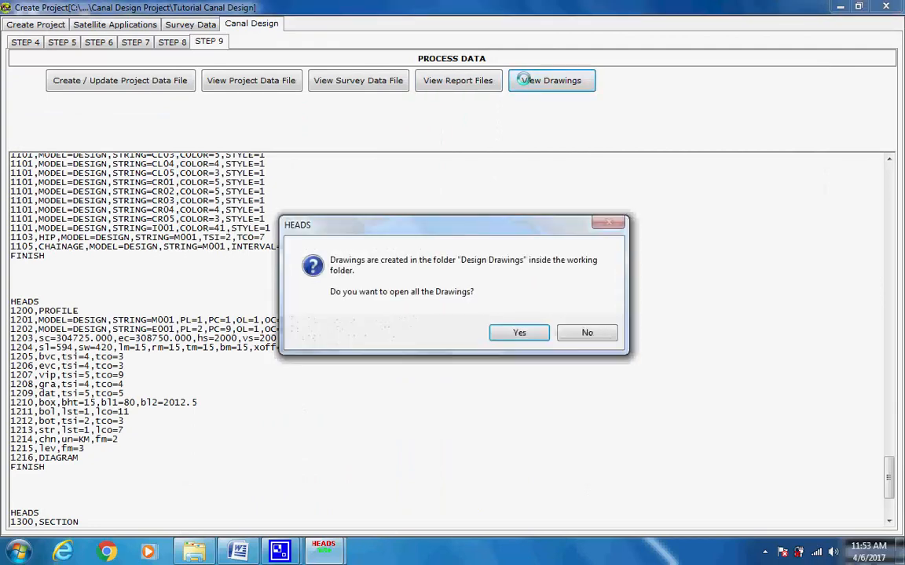
{"action": "left_click", "coordinate": [521, 331]}
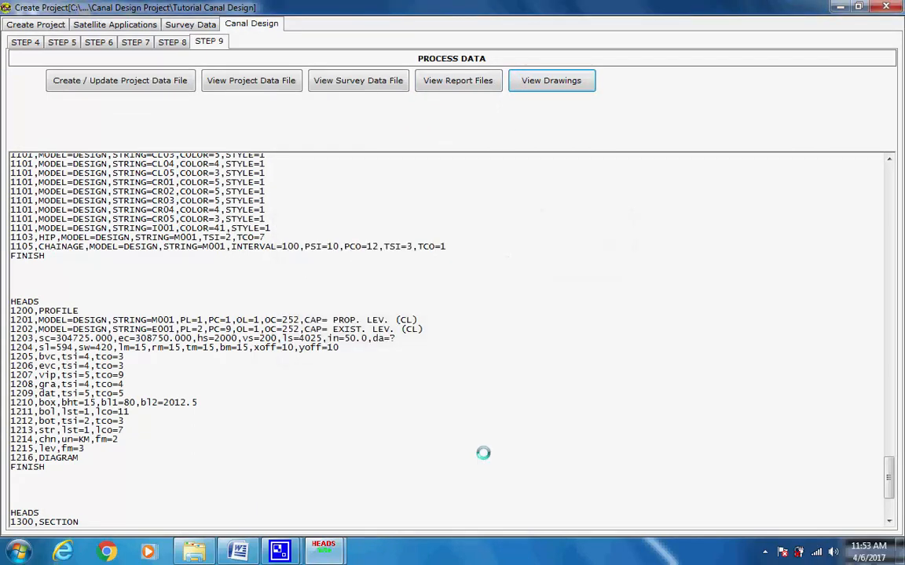
{"action": "left_click", "coordinate": [278, 560]}
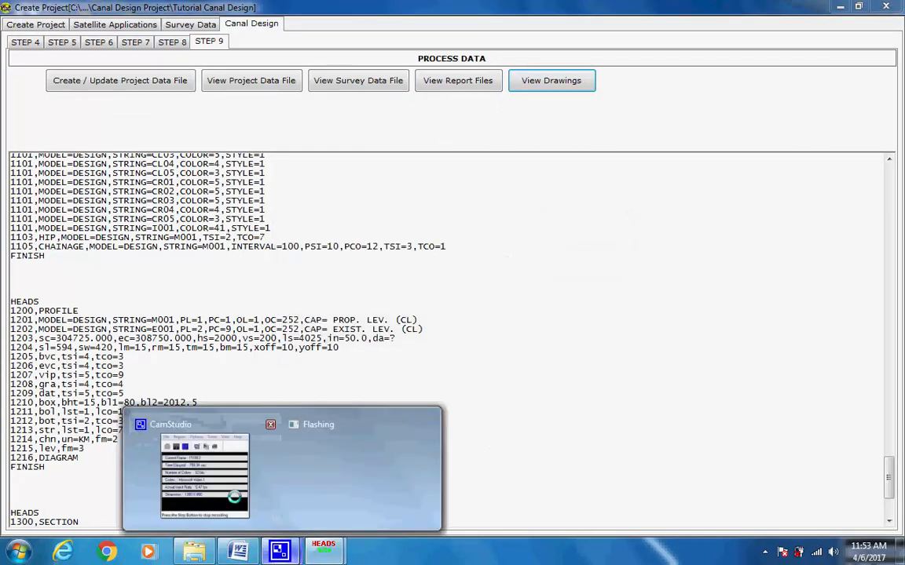
{"action": "left_click", "coordinate": [236, 496]}
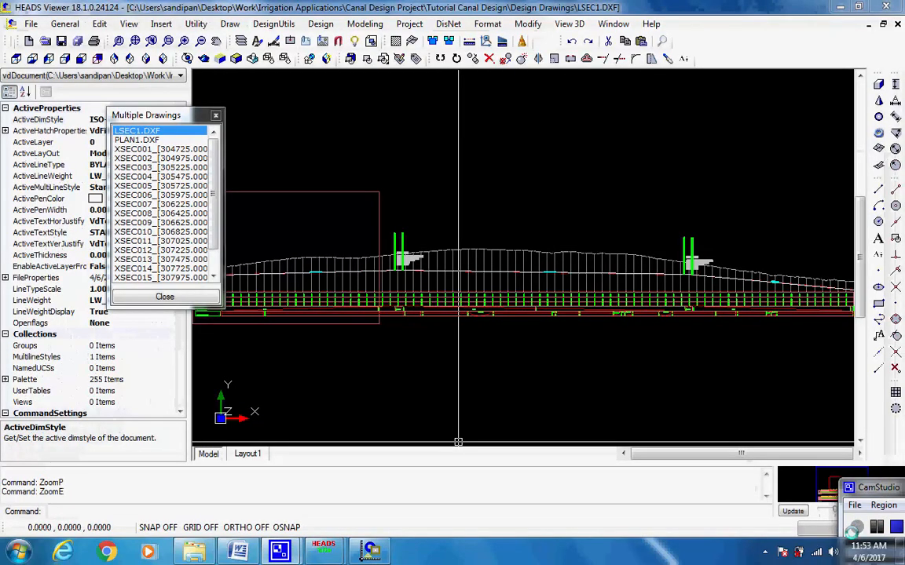
Examine the start of the longitudinal section drawing LSEC1.DXF, including the level, chainage and alignment row labels below the profile
{"action": "left_click", "coordinate": [262, 342]}
{"action": "middle_click_drag", "start_coordinate": [268, 339], "coordinate": [414, 348]}
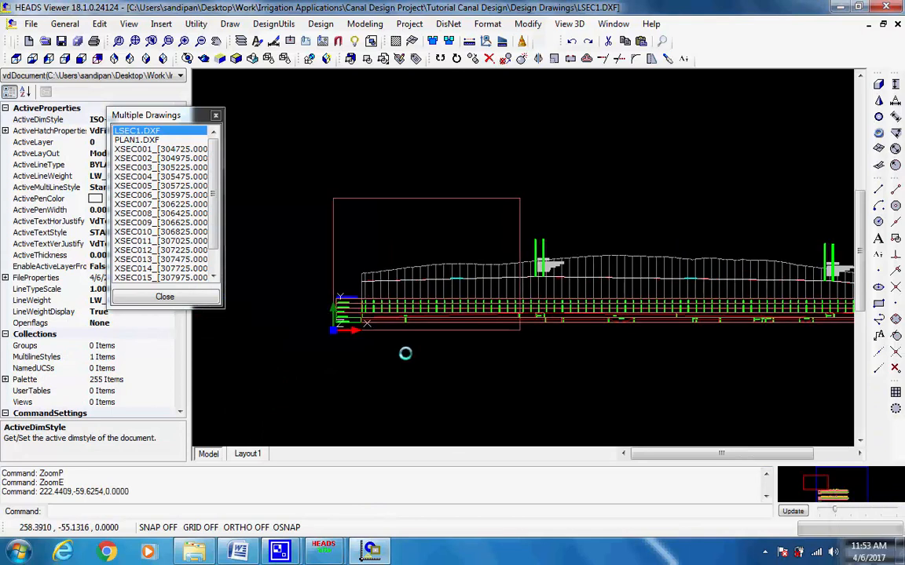
{"action": "scroll", "coordinate": [404, 353], "scroll_direction": "up", "scroll_amount": 5}
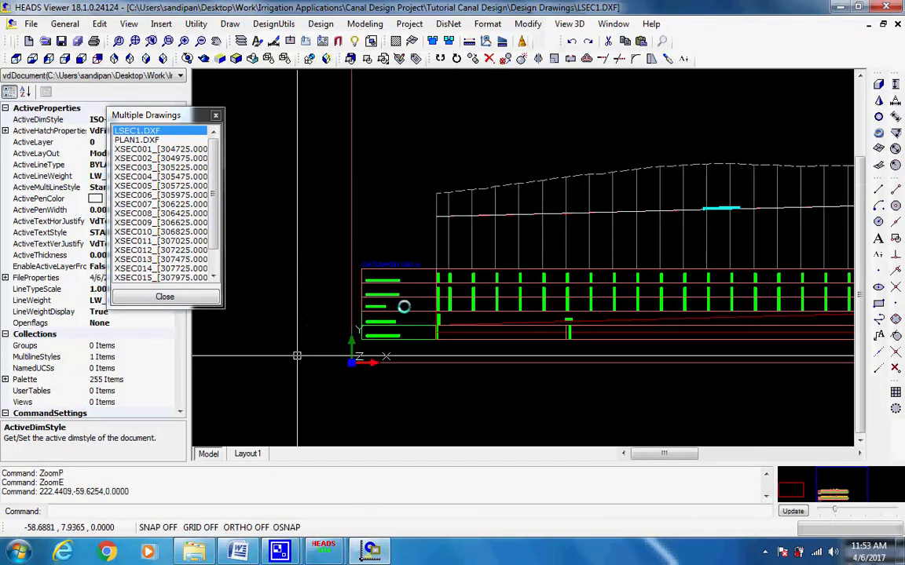
{"action": "scroll", "coordinate": [403, 307], "scroll_direction": "up", "scroll_amount": 5}
{"action": "scroll", "coordinate": [460, 182], "scroll_direction": "up", "scroll_amount": 1}
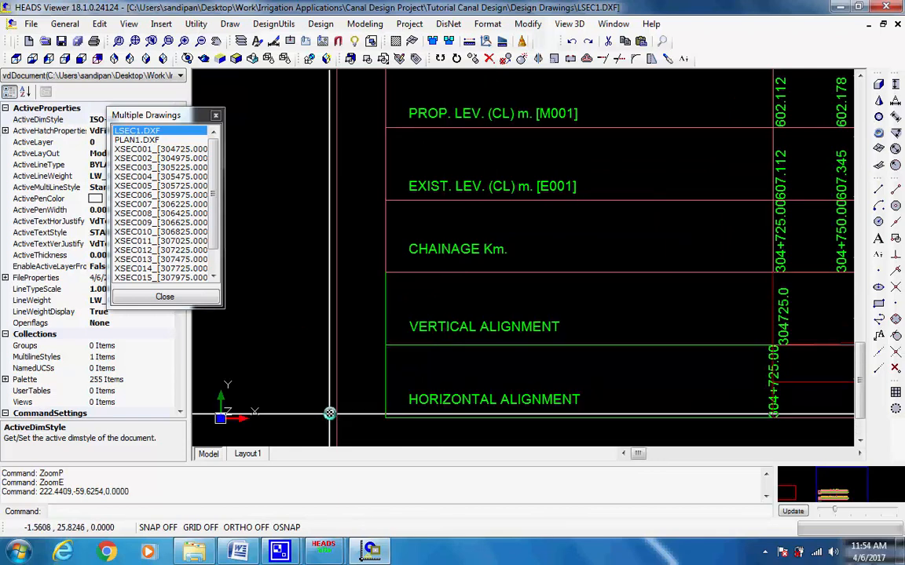
{"action": "scroll", "coordinate": [532, 263], "scroll_direction": "down", "scroll_amount": 3}
{"action": "scroll", "coordinate": [614, 234], "scroll_direction": "down", "scroll_amount": 2}
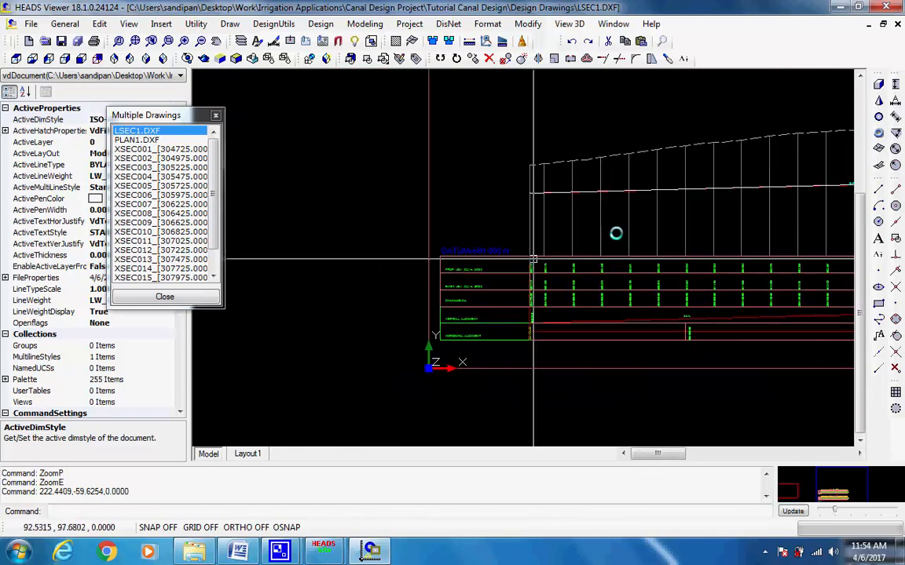
Inspect the gradient label and the vertical curve details at VIP 2 on the LSEC1.DXF profile
{"action": "scroll", "coordinate": [663, 253], "scroll_direction": "up", "scroll_amount": 1}
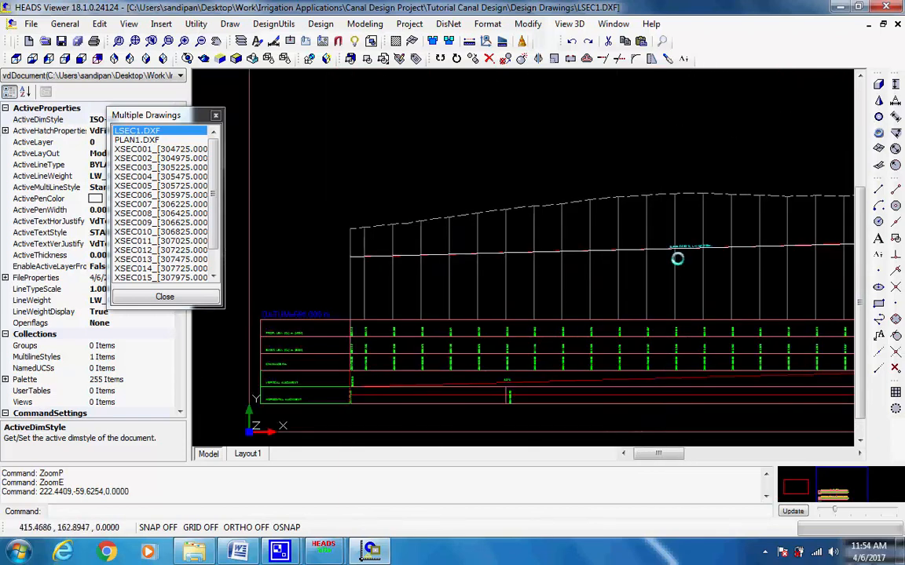
{"action": "scroll", "coordinate": [679, 257], "scroll_direction": "up", "scroll_amount": 3}
{"action": "scroll", "coordinate": [728, 250], "scroll_direction": "down", "scroll_amount": 2}
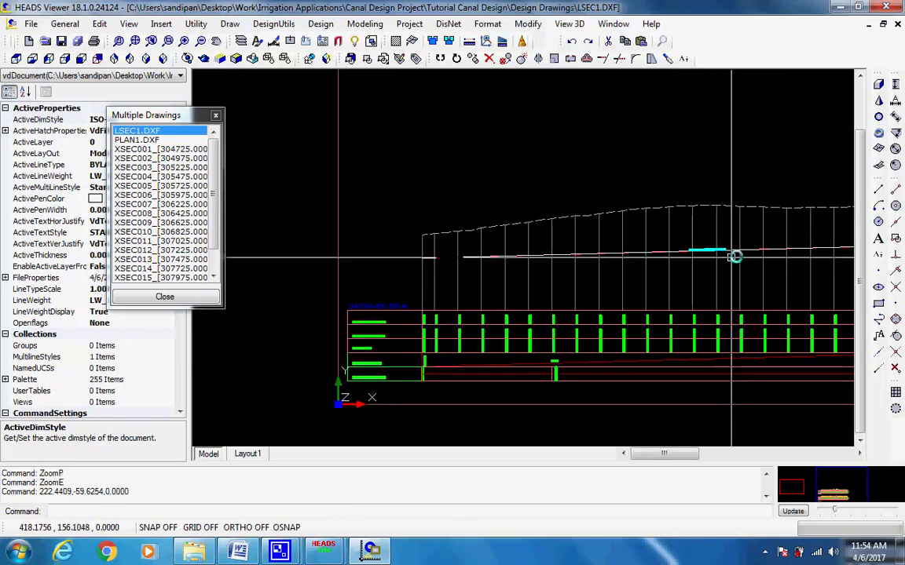
{"action": "scroll", "coordinate": [655, 260], "scroll_direction": "up", "scroll_amount": 5}
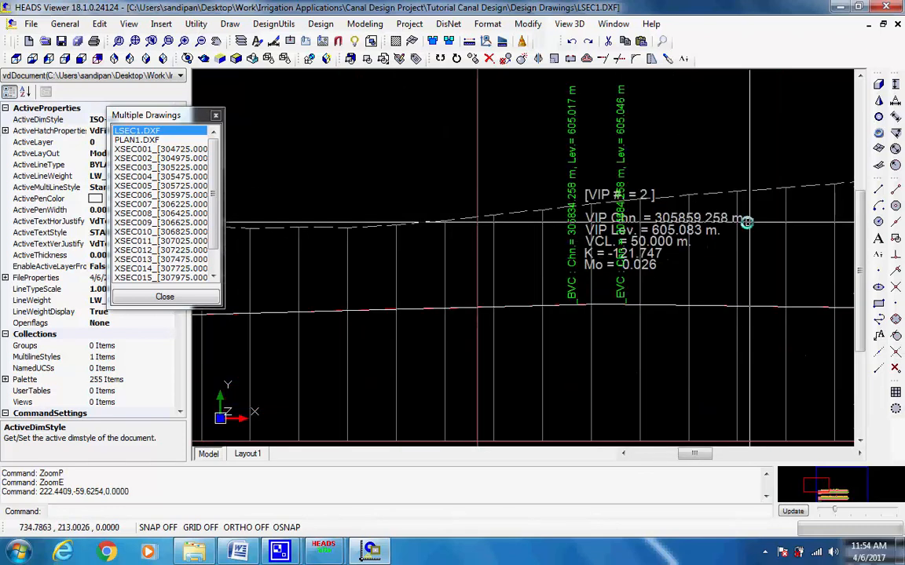
{"action": "scroll", "coordinate": [709, 238], "scroll_direction": "up", "scroll_amount": 1}
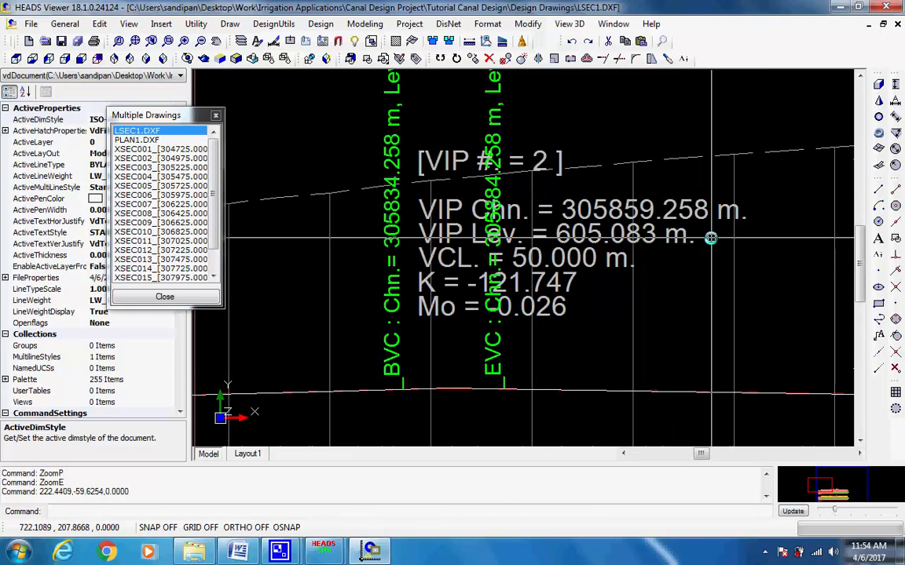
{"action": "scroll", "coordinate": [710, 238], "scroll_direction": "down", "scroll_amount": 6}
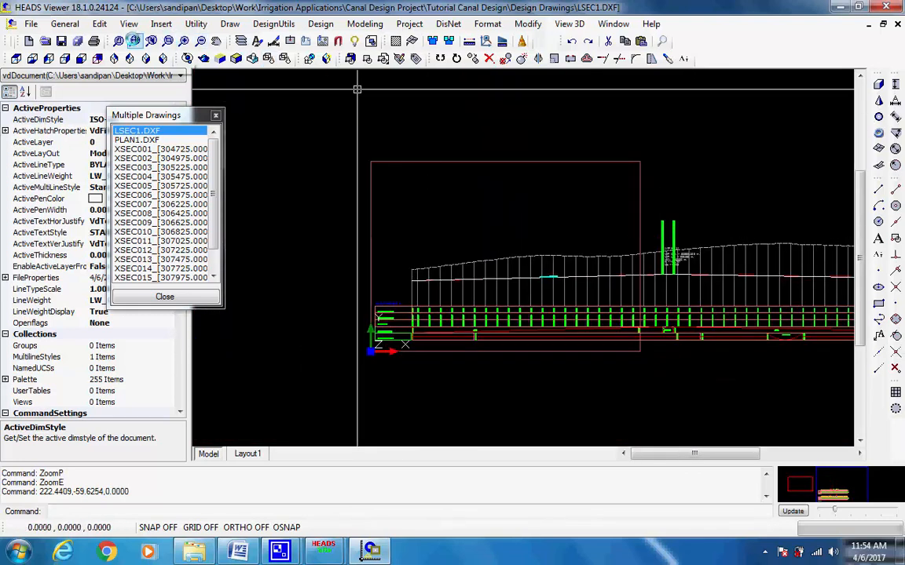
Examine the plan drawing PLAN1.DXF along the canal, checking the chainage marks, slope symbols and horizontal curve details
{"action": "left_click", "coordinate": [125, 139]}
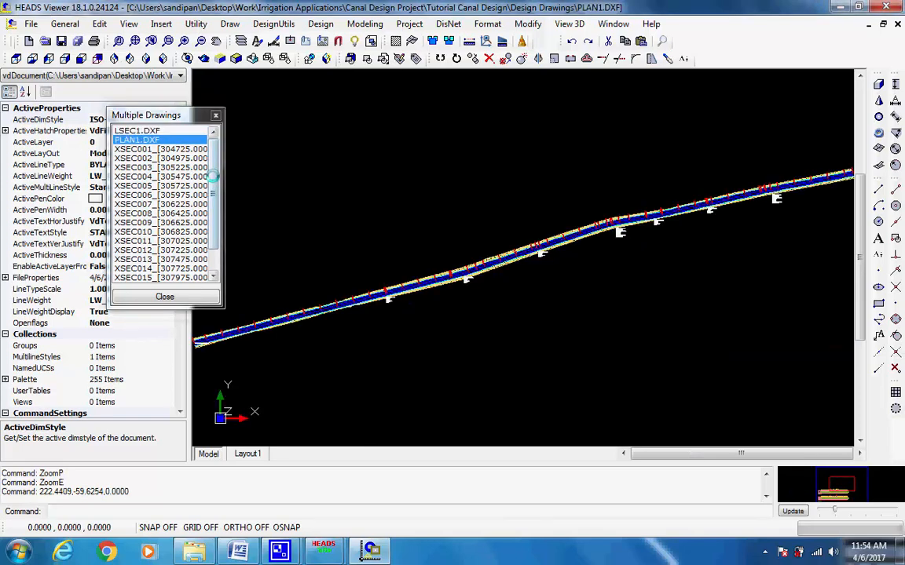
{"action": "left_click", "coordinate": [424, 304]}
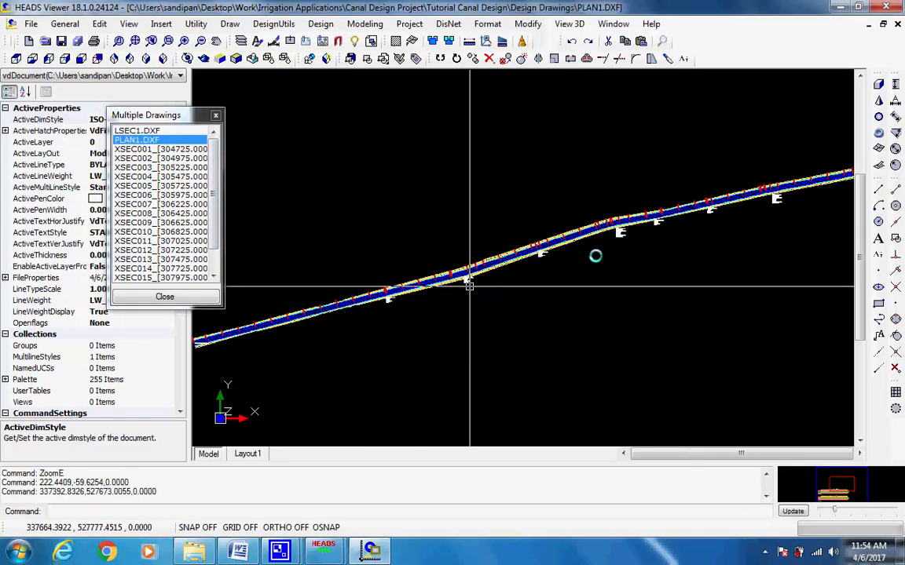
{"action": "scroll", "coordinate": [452, 287], "scroll_direction": "up", "scroll_amount": 5}
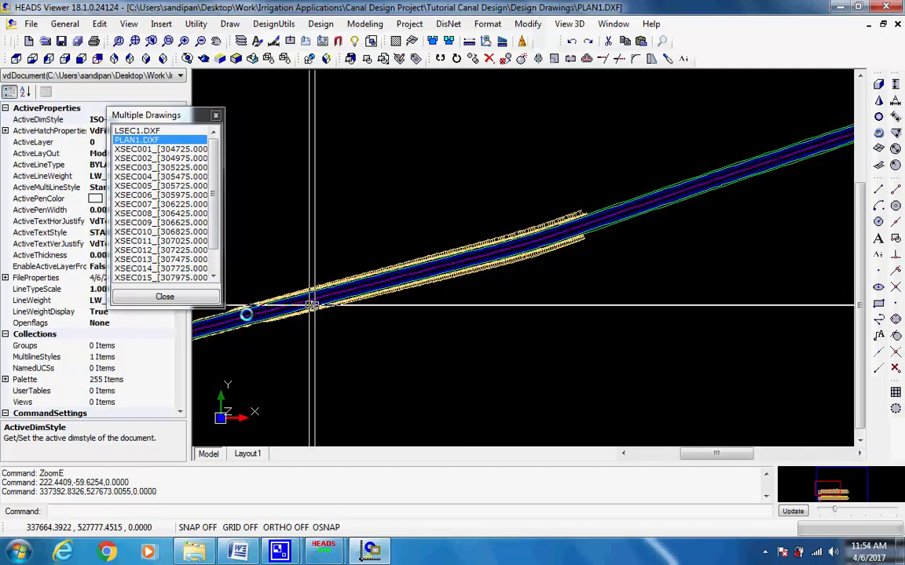
{"action": "scroll", "coordinate": [313, 304], "scroll_direction": "up", "scroll_amount": 3}
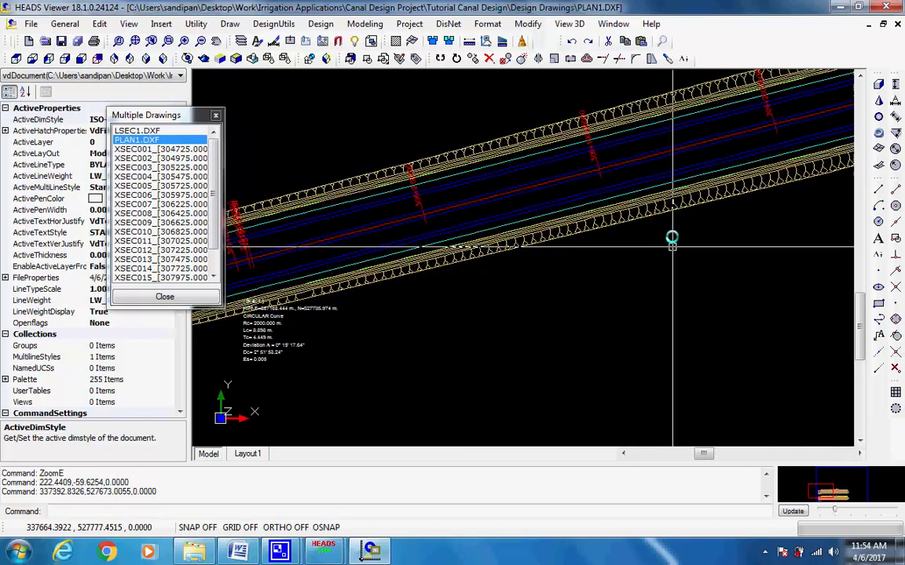
{"action": "scroll", "coordinate": [661, 193], "scroll_direction": "up", "scroll_amount": 2}
{"action": "middle_click_drag", "start_coordinate": [662, 193], "coordinate": [577, 340]}
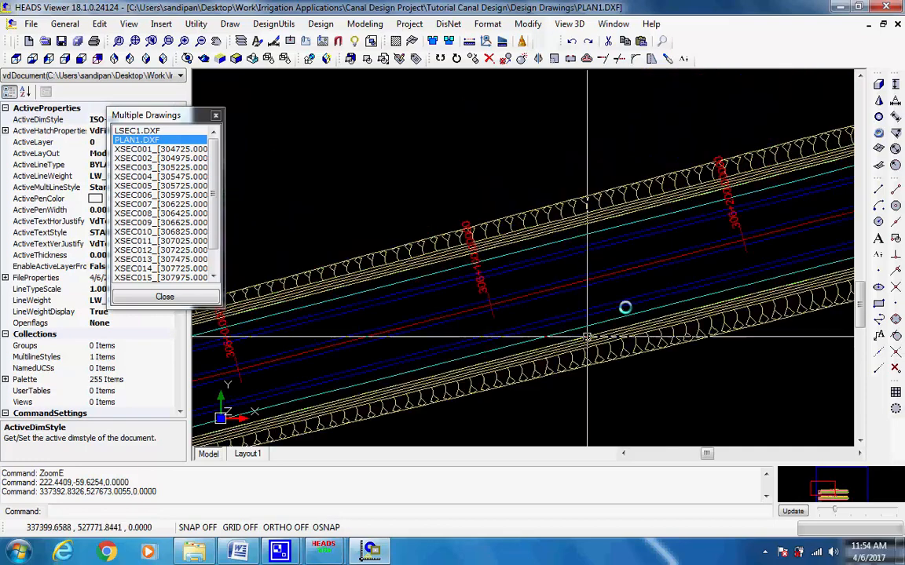
{"action": "scroll", "coordinate": [636, 291], "scroll_direction": "down", "scroll_amount": 1}
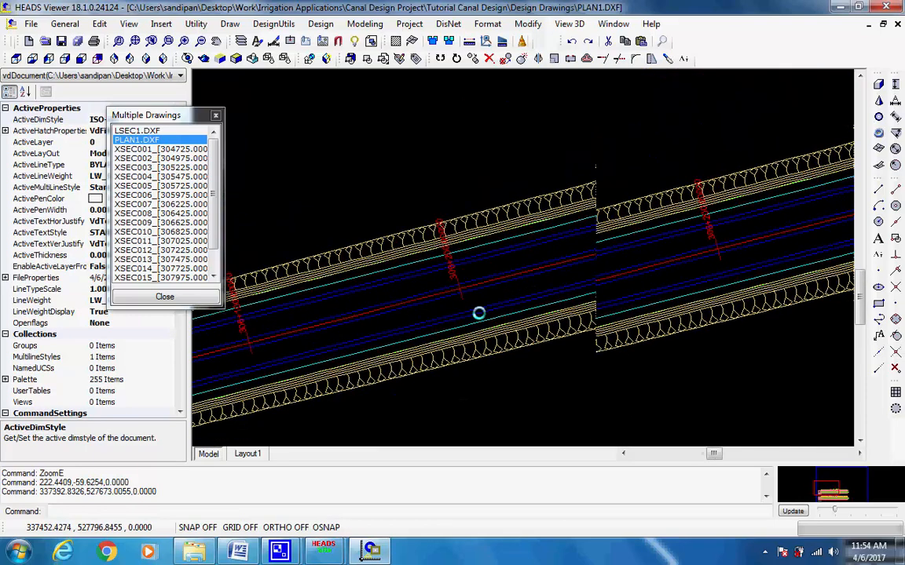
{"action": "middle_click_drag", "start_coordinate": [697, 266], "coordinate": [580, 297]}
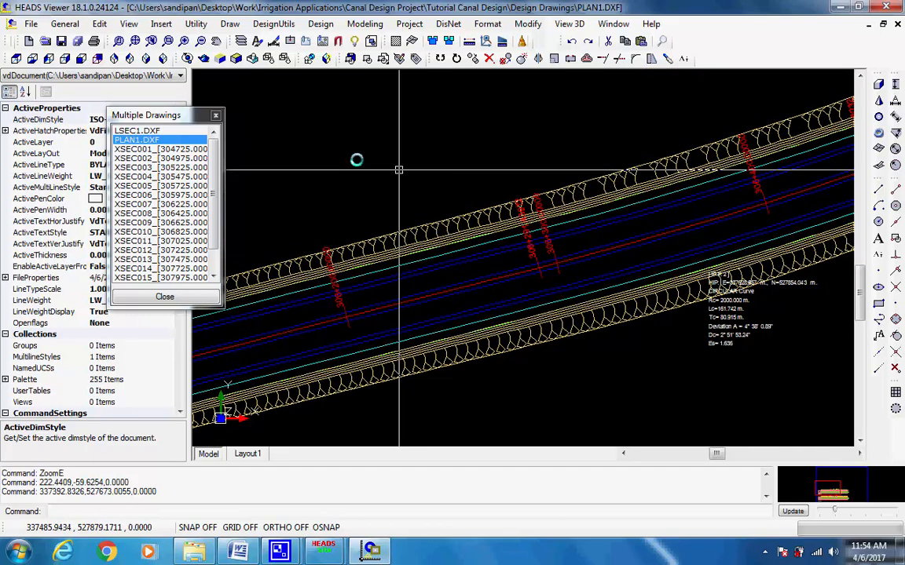
Examine a canal cross section in the XSEC001 drawing, including its profile lines and the level and offset rows
{"action": "left_click", "coordinate": [144, 148]}
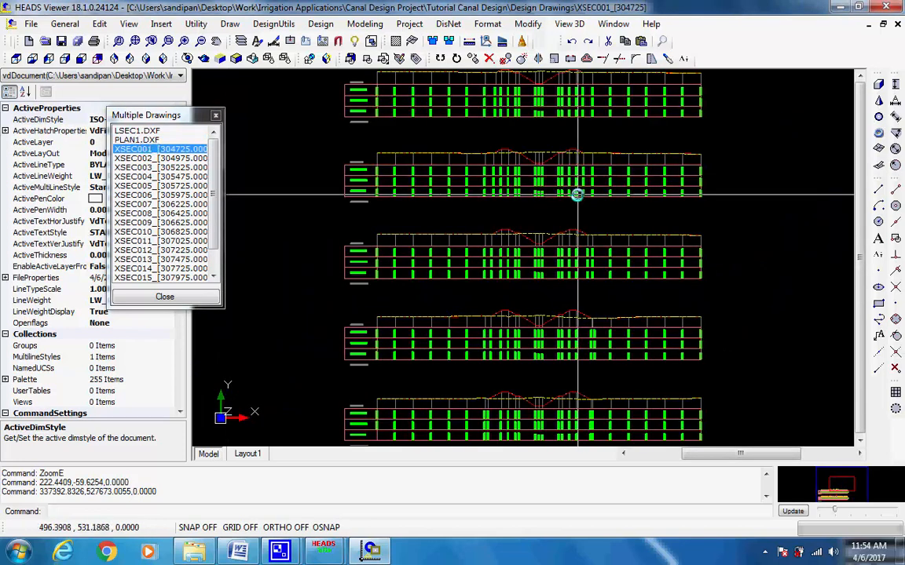
{"action": "left_click", "coordinate": [544, 371]}
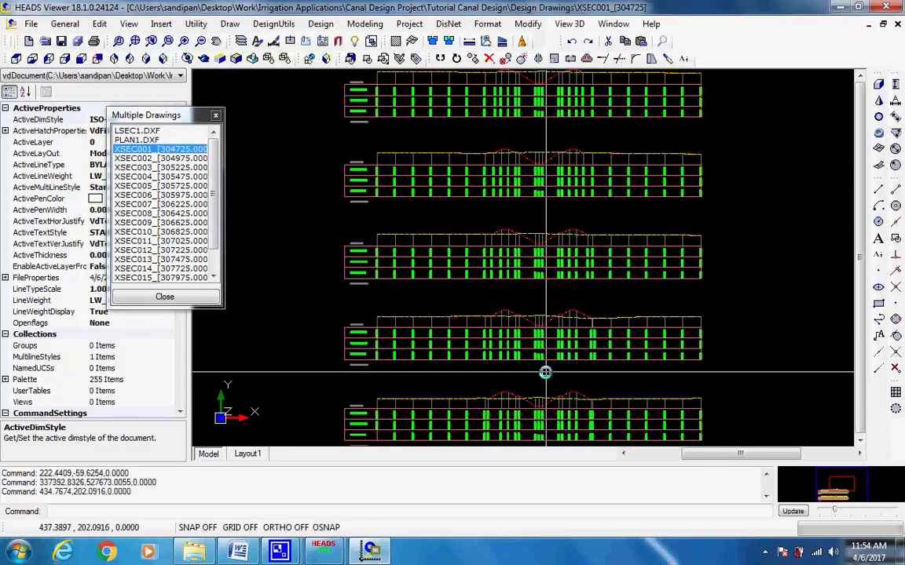
{"action": "scroll", "coordinate": [519, 323], "scroll_direction": "up", "scroll_amount": 5}
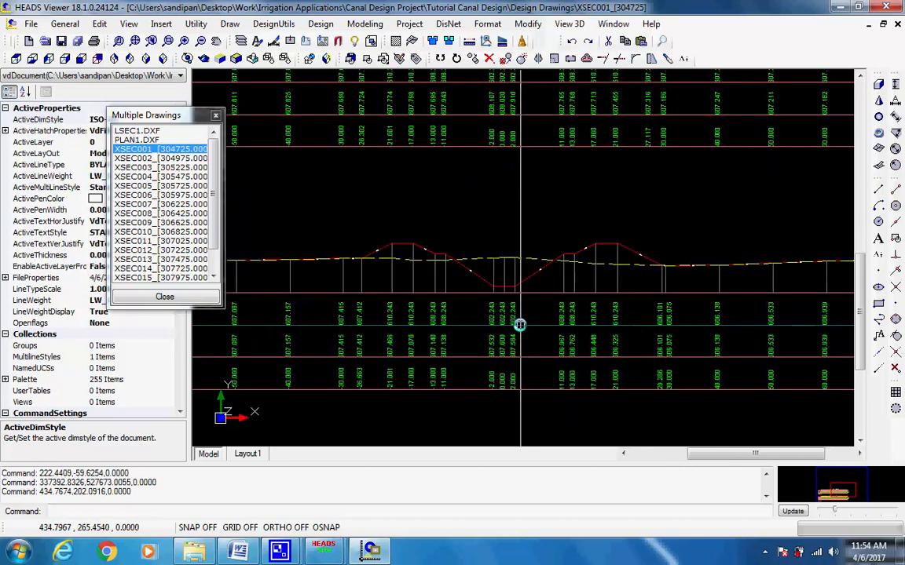
{"action": "middle_click_drag", "start_coordinate": [520, 301], "coordinate": [550, 300]}
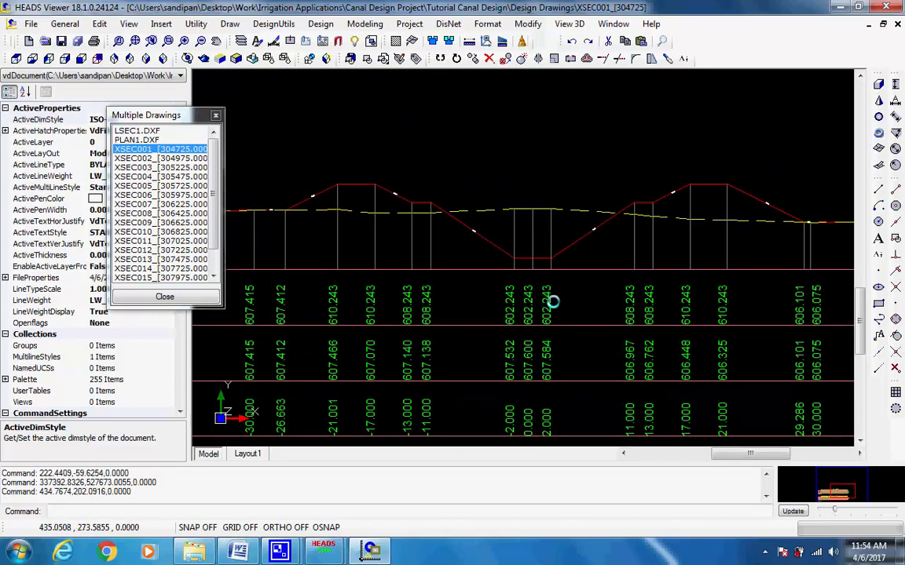
{"action": "scroll", "coordinate": [547, 300], "scroll_direction": "up", "scroll_amount": 1}
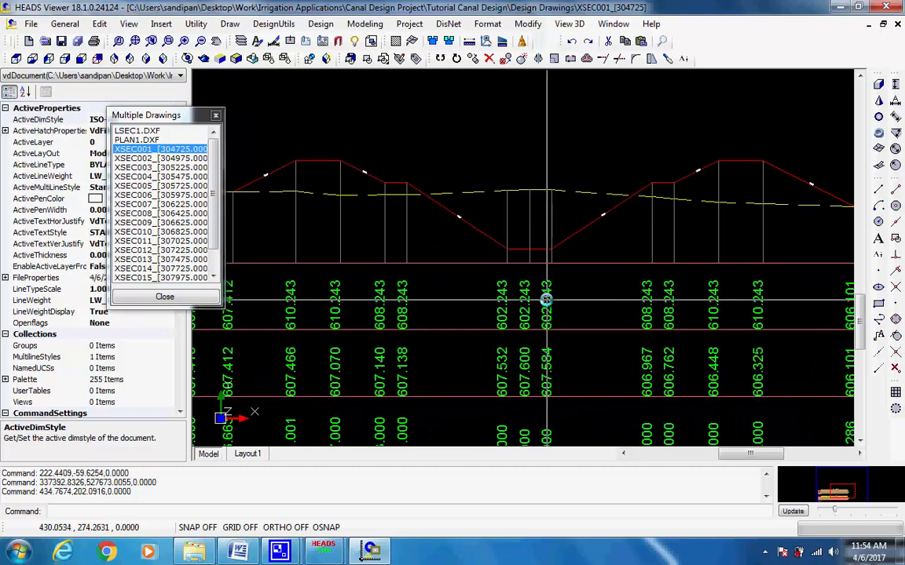
Examine the stacked cross sections in XSEC001, including the proposed level, existing level and offset rows of the section at chainage 304775.000
{"action": "scroll", "coordinate": [548, 299], "scroll_direction": "down", "scroll_amount": 6}
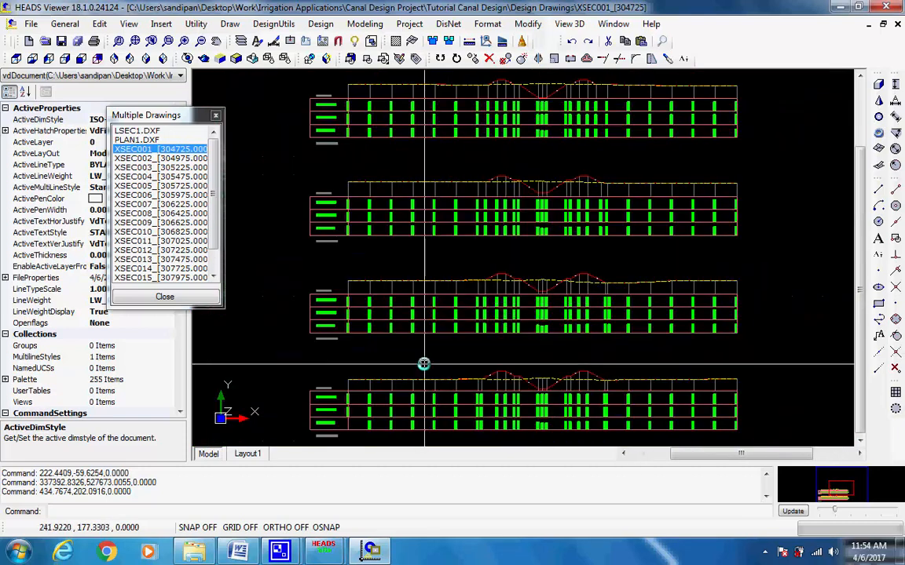
{"action": "middle_click_drag", "start_coordinate": [378, 353], "coordinate": [392, 350]}
{"action": "scroll", "coordinate": [307, 307], "scroll_direction": "up", "scroll_amount": 6}
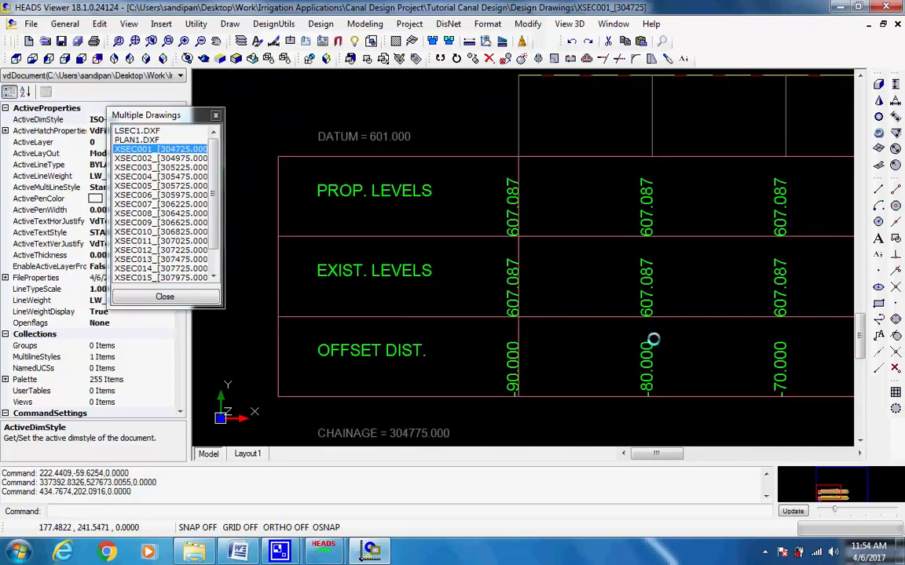
{"action": "middle_click_drag", "start_coordinate": [657, 336], "coordinate": [678, 310]}
{"action": "scroll", "coordinate": [676, 308], "scroll_direction": "down", "scroll_amount": 2}
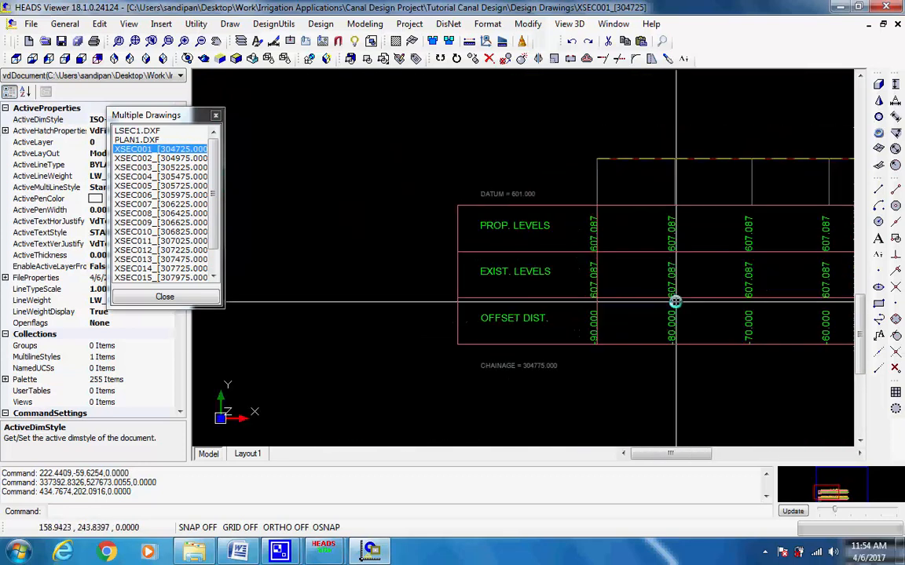
{"action": "scroll", "coordinate": [672, 305], "scroll_direction": "up", "scroll_amount": 3}
{"action": "scroll", "coordinate": [672, 300], "scroll_direction": "down", "scroll_amount": 4}
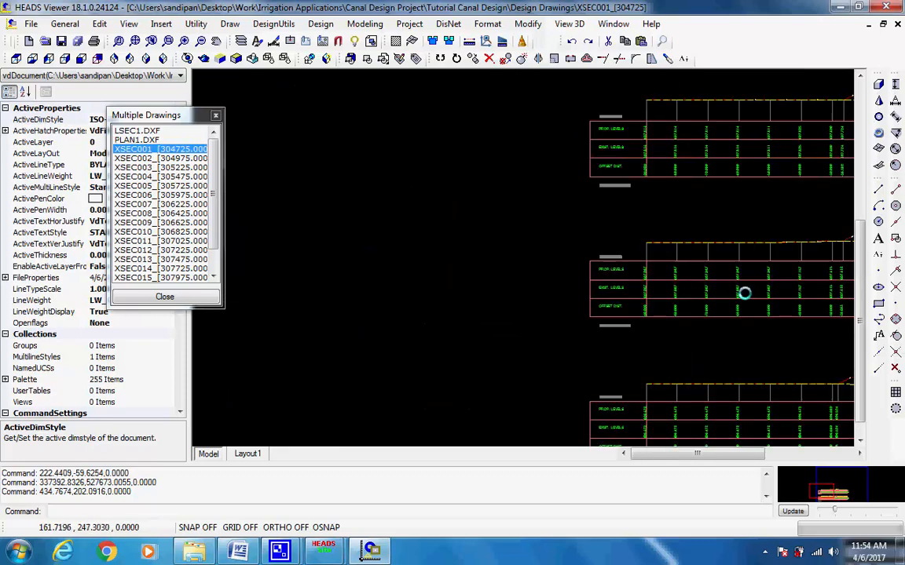
{"action": "scroll", "coordinate": [730, 293], "scroll_direction": "up", "scroll_amount": 4}
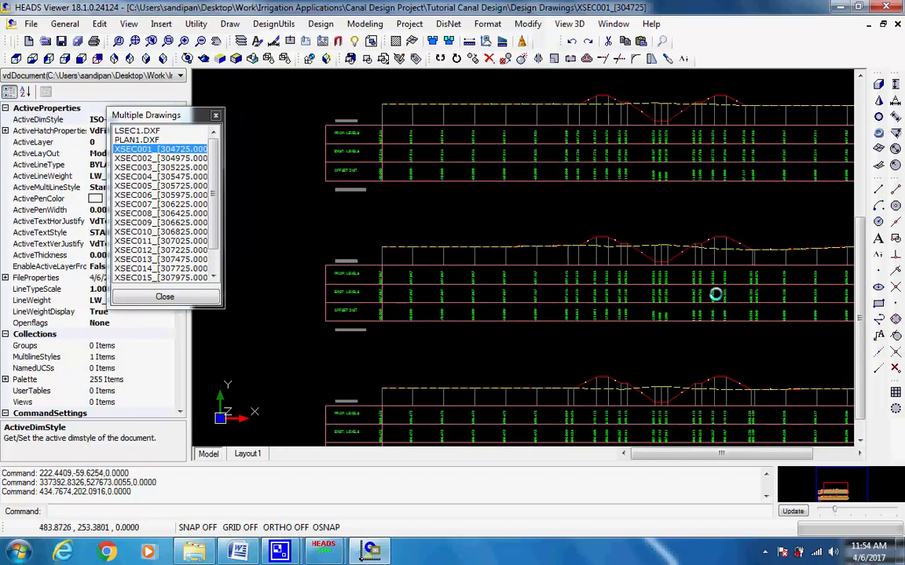
{"action": "scroll", "coordinate": [729, 311], "scroll_direction": "up", "scroll_amount": 3}
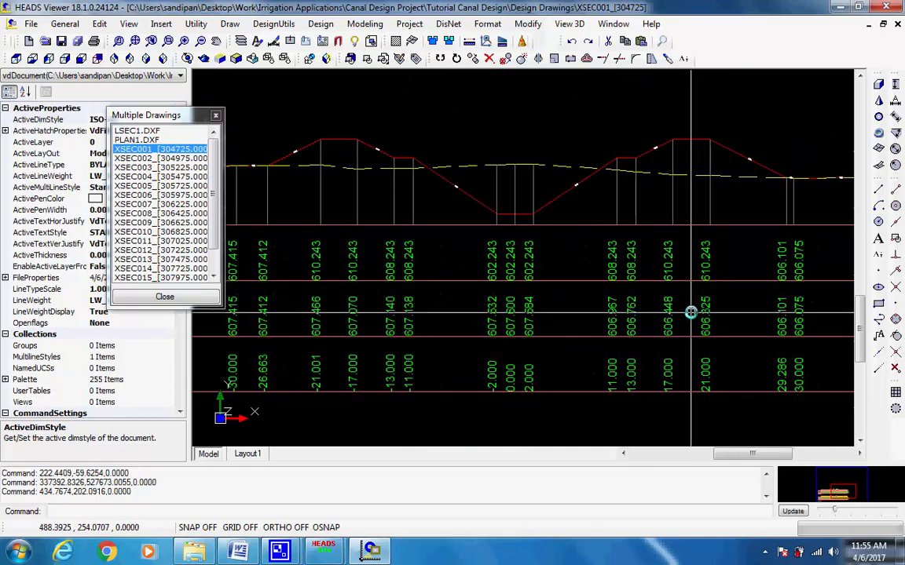
{"action": "middle_click_drag", "start_coordinate": [690, 313], "coordinate": [703, 322]}
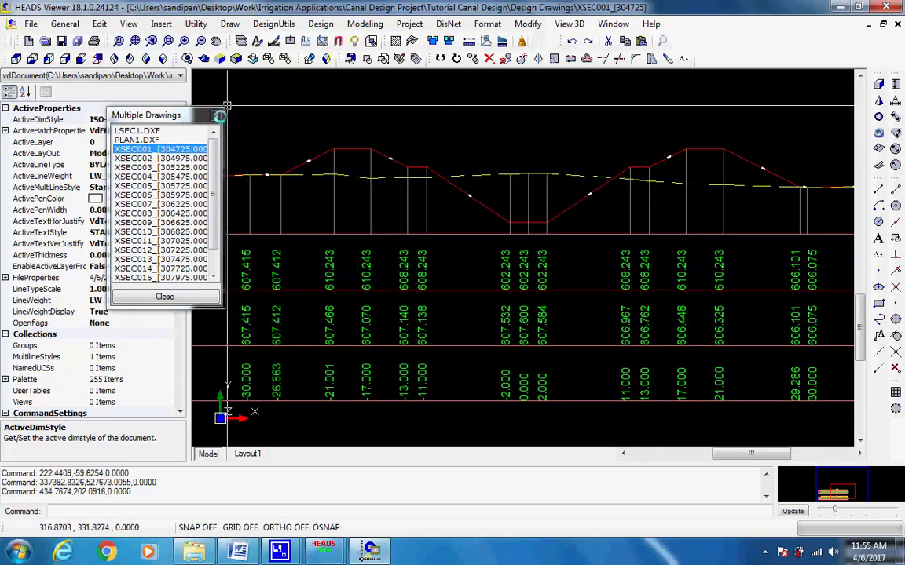
Check the file formats offered for saving the XSEC001 drawing under another type, without saving or closing the drawings
{"action": "left_click", "coordinate": [215, 115]}
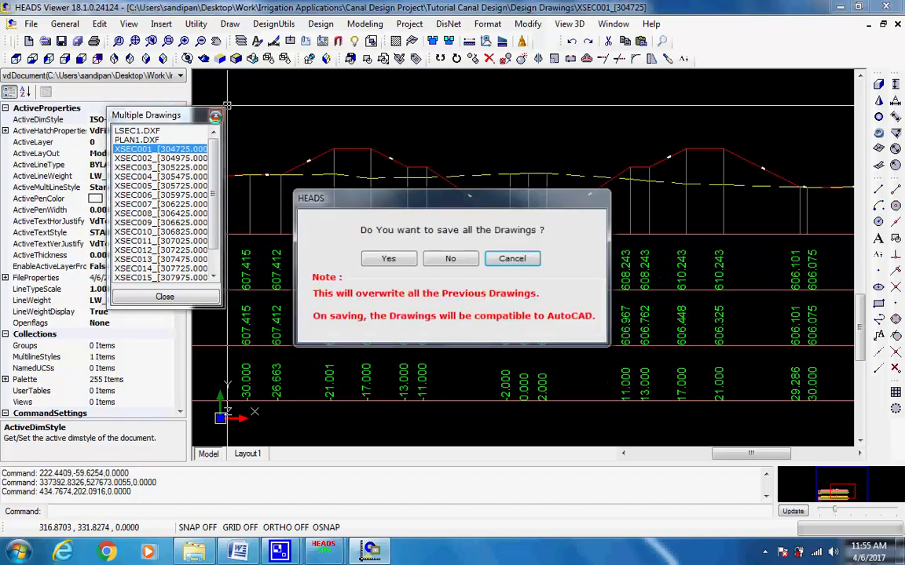
{"action": "left_click", "coordinate": [510, 258]}
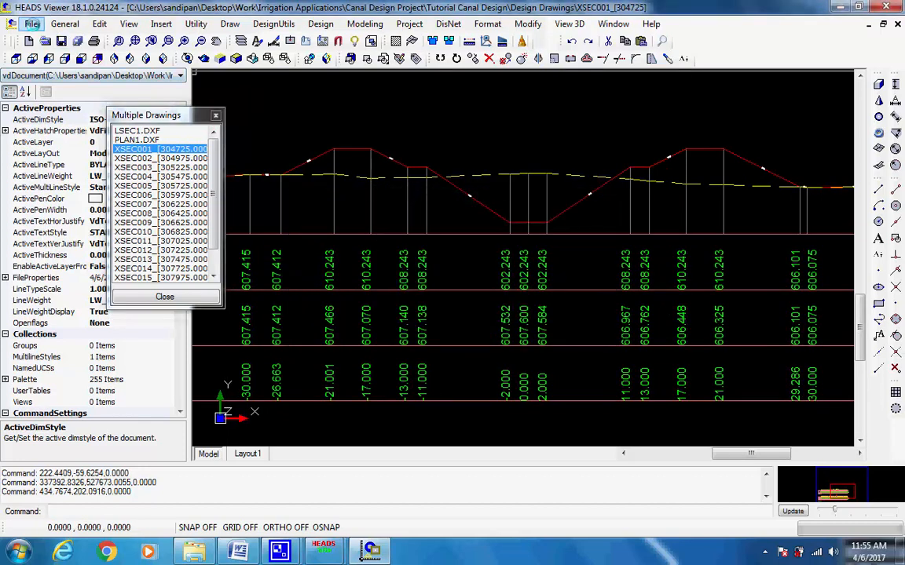
{"action": "left_click", "coordinate": [29, 24]}
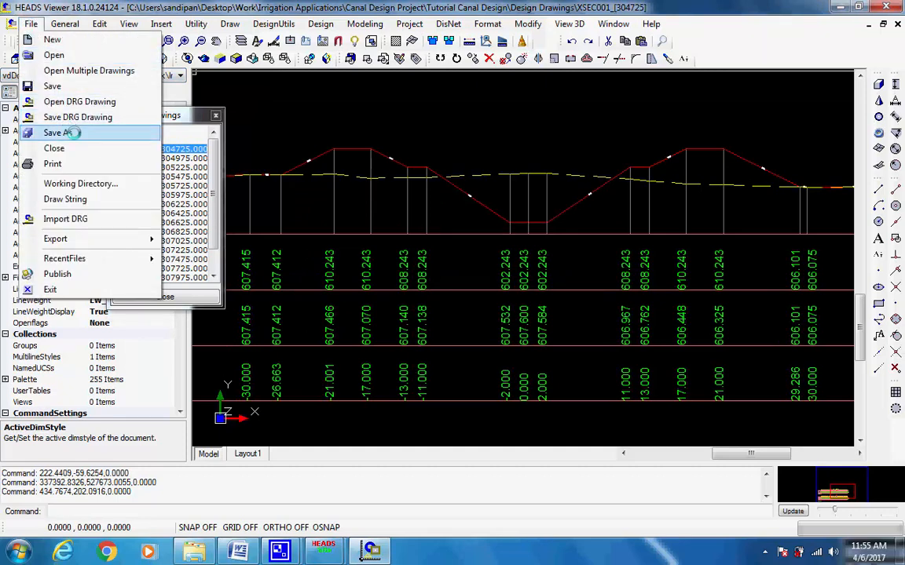
{"action": "left_click", "coordinate": [72, 133]}
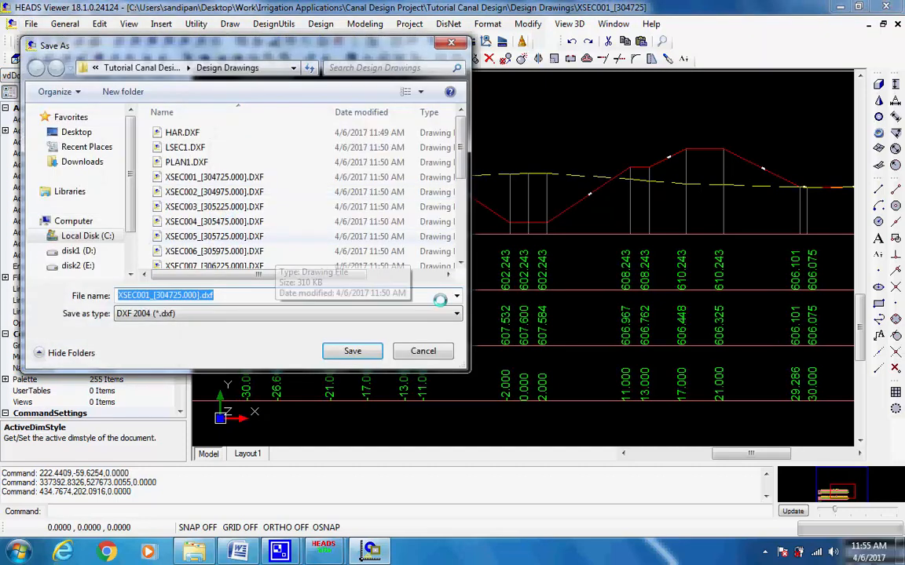
{"action": "left_click", "coordinate": [454, 313]}
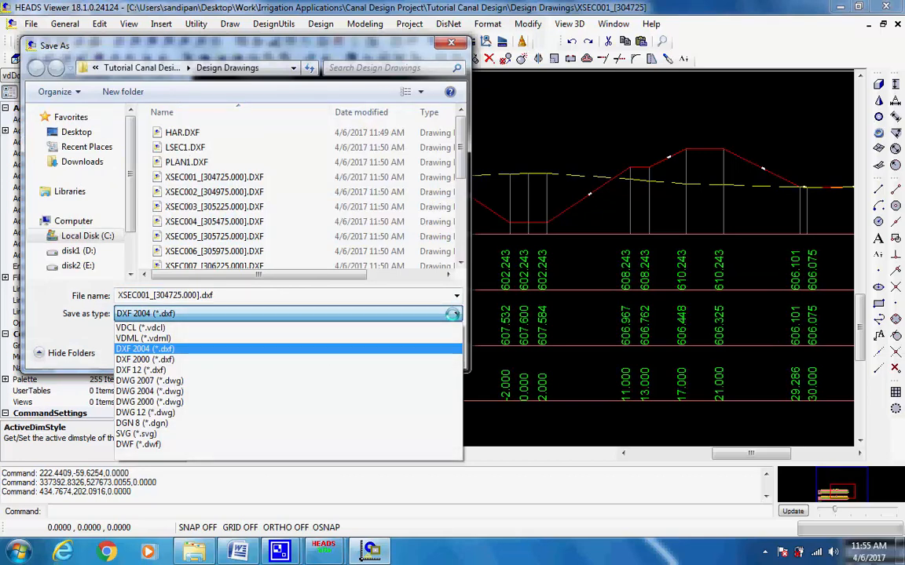
{"action": "left_click", "coordinate": [453, 313]}
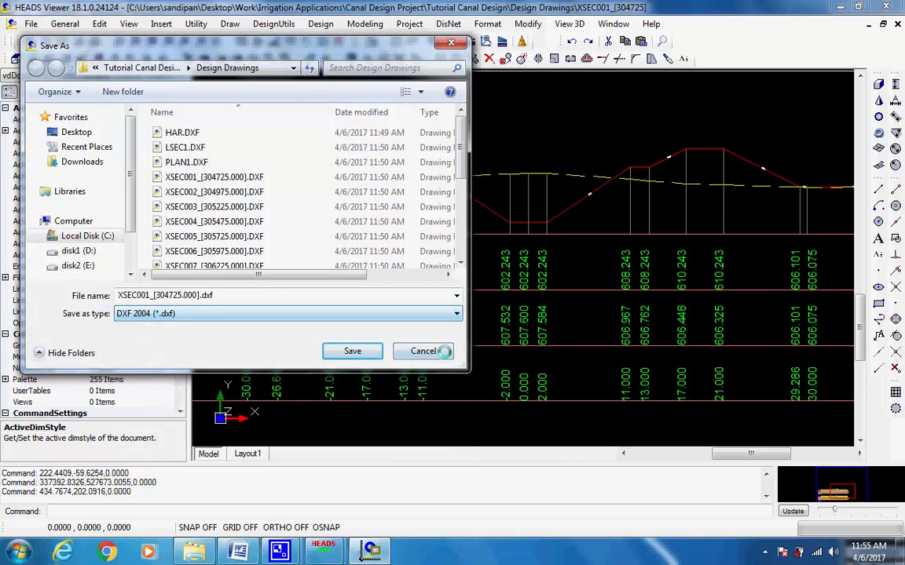
{"action": "left_click", "coordinate": [444, 351]}
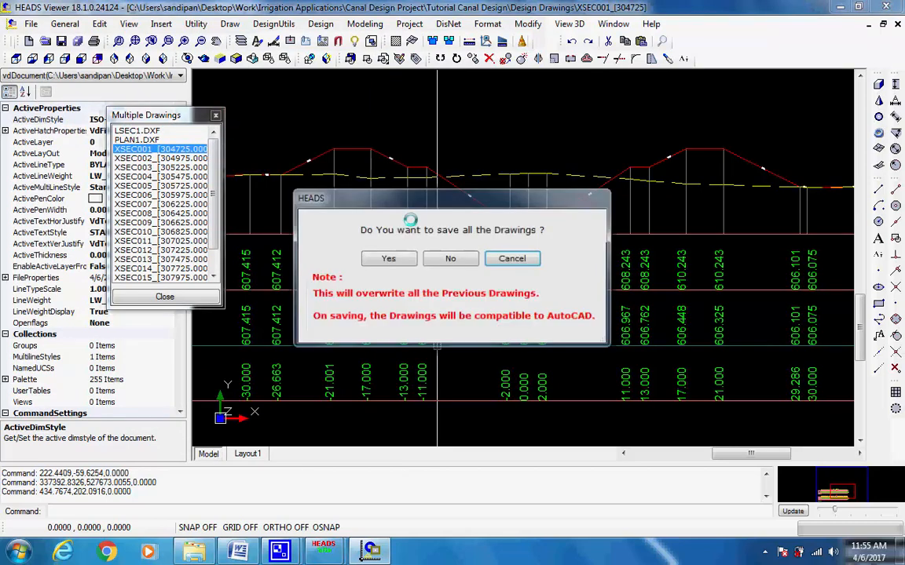
Close the drawings and their viewer without saving, and exit the canal project while saving its project data file
{"action": "left_click", "coordinate": [454, 258]}
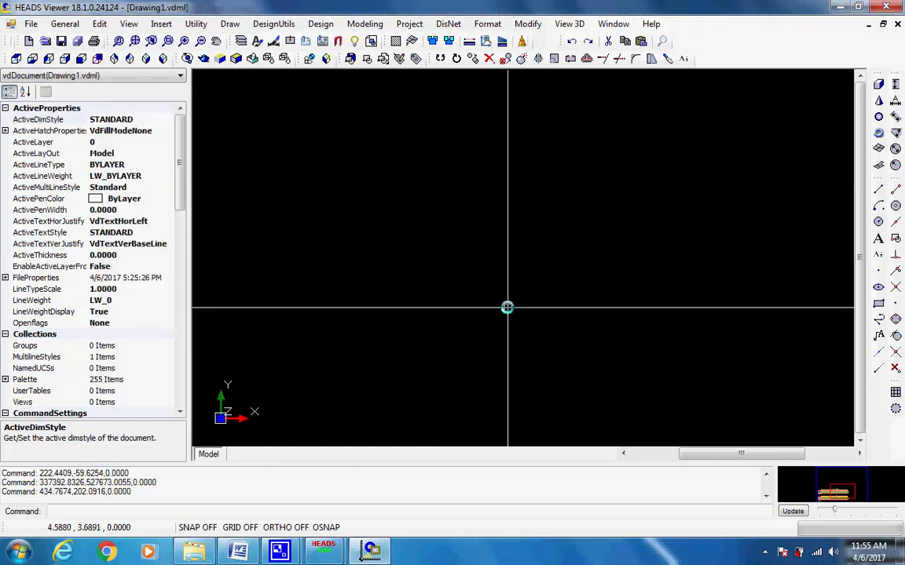
{"action": "left_click", "coordinate": [877, 7]}
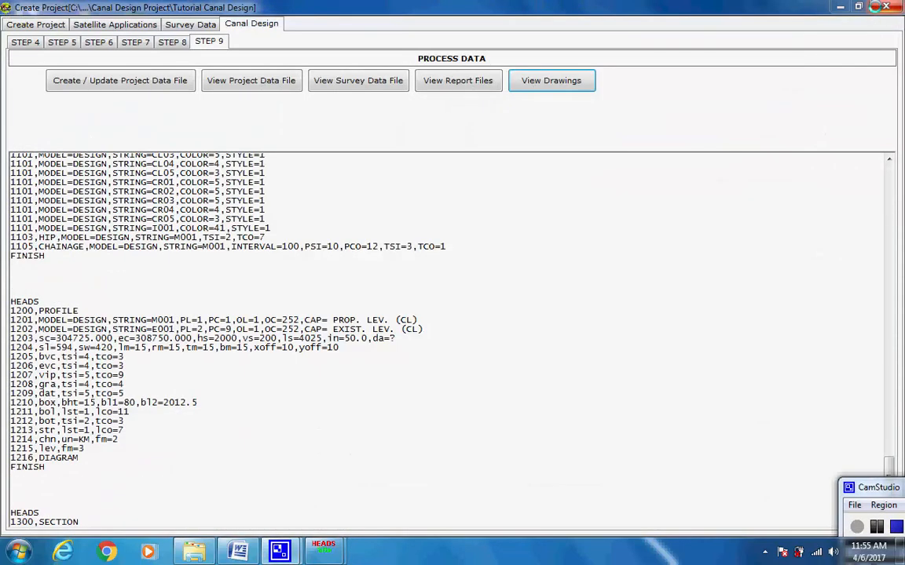
{"action": "left_click", "coordinate": [884, 6]}
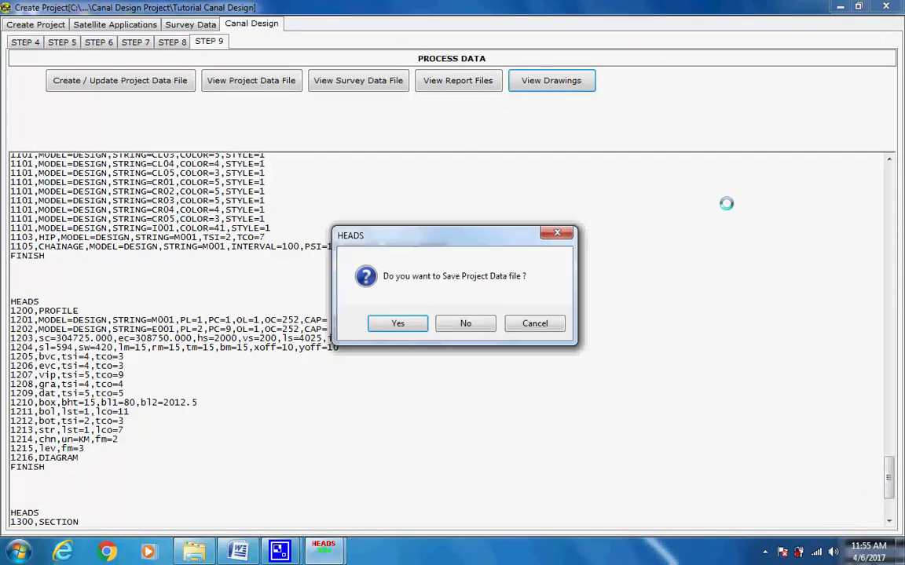
{"action": "left_click", "coordinate": [398, 324]}
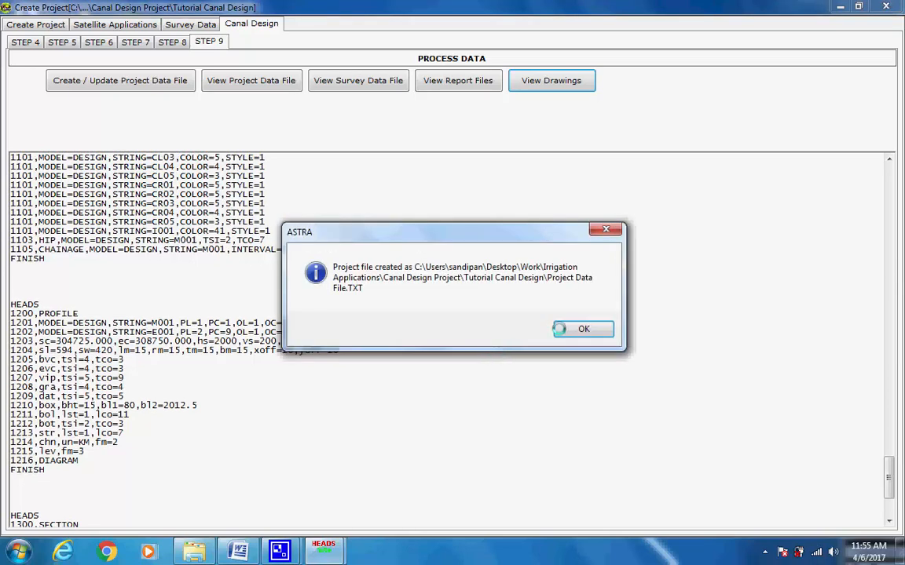
{"action": "left_click", "coordinate": [582, 328]}
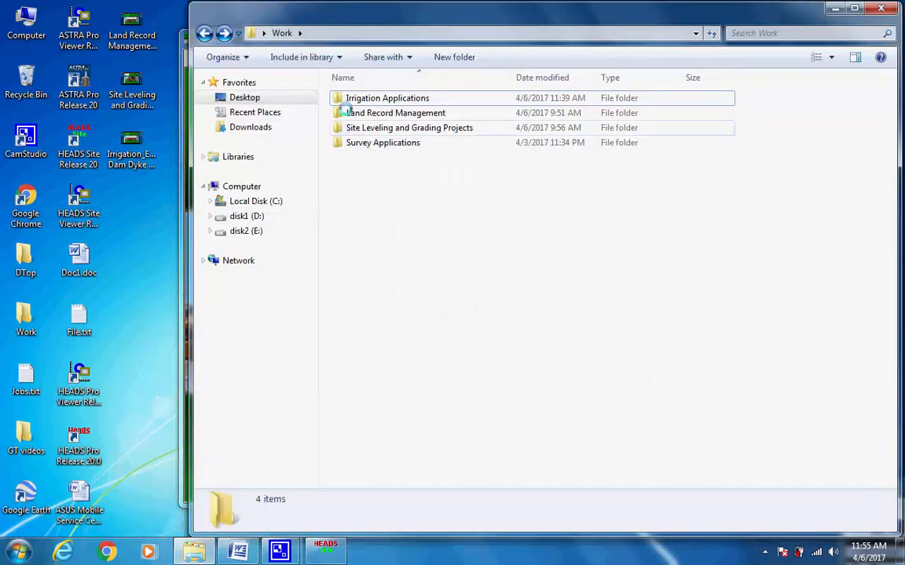
In Windows Explorer, browse the Tutorial Canal Design folder under Irrigation Applications, Canal Design Project, and open its Design Drawings subfolder
{"action": "left_click", "coordinate": [337, 99]}
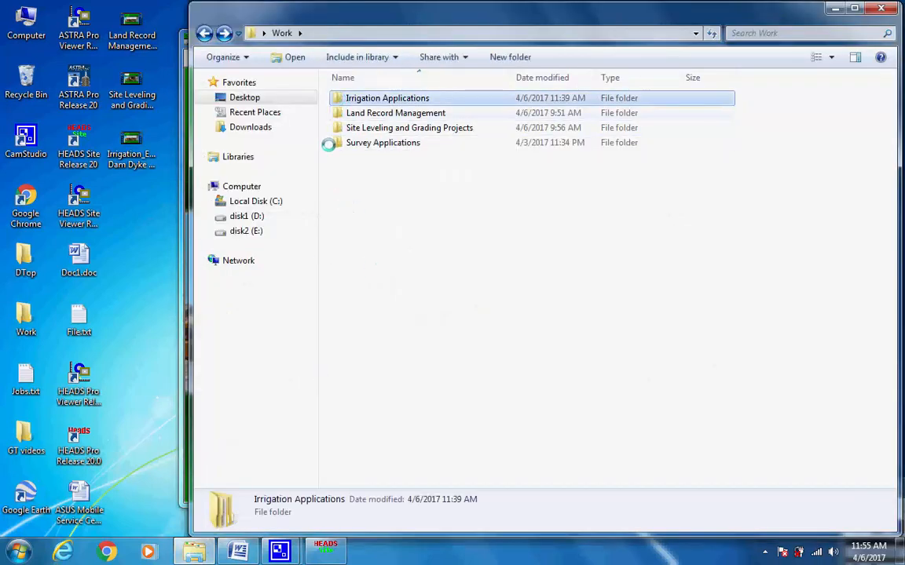
{"action": "double_click", "coordinate": [336, 98]}
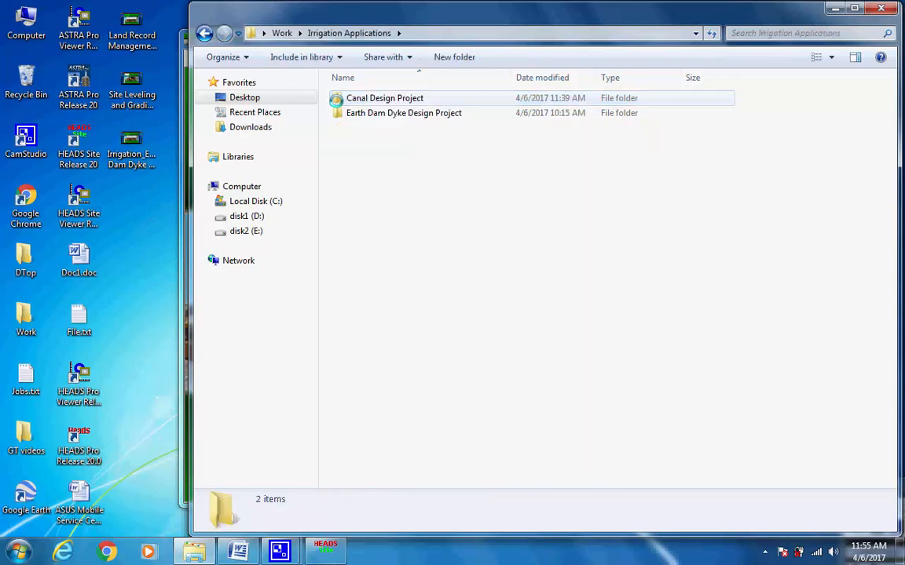
{"action": "double_click", "coordinate": [338, 98]}
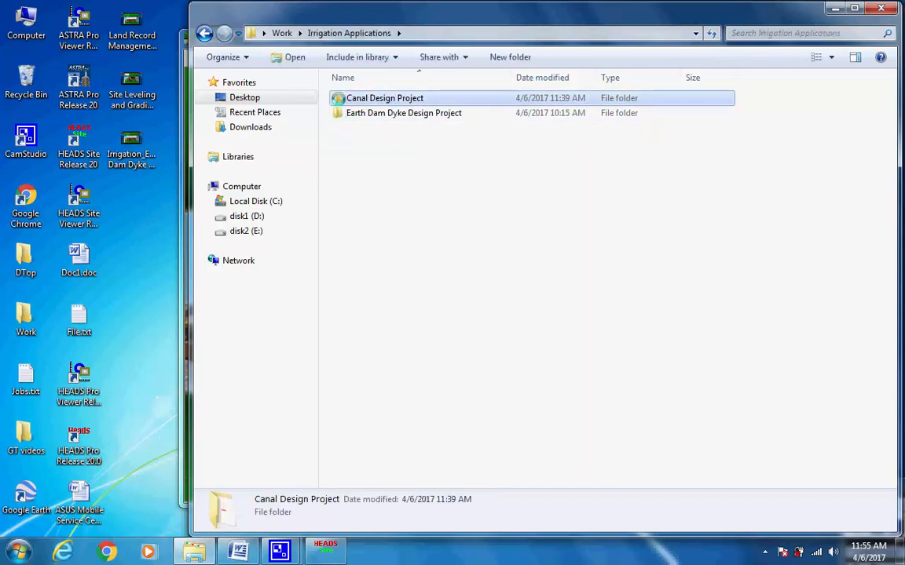
{"action": "left_click", "coordinate": [337, 98]}
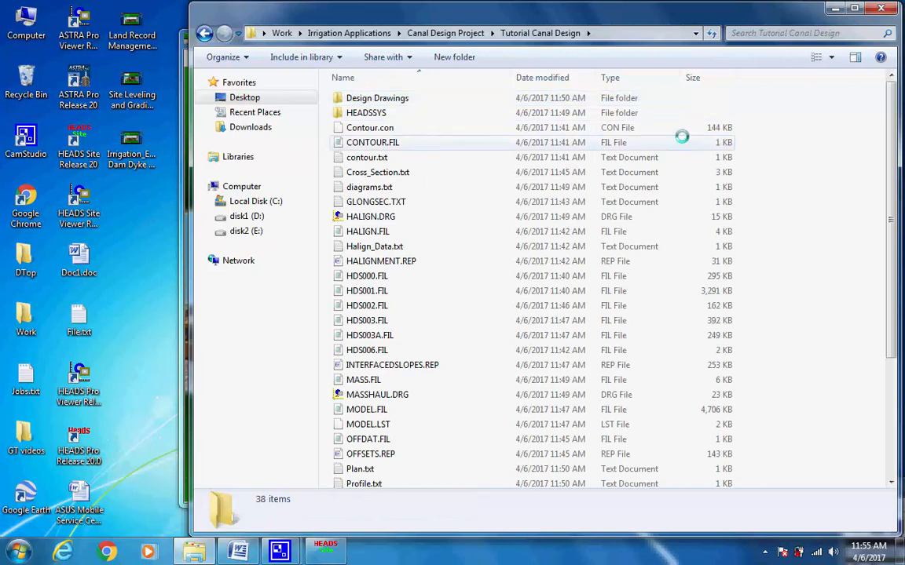
{"action": "left_click_drag", "start_coordinate": [884, 223], "coordinate": [883, 336]}
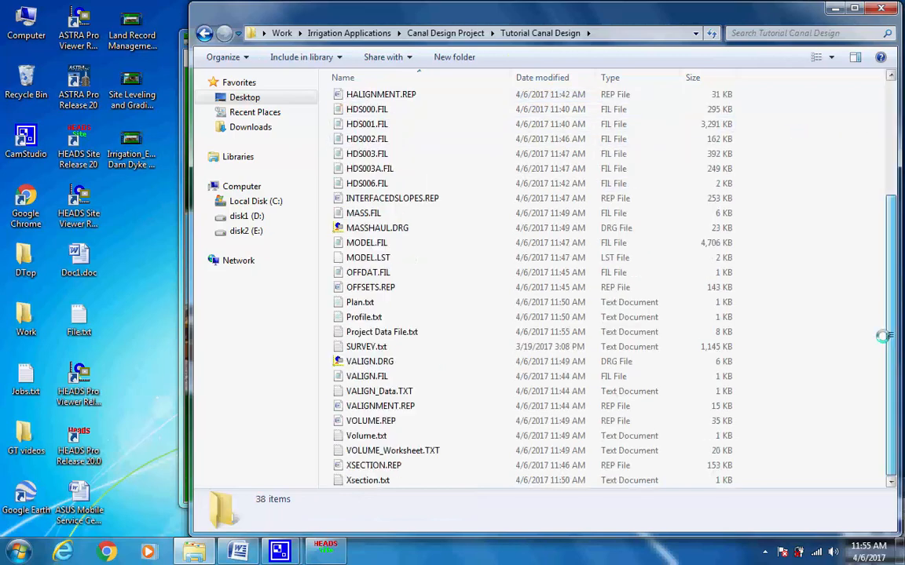
{"action": "scroll", "coordinate": [805, 97], "scroll_direction": "up", "scroll_amount": 4}
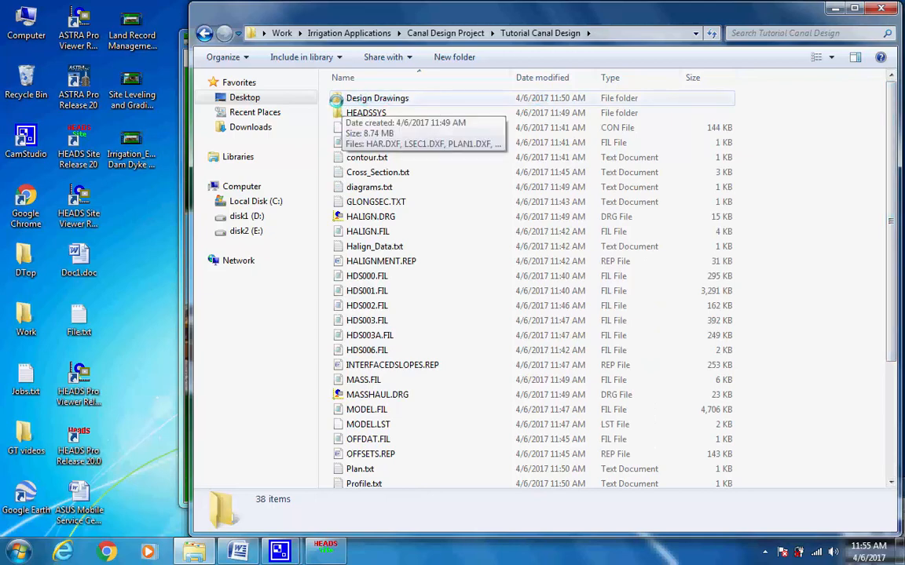
{"action": "double_click", "coordinate": [340, 100]}
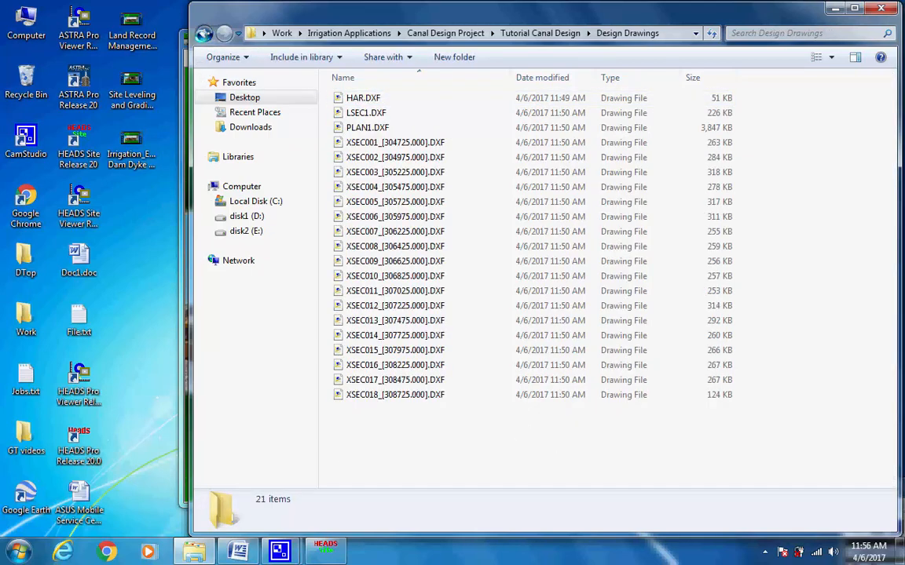
Return to the Work folder and minimize the Explorer window to reveal the HEADS Site main window
{"action": "left_click", "coordinate": [203, 33]}
{"action": "left_click", "coordinate": [203, 33]}
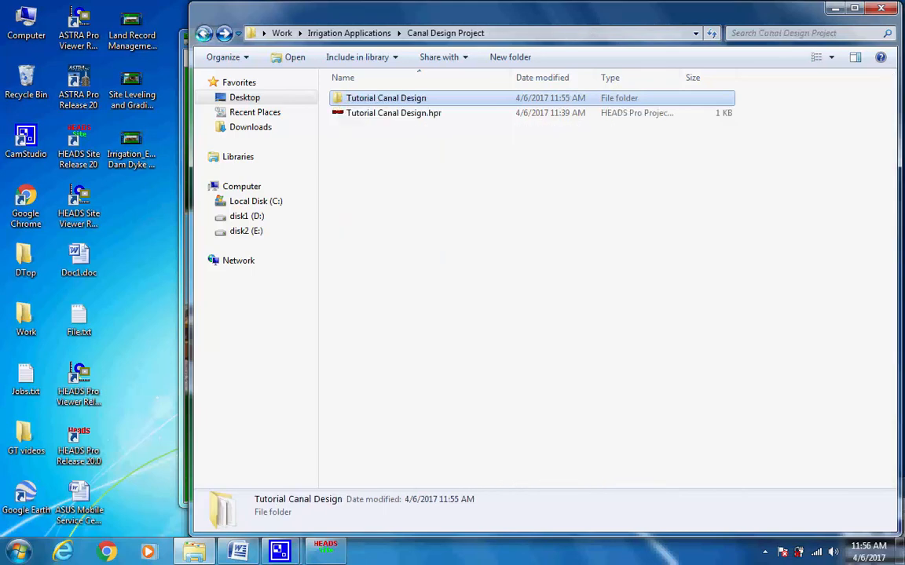
{"action": "left_click", "coordinate": [203, 33]}
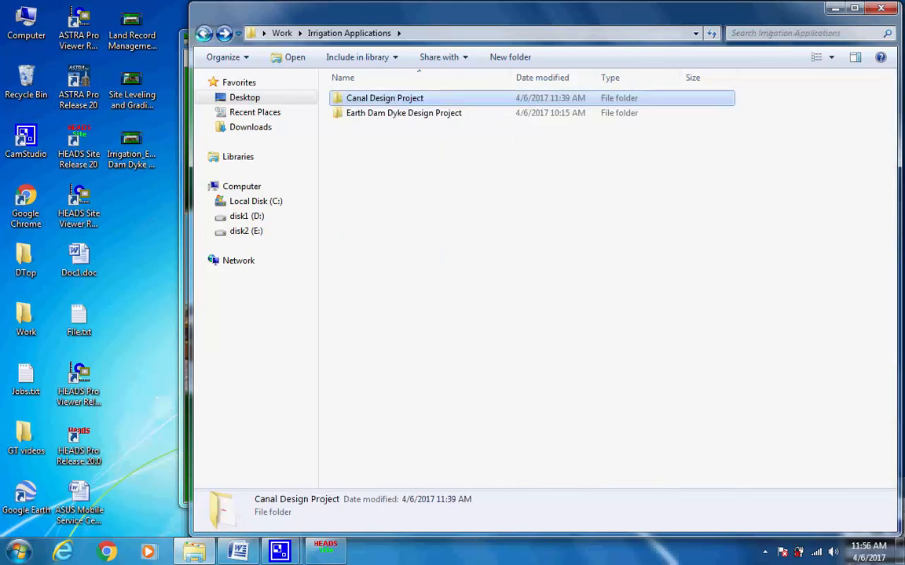
{"action": "left_click", "coordinate": [203, 33]}
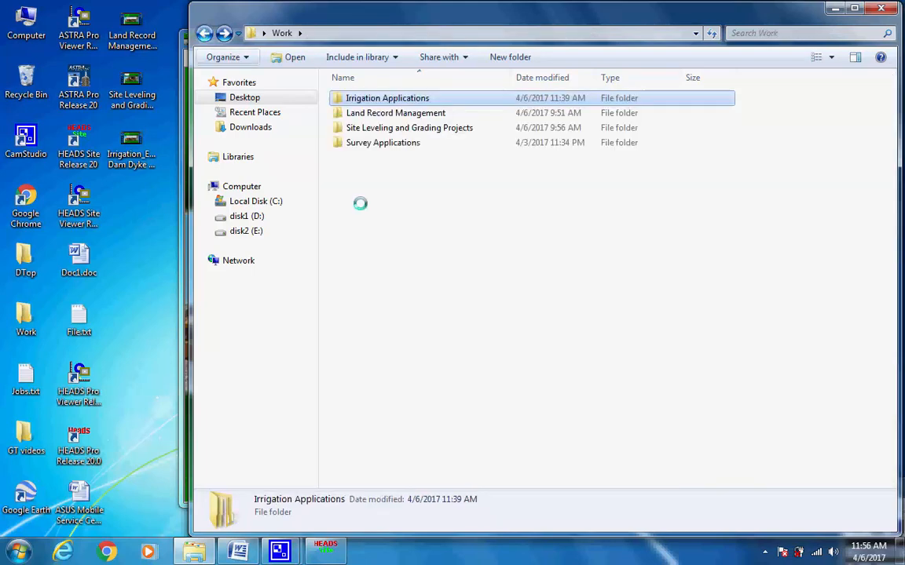
{"action": "left_click", "coordinate": [424, 256]}
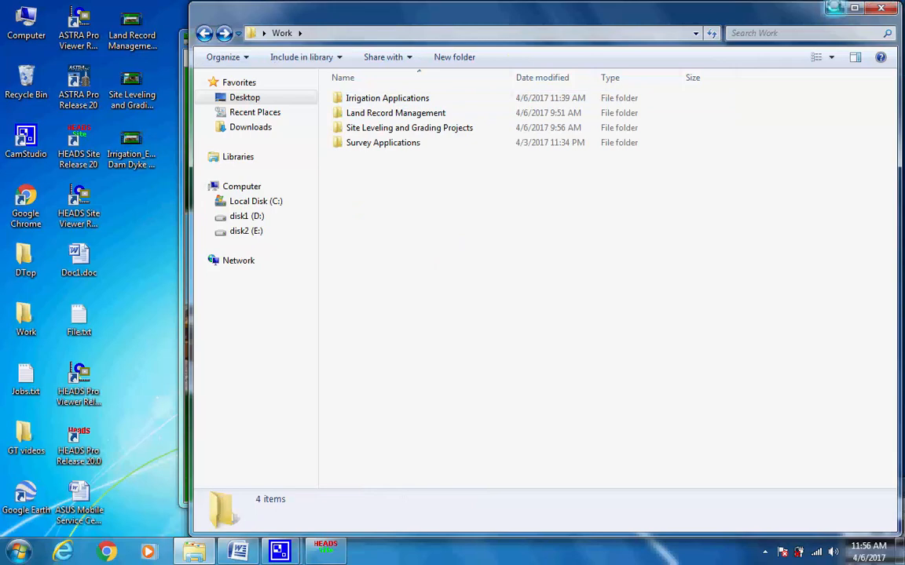
{"action": "left_click", "coordinate": [834, 8]}
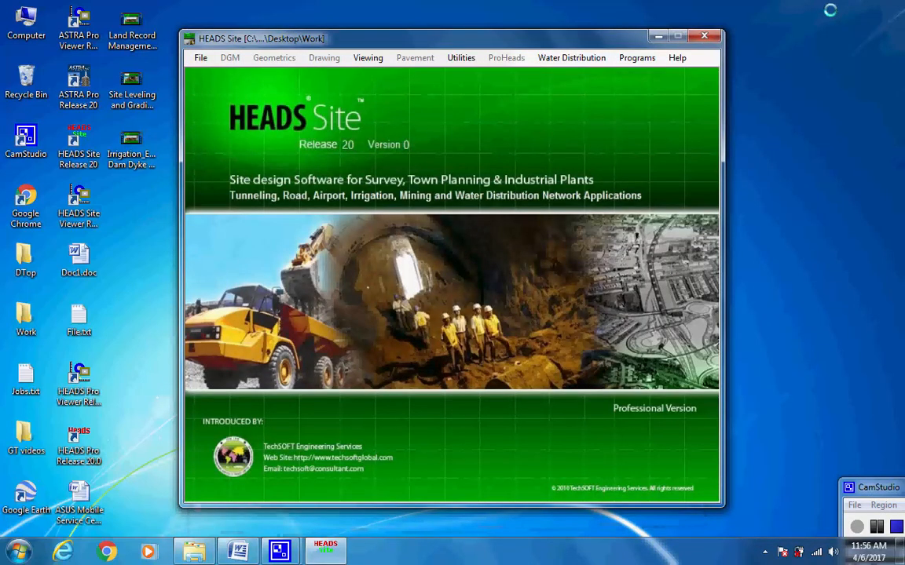